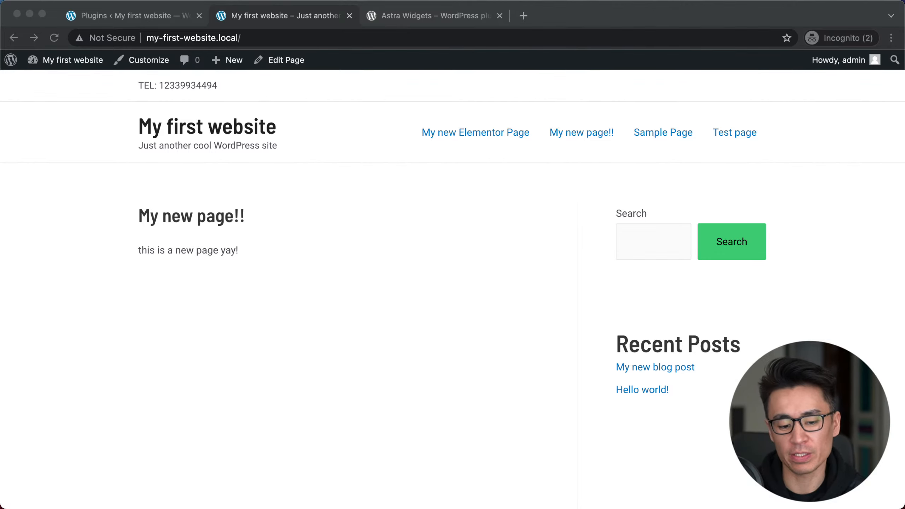
Step: Examine the site's front page and its sidebar widgets, from the search box down to the categories and footer
{"action": "left_click", "coordinate": [536, 71]}
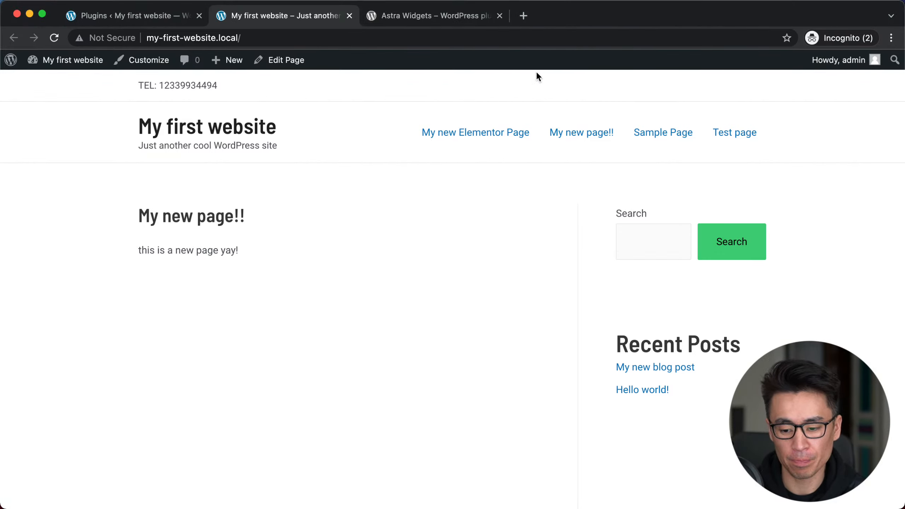
{"action": "scroll", "coordinate": [533, 319], "scroll_direction": "down", "scroll_amount": 1}
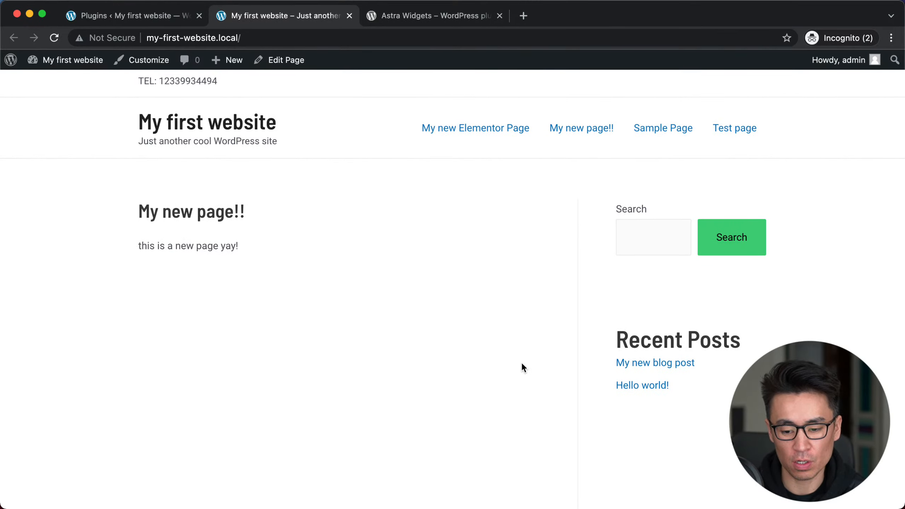
{"action": "scroll", "coordinate": [522, 363], "scroll_direction": "up", "scroll_amount": 1}
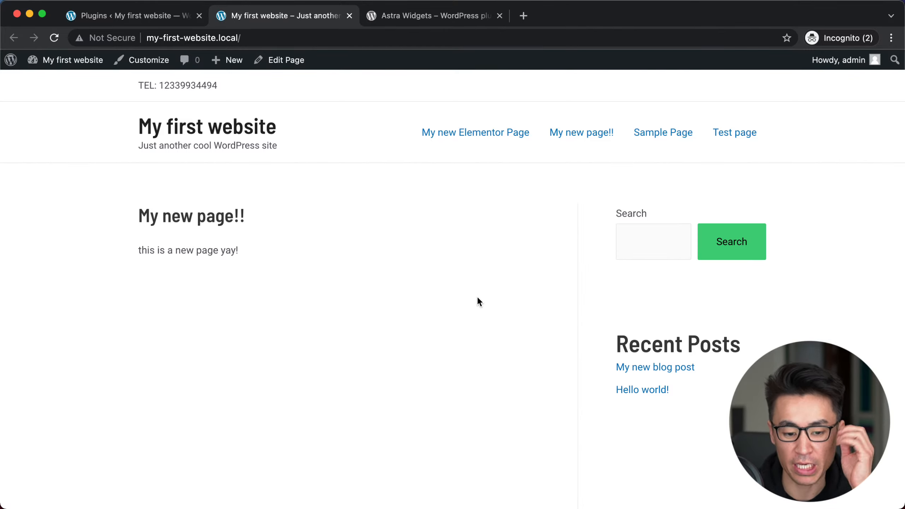
{"action": "scroll", "coordinate": [572, 349], "scroll_direction": "down", "scroll_amount": 2}
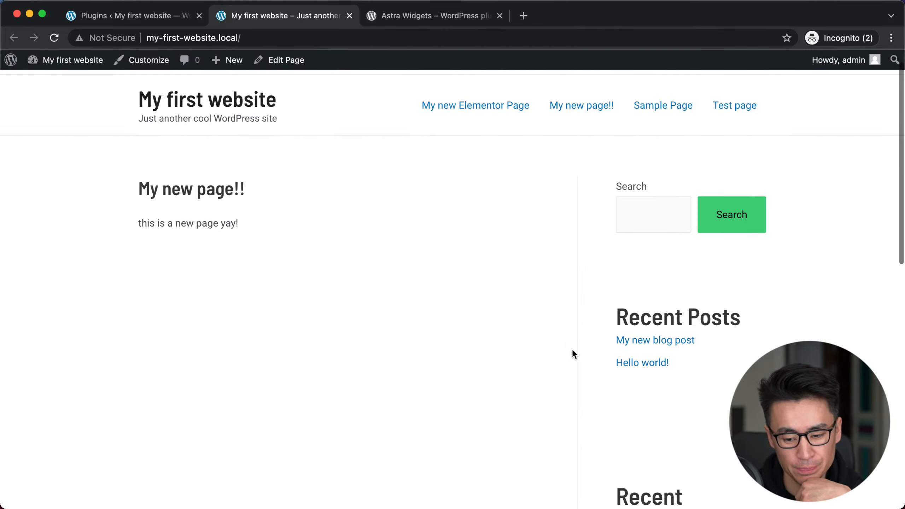
{"action": "scroll", "coordinate": [562, 378], "scroll_direction": "down", "scroll_amount": 3}
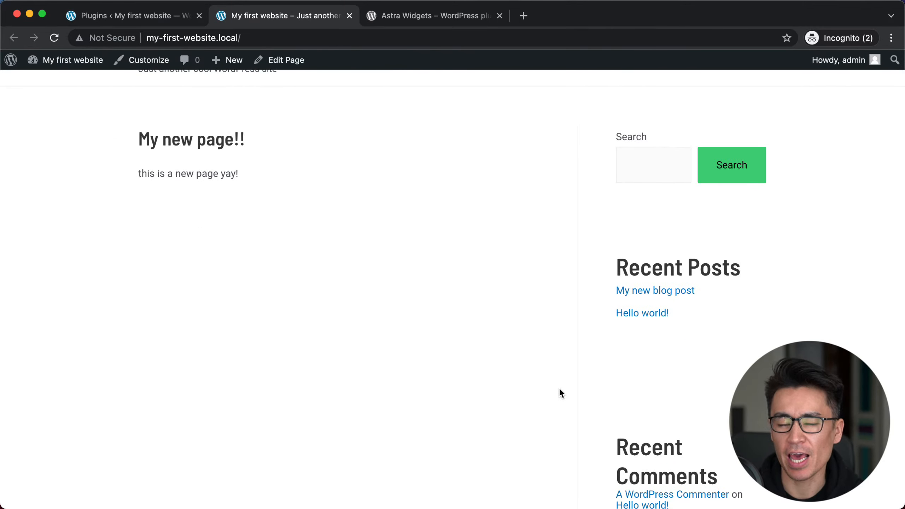
{"action": "scroll", "coordinate": [524, 354], "scroll_direction": "up", "scroll_amount": 4}
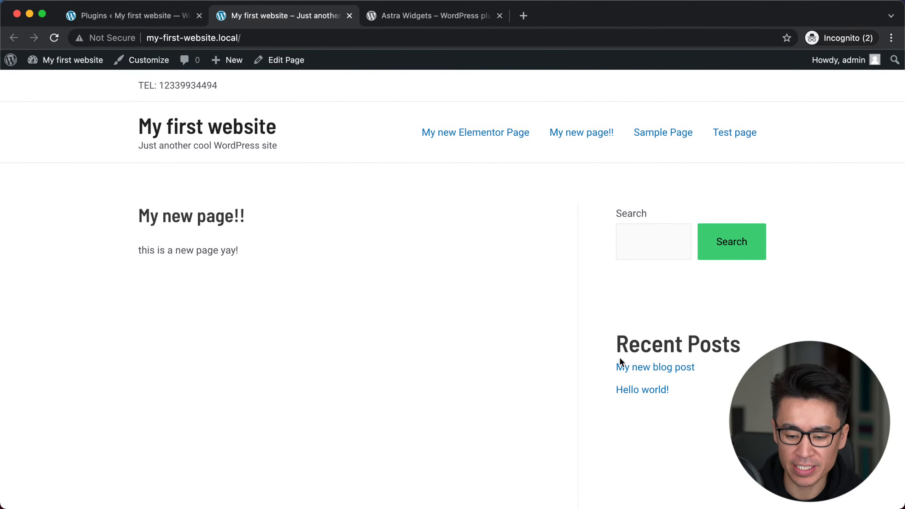
{"action": "scroll", "coordinate": [619, 356], "scroll_direction": "down", "scroll_amount": 7}
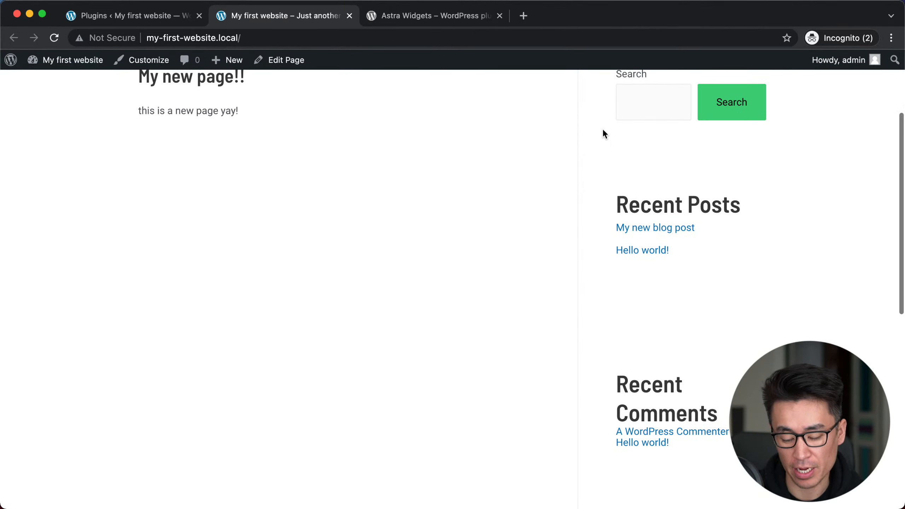
{"action": "scroll", "coordinate": [605, 228], "scroll_direction": "up", "scroll_amount": 2}
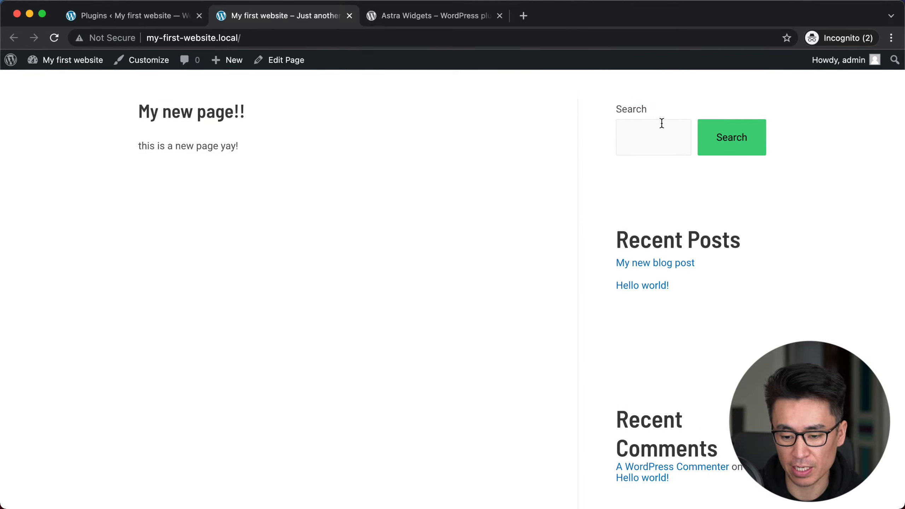
{"action": "scroll", "coordinate": [635, 218], "scroll_direction": "down", "scroll_amount": 7}
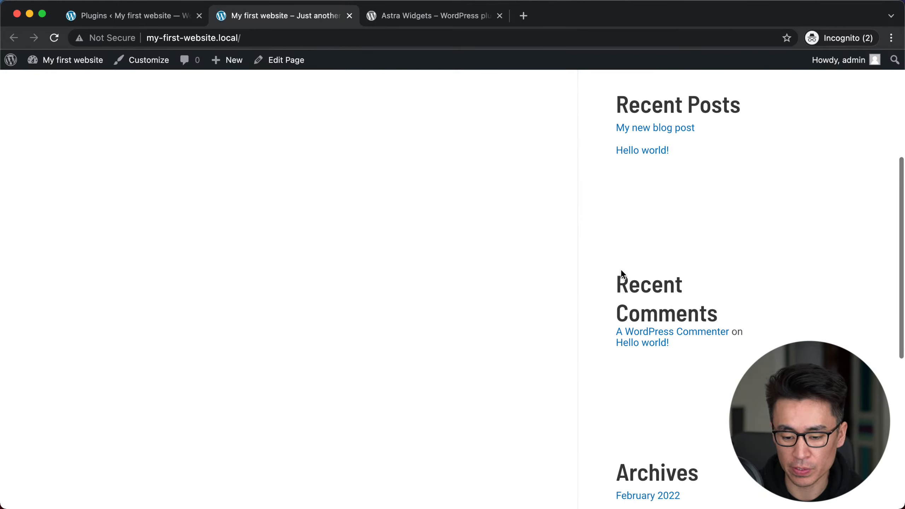
{"action": "scroll", "coordinate": [621, 274], "scroll_direction": "down", "scroll_amount": 5}
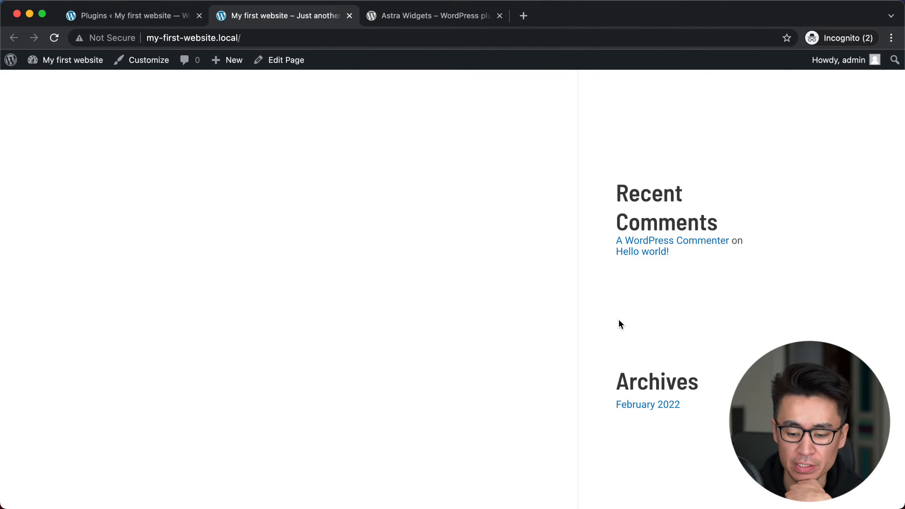
{"action": "scroll", "coordinate": [619, 321], "scroll_direction": "down", "scroll_amount": 12}
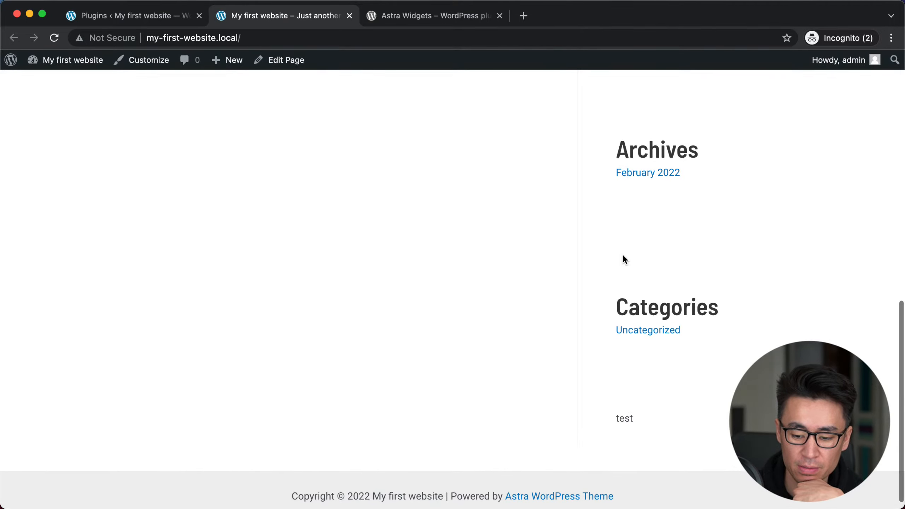
{"action": "scroll", "coordinate": [627, 278], "scroll_direction": "up", "scroll_amount": 2}
{"action": "scroll", "coordinate": [647, 309], "scroll_direction": "up", "scroll_amount": 15}
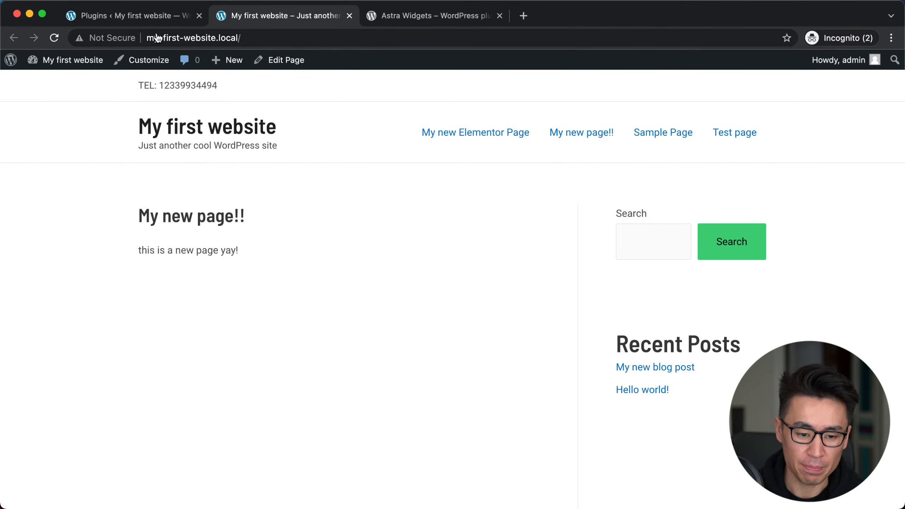
Step: Open the Widgets page in the site admin, review the Main Sidebar's contents and collapse that area to view the full list of areas
{"action": "left_click", "coordinate": [129, 17]}
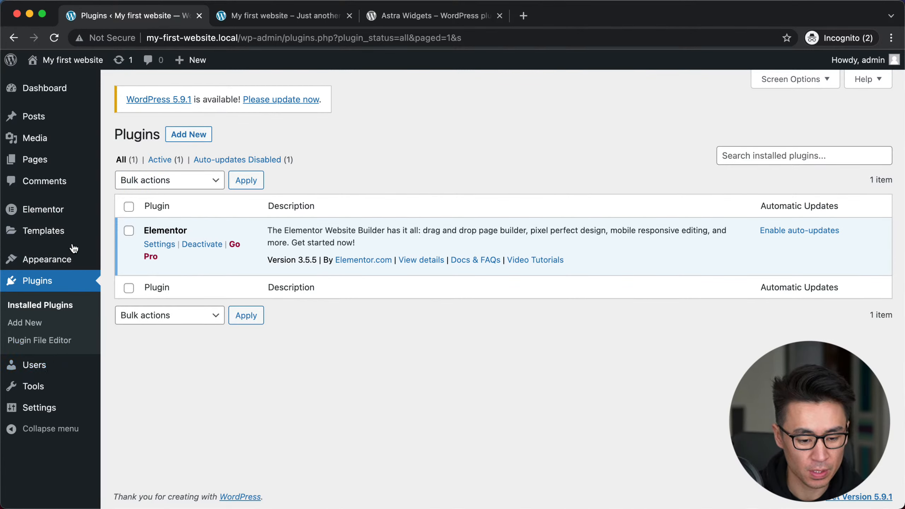
{"action": "mouse_move", "coordinate": [52, 261]}
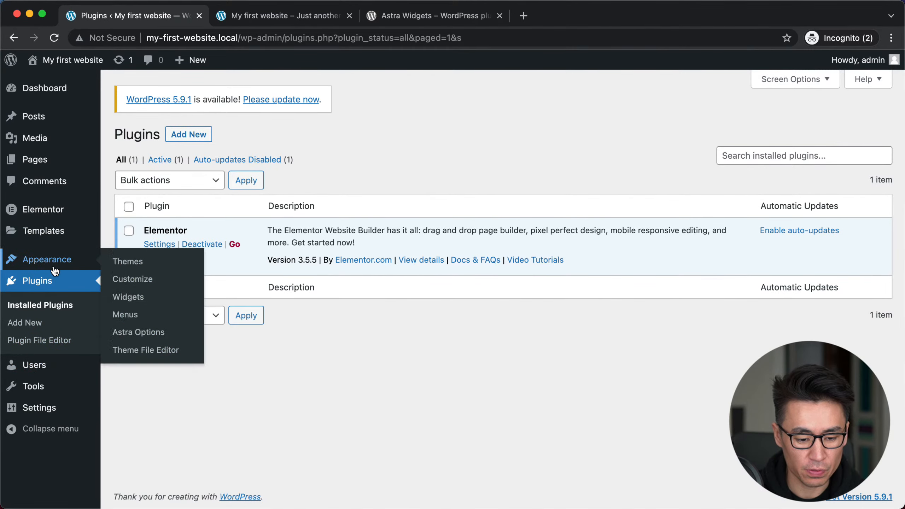
{"action": "left_click", "coordinate": [128, 297]}
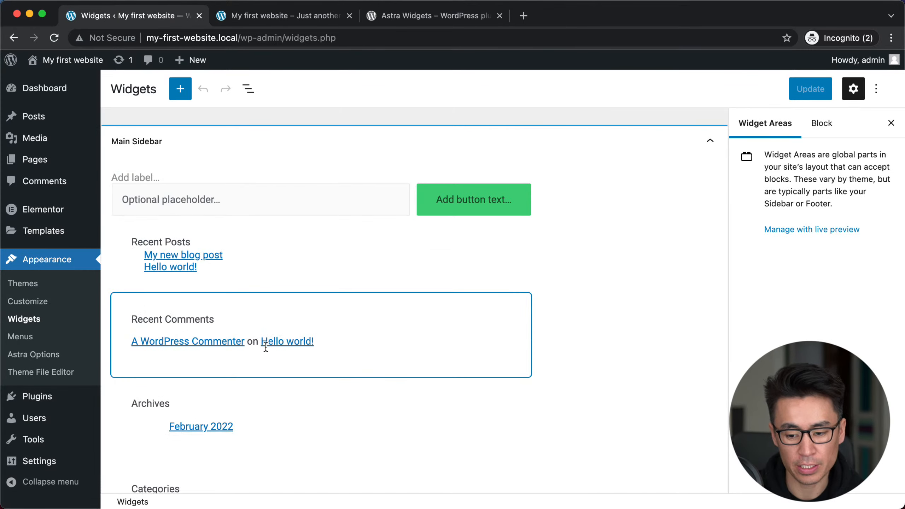
{"action": "scroll", "coordinate": [323, 381], "scroll_direction": "down", "scroll_amount": 8}
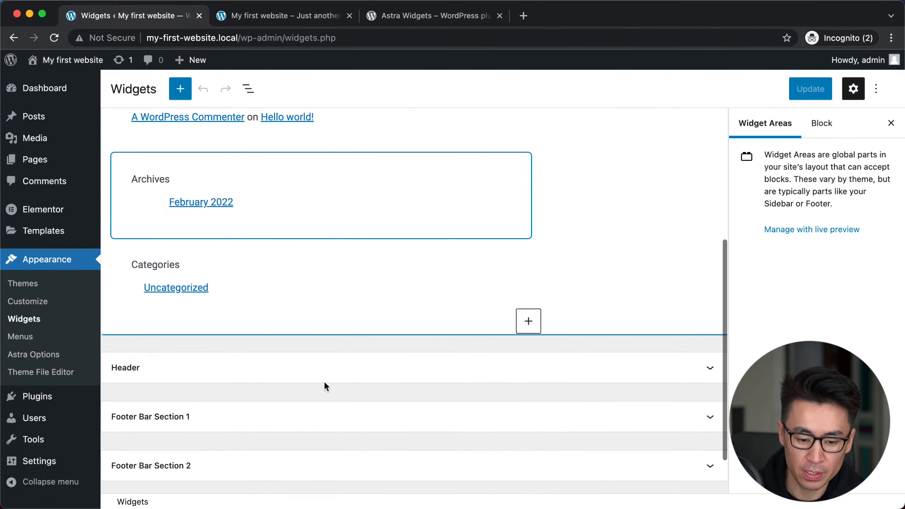
{"action": "scroll", "coordinate": [324, 381], "scroll_direction": "up", "scroll_amount": 7}
{"action": "scroll", "coordinate": [324, 381], "scroll_direction": "up", "scroll_amount": 1}
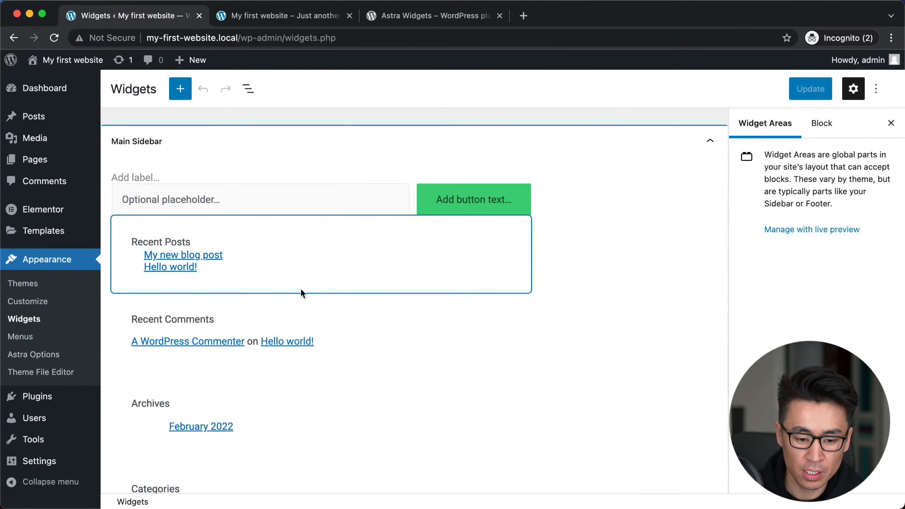
{"action": "left_click", "coordinate": [710, 141]}
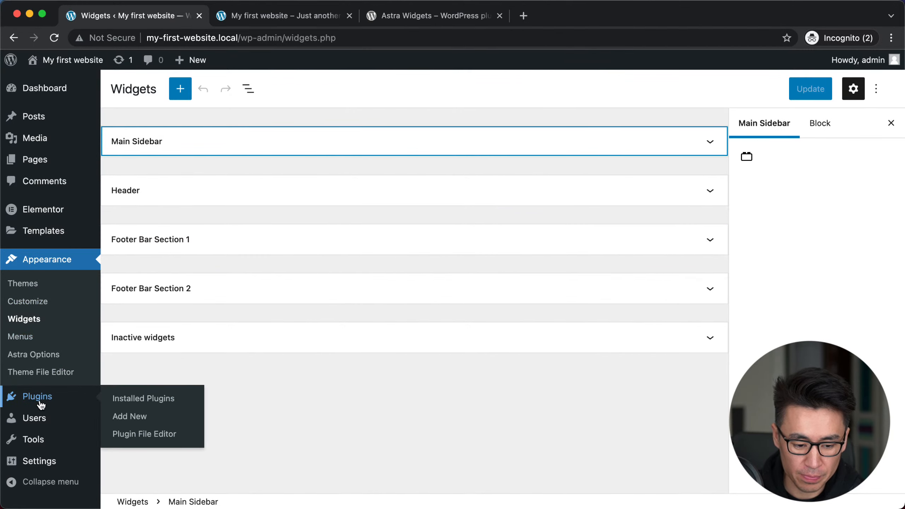
Step: Activate the Twenty Twenty-One theme and view its widget areas with the Footer area collapsed
{"action": "left_click", "coordinate": [38, 286]}
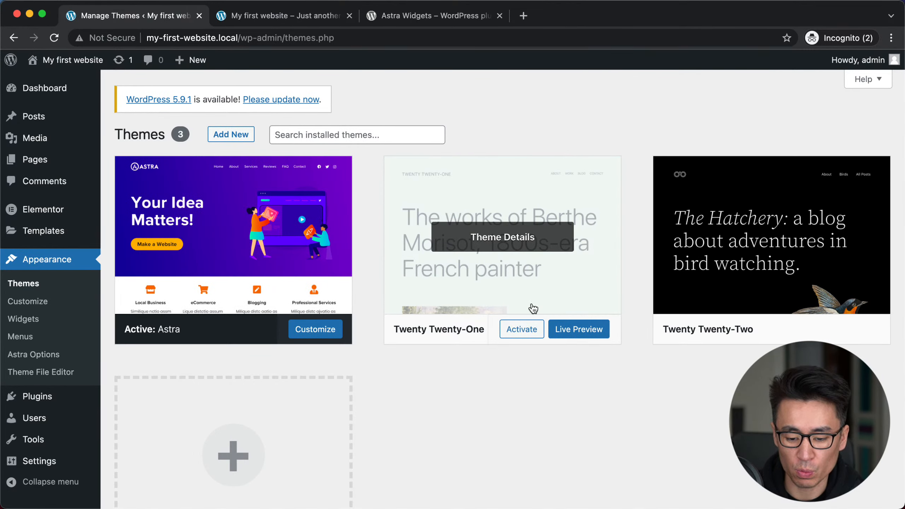
{"action": "left_click", "coordinate": [522, 330]}
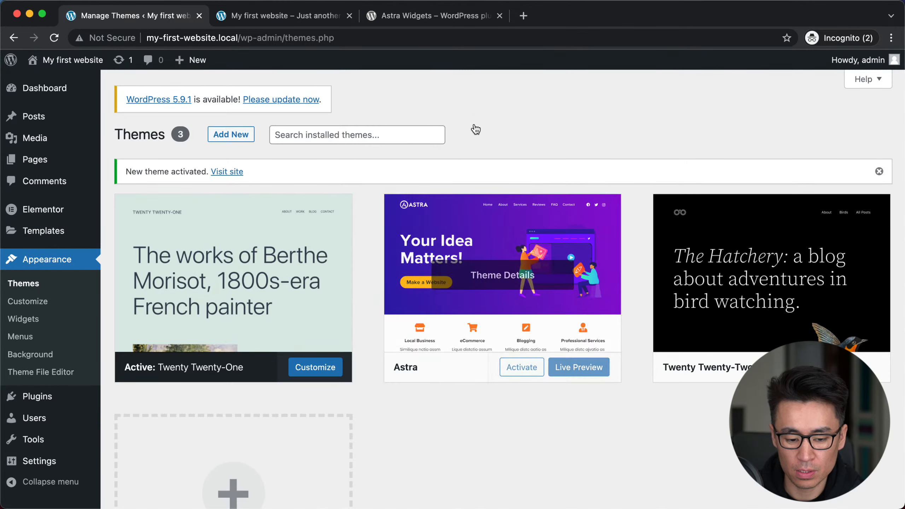
{"action": "left_click", "coordinate": [25, 321]}
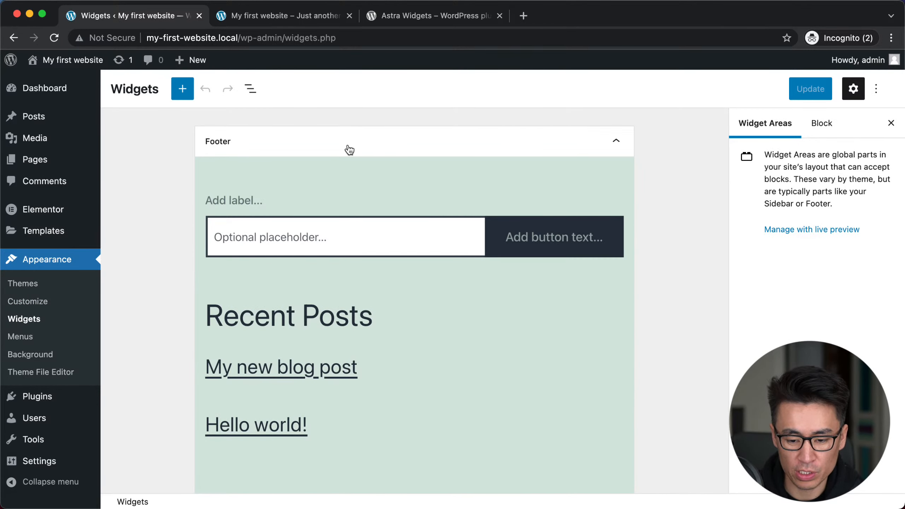
{"action": "left_click", "coordinate": [616, 141]}
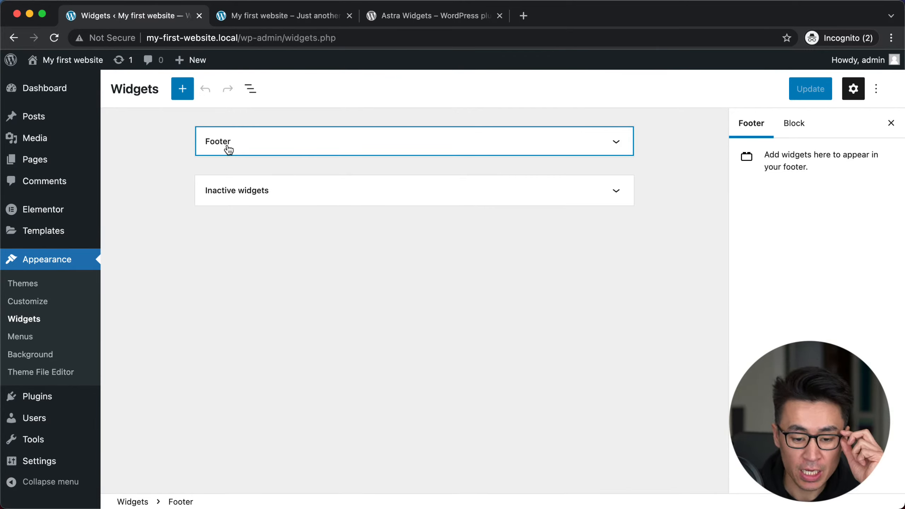
Step: Activate the Twenty Twenty-Two theme, check its Appearance options and switch back to the Astra theme
{"action": "left_click", "coordinate": [42, 286]}
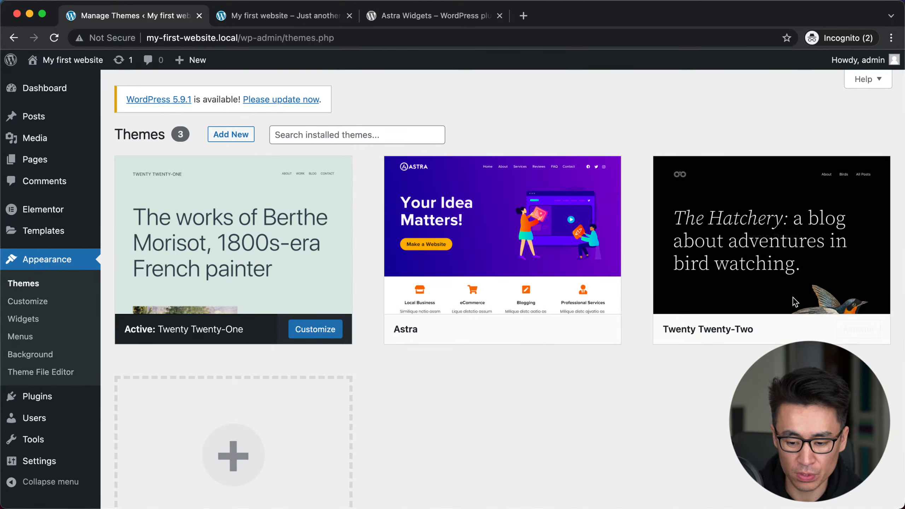
{"action": "mouse_move", "coordinate": [772, 337]}
{"action": "left_click", "coordinate": [857, 329]}
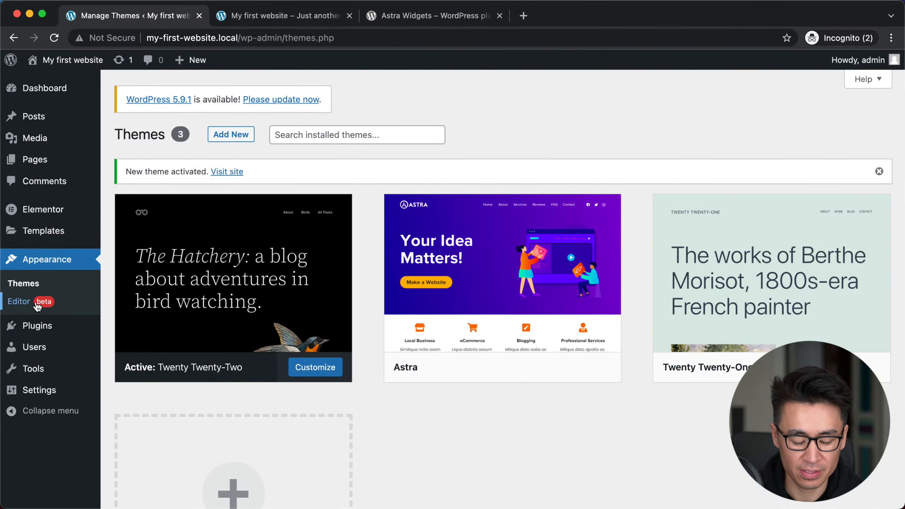
{"action": "mouse_move", "coordinate": [302, 269]}
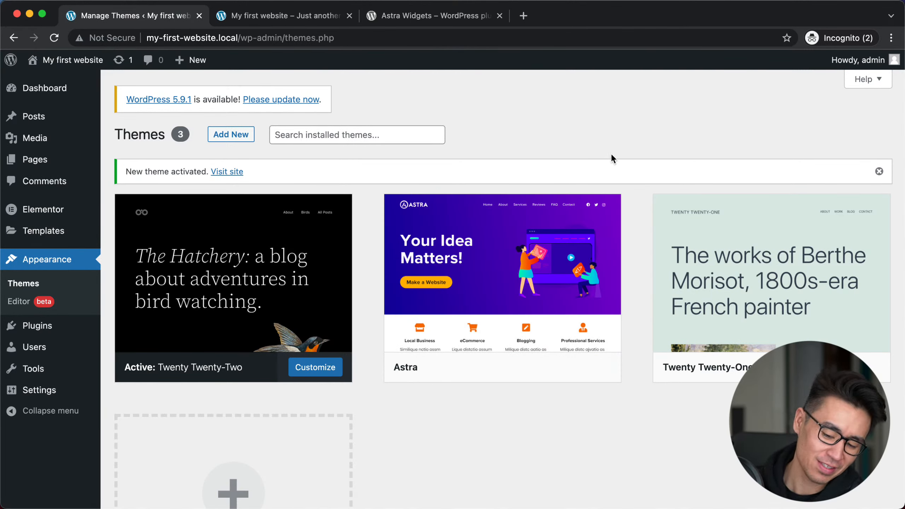
{"action": "left_click", "coordinate": [511, 370]}
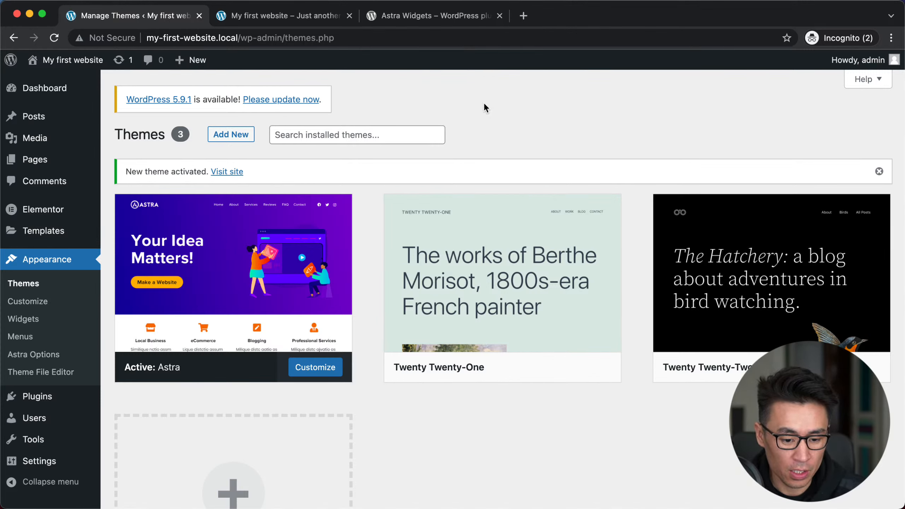
Step: Open Astra's Widgets page and compare the Main Sidebar's widgets with the sidebar on the live site
{"action": "left_click", "coordinate": [29, 321]}
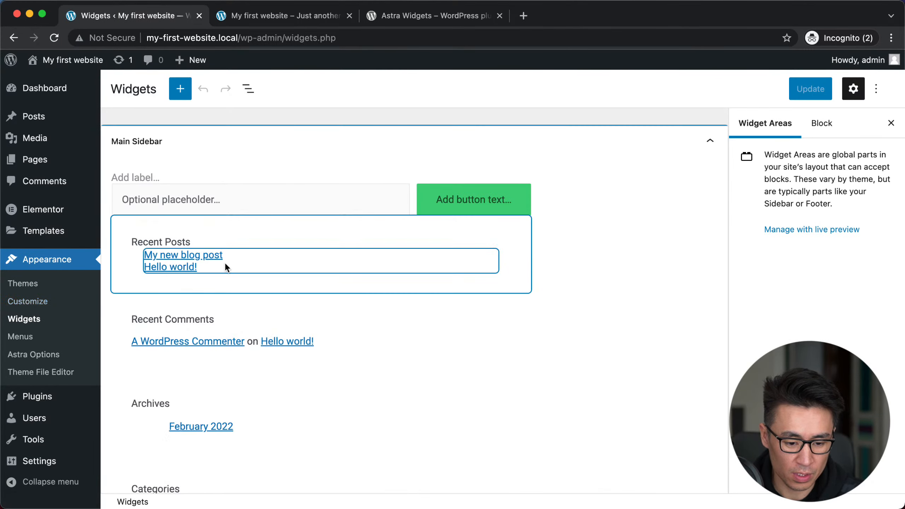
{"action": "left_click", "coordinate": [252, 21]}
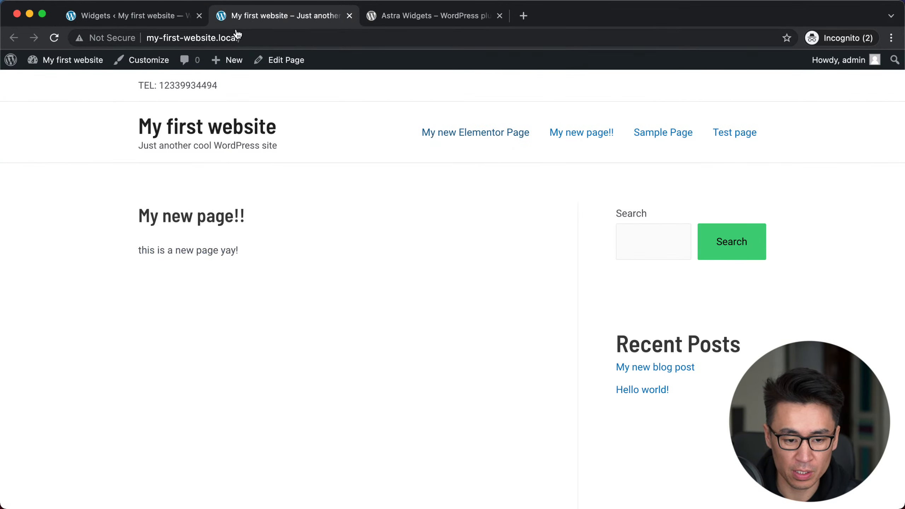
{"action": "left_click", "coordinate": [162, 14]}
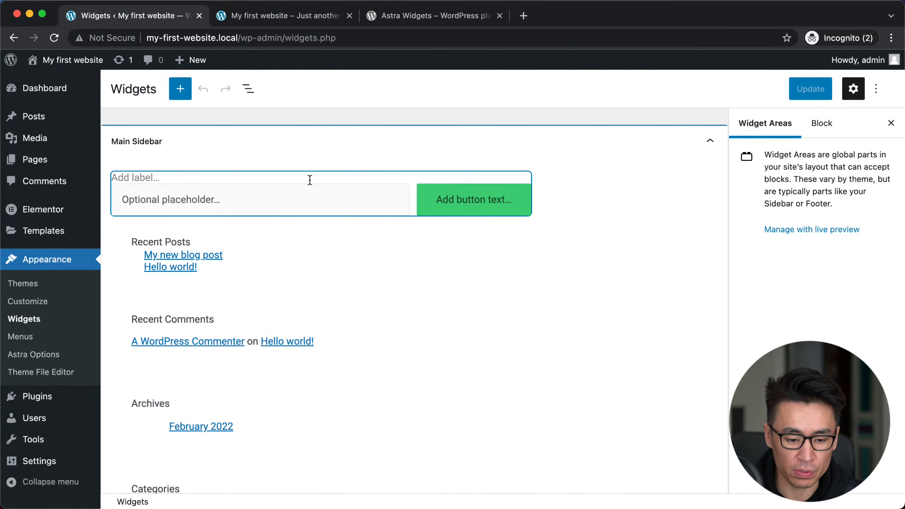
Step: Inspect the Main Sidebar's blocks one by one: Search, the Recent Posts heading, the Recent Comments heading and group, and the Archives group
{"action": "left_click", "coordinate": [219, 177]}
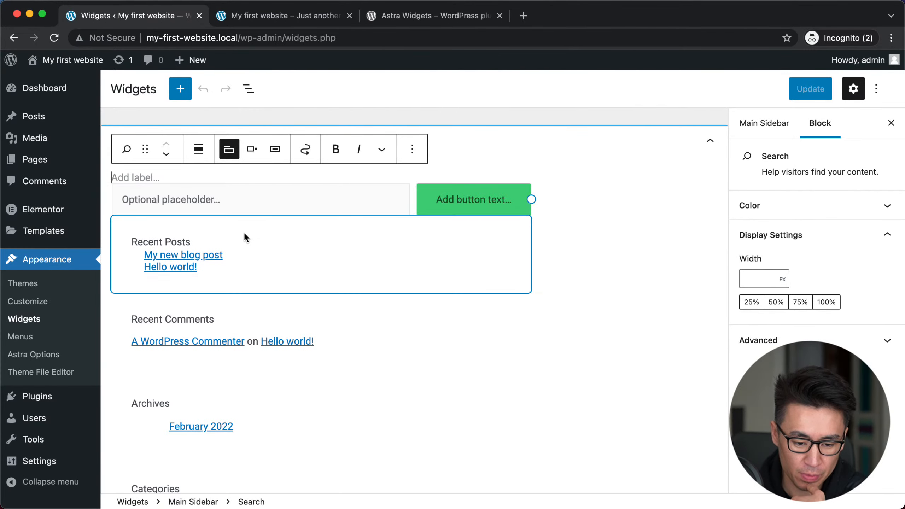
{"action": "left_click", "coordinate": [252, 242]}
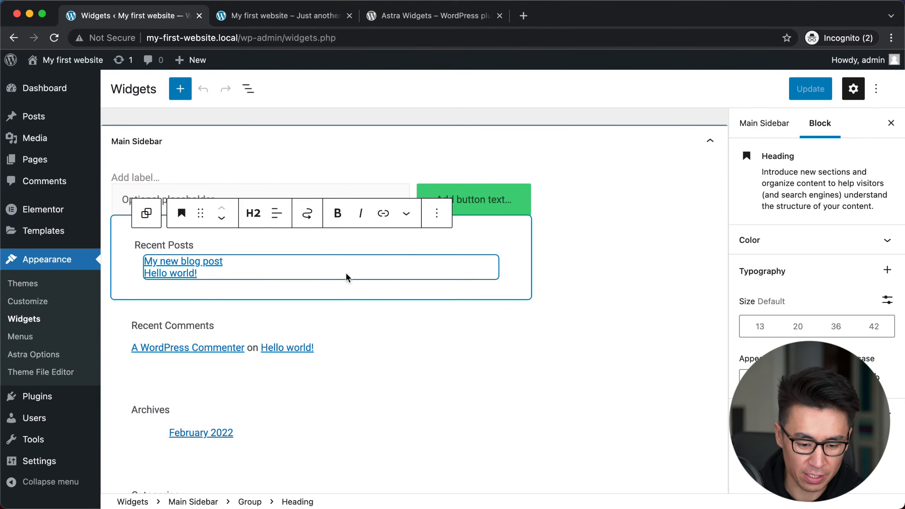
{"action": "left_click", "coordinate": [388, 354]}
{"action": "left_click", "coordinate": [370, 320]}
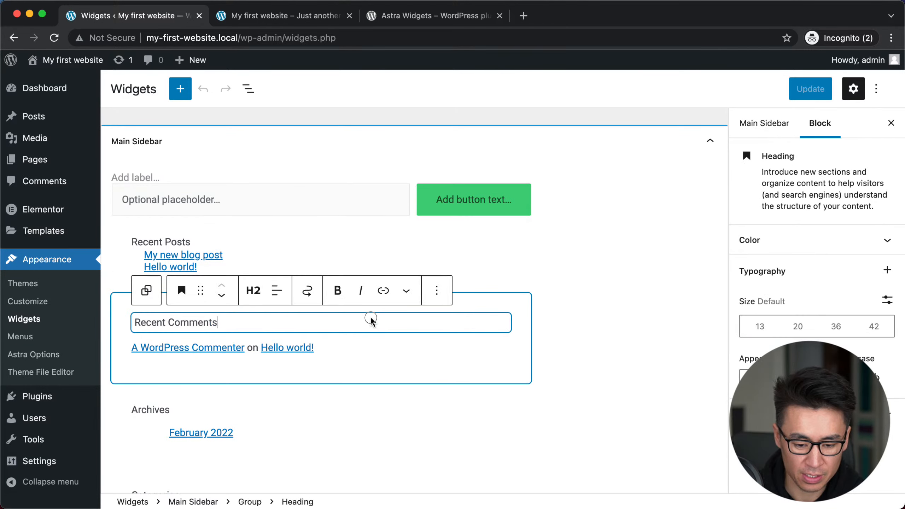
{"action": "left_click", "coordinate": [506, 307]}
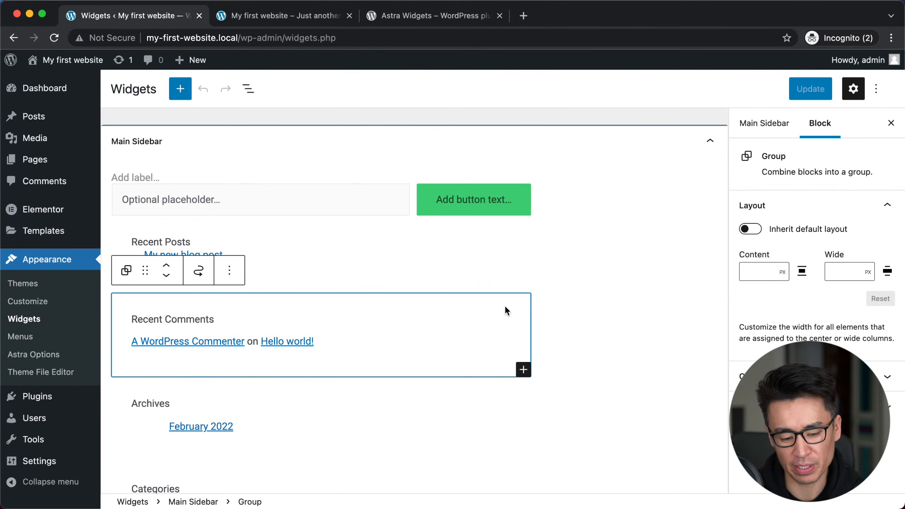
{"action": "left_click", "coordinate": [436, 395]}
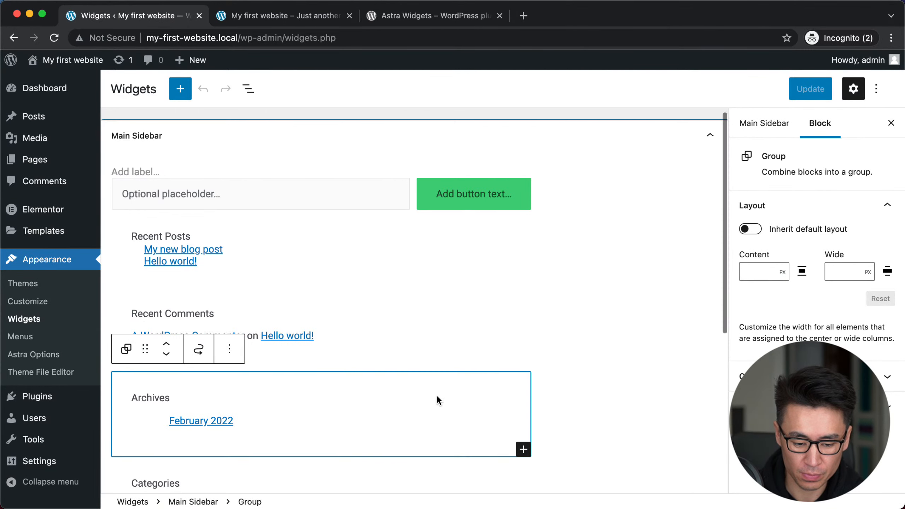
{"action": "scroll", "coordinate": [437, 394], "scroll_direction": "down", "scroll_amount": 5}
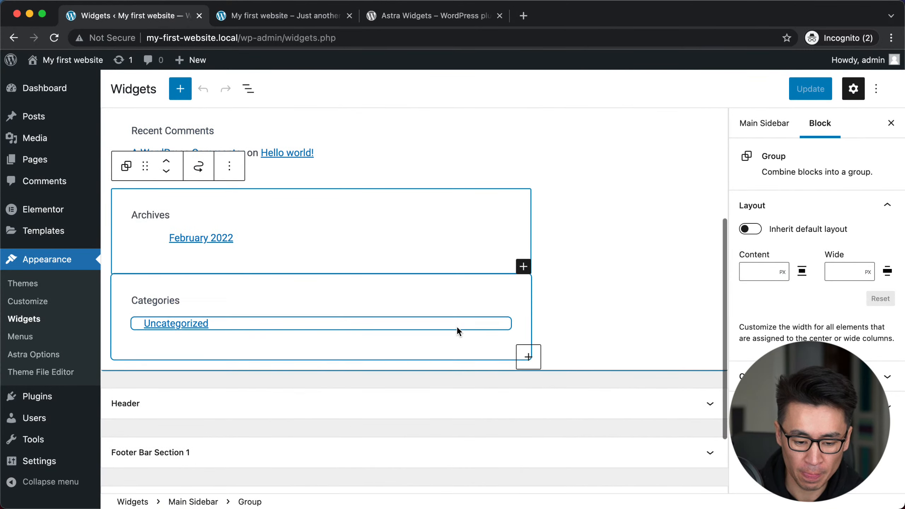
Step: Browse the full block library and add a heading reading "Hello!!" at the end of the Main Sidebar
{"action": "left_click", "coordinate": [529, 358]}
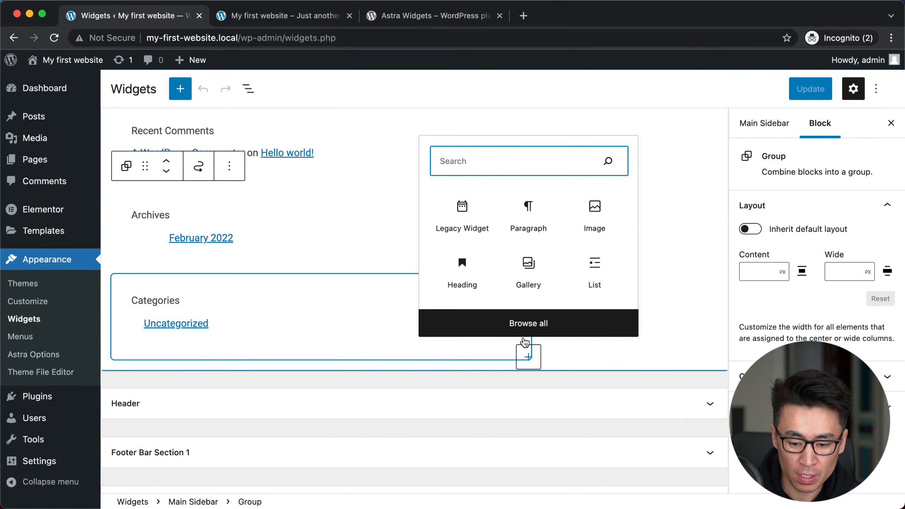
{"action": "left_click", "coordinate": [520, 324]}
{"action": "scroll", "coordinate": [224, 399], "scroll_direction": "down", "scroll_amount": 20}
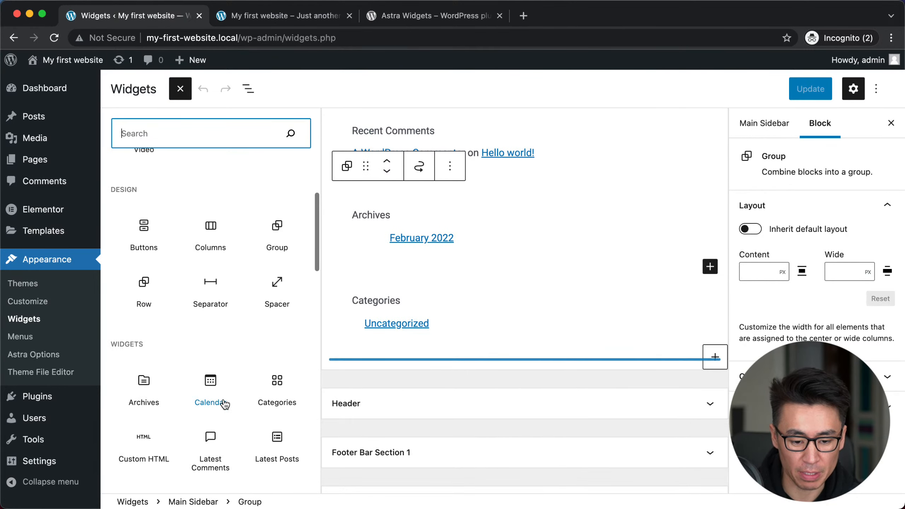
{"action": "scroll", "coordinate": [224, 399], "scroll_direction": "up", "scroll_amount": 4}
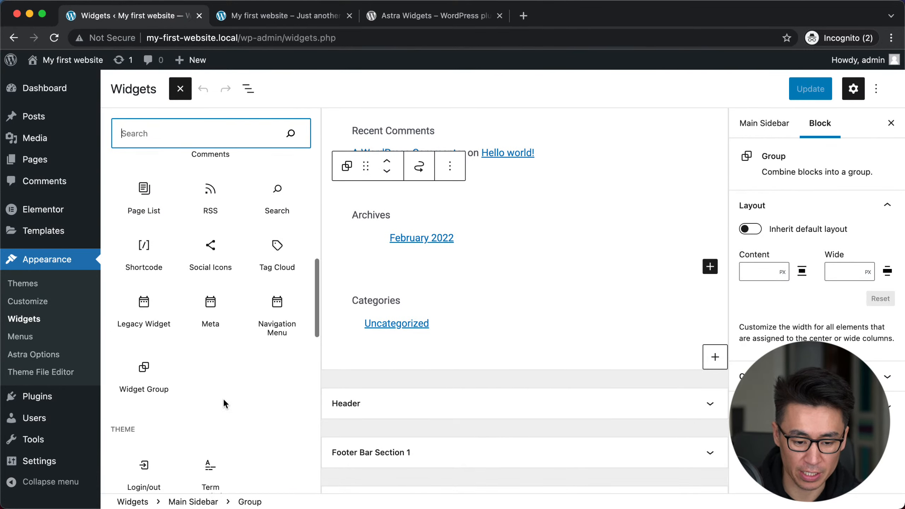
{"action": "scroll", "coordinate": [223, 399], "scroll_direction": "up", "scroll_amount": 20}
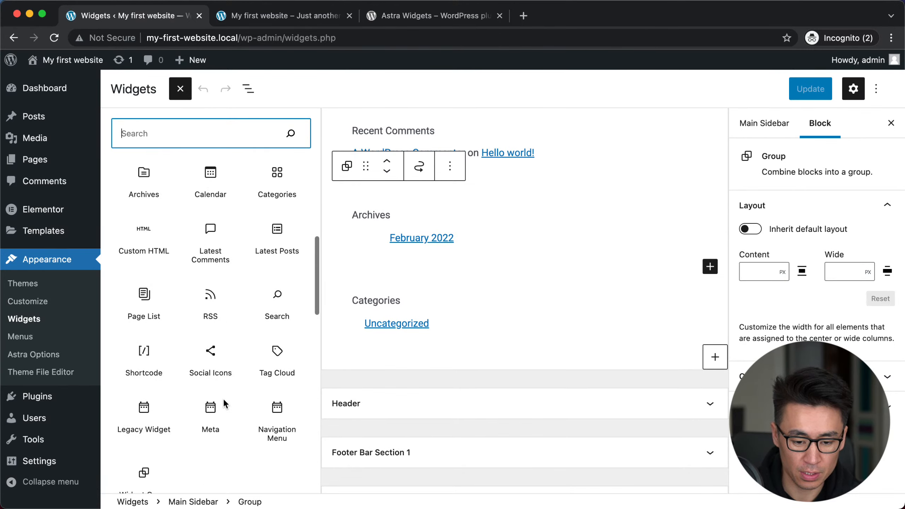
{"action": "scroll", "coordinate": [224, 399], "scroll_direction": "up", "scroll_amount": 4}
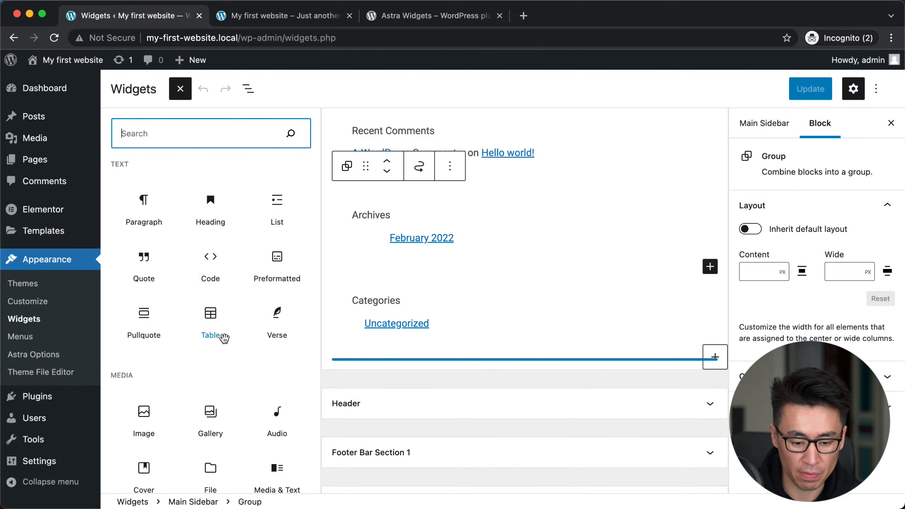
{"action": "left_click", "coordinate": [211, 213]}
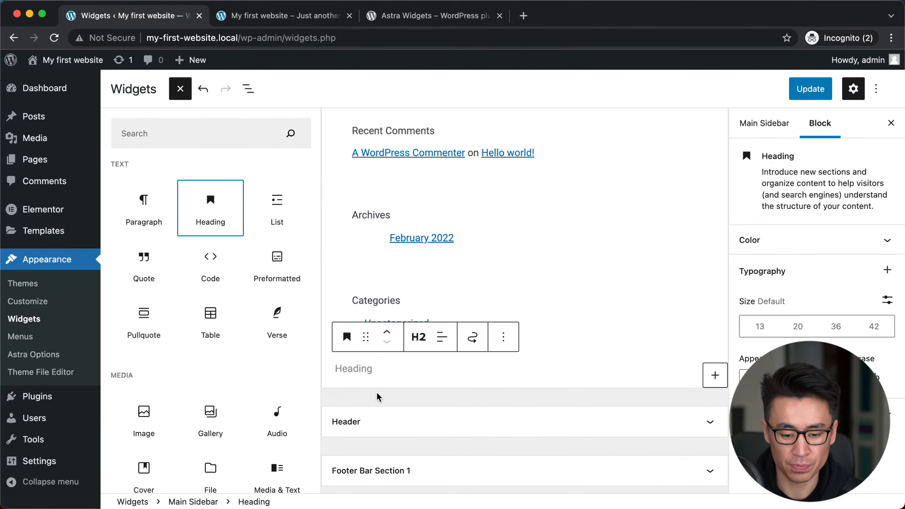
{"action": "left_click", "coordinate": [361, 367]}
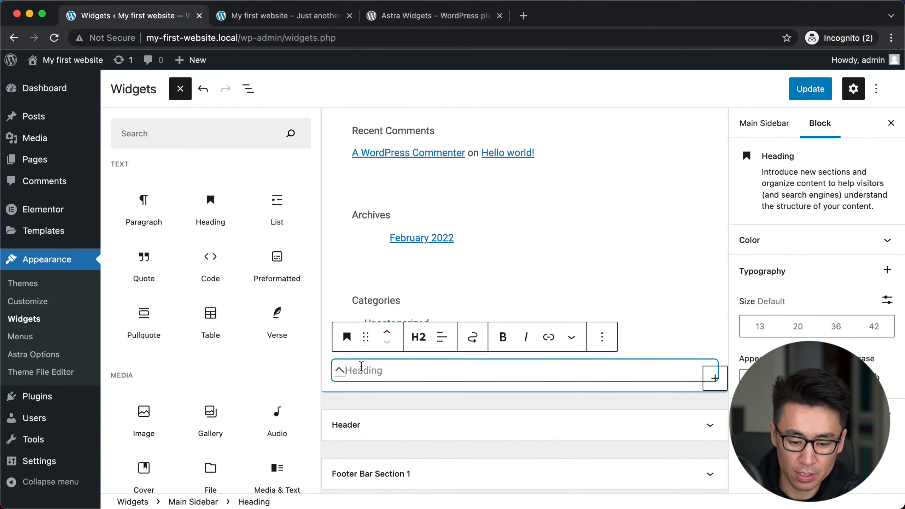
{"action": "type", "text": "Hello"}
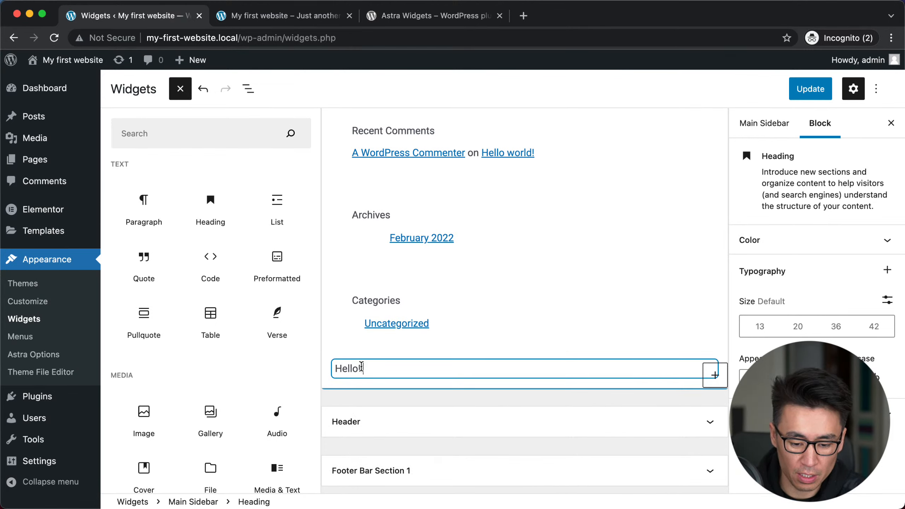
{"action": "type", "text": "!!"}
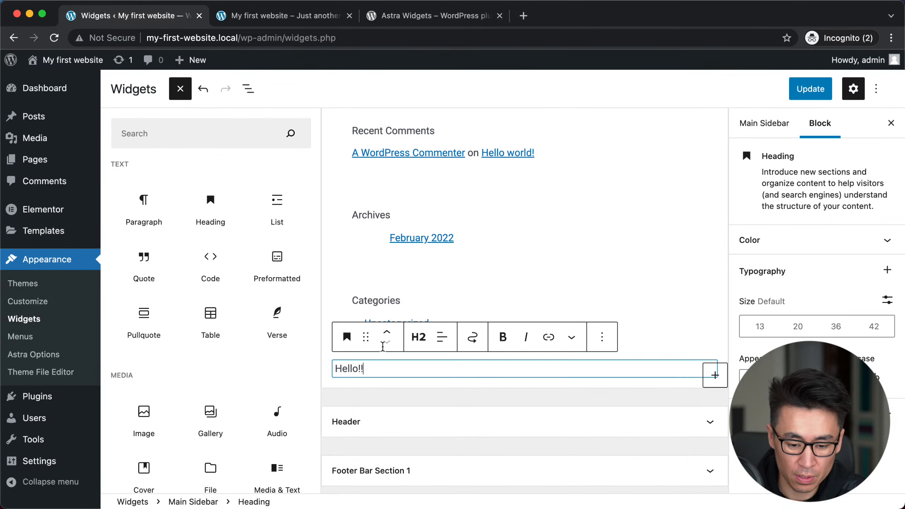
Step: Move the "Hello!!" heading up to the top of the Main Sidebar, above the Search block, and save the widgets
{"action": "left_click", "coordinate": [388, 335]}
{"action": "left_click", "coordinate": [388, 335]}
{"action": "left_click", "coordinate": [388, 335]}
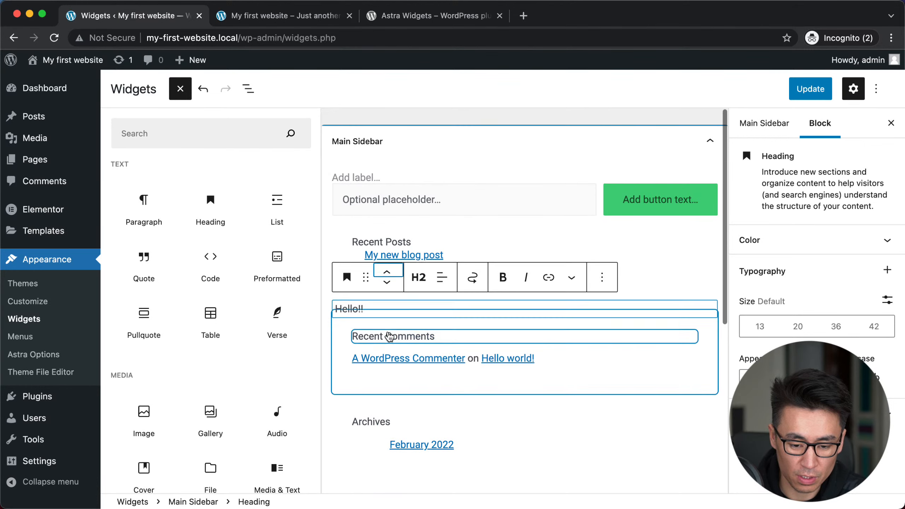
{"action": "left_click", "coordinate": [387, 264]}
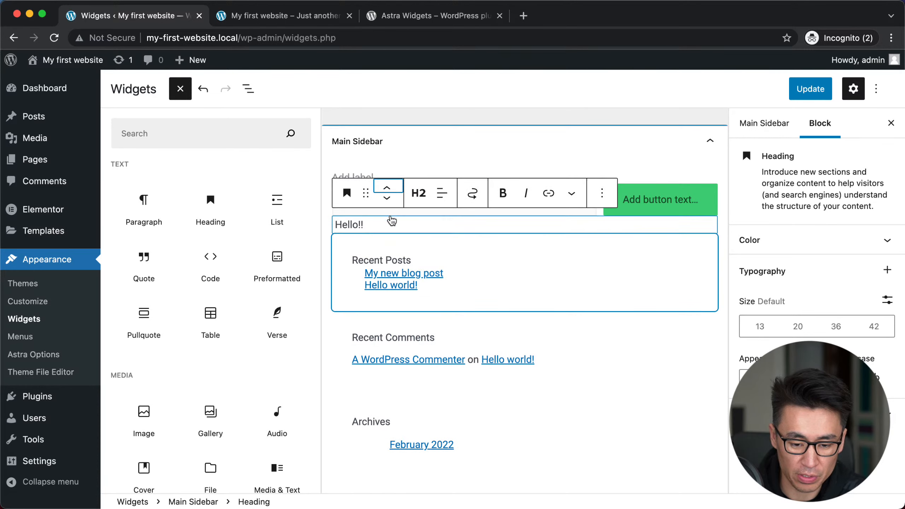
{"action": "left_click", "coordinate": [387, 186]}
{"action": "left_click", "coordinate": [810, 89]}
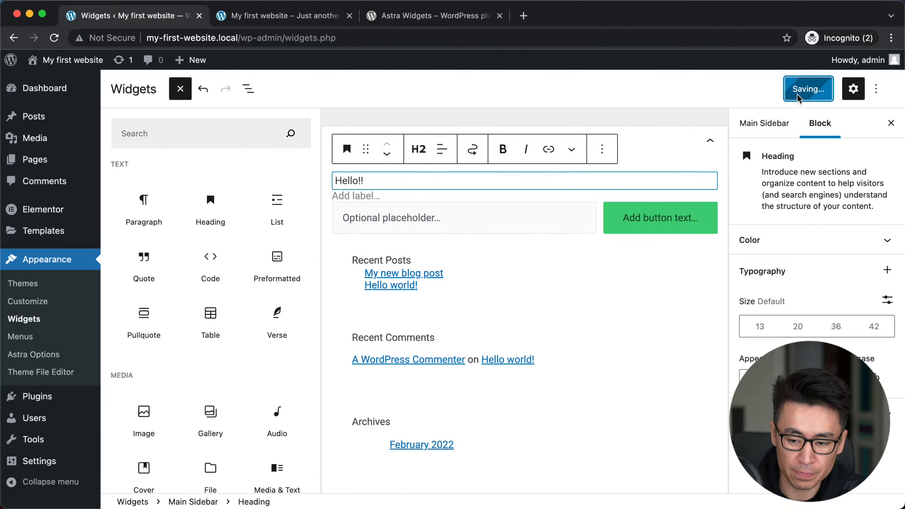
Step: Reload the live site and examine the "Hello!!" heading and the rest of the sidebar down to the footer
{"action": "left_click", "coordinate": [255, 14]}
{"action": "key", "text": "super+r"}
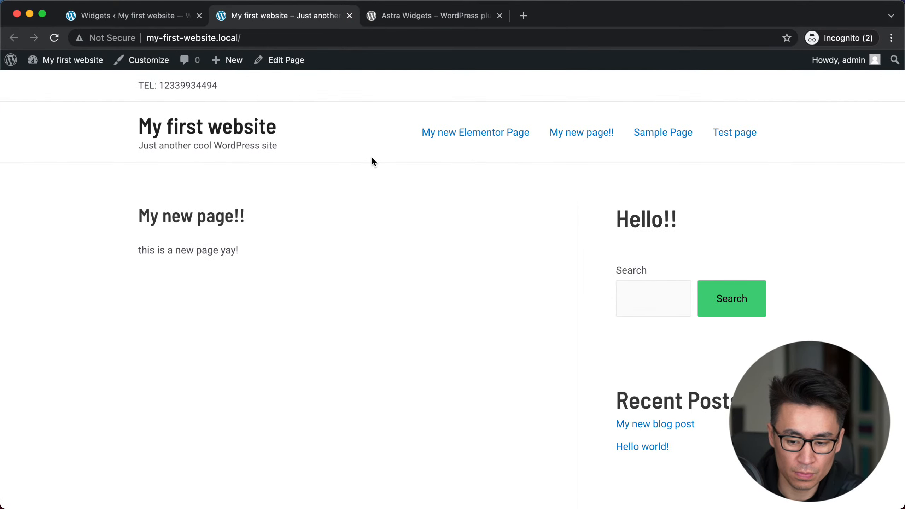
{"action": "left_click_drag", "start_coordinate": [630, 218], "coordinate": [670, 217]}
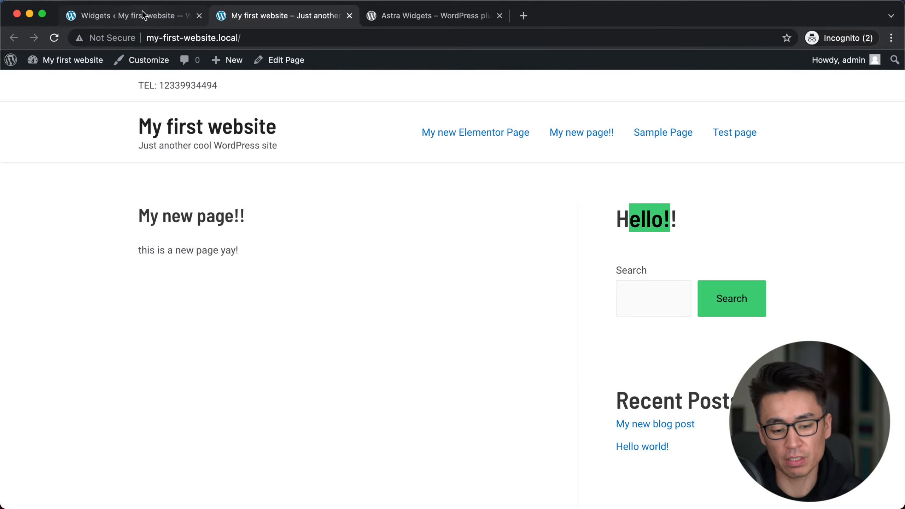
{"action": "left_click", "coordinate": [643, 208]}
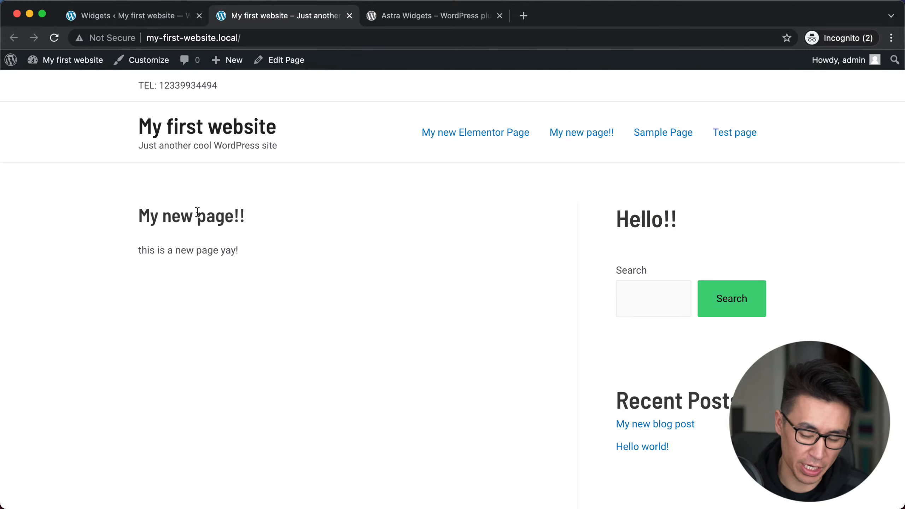
{"action": "left_click_drag", "start_coordinate": [623, 214], "coordinate": [682, 228]}
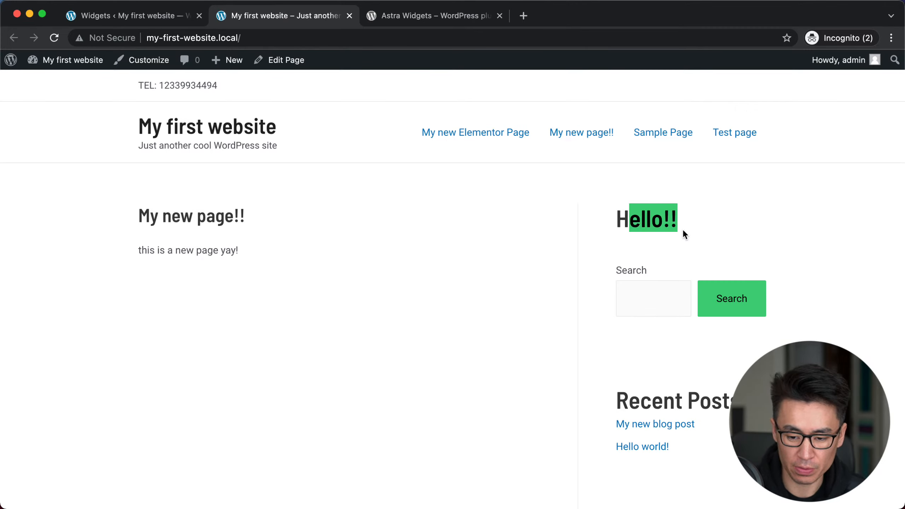
{"action": "left_click", "coordinate": [677, 230]}
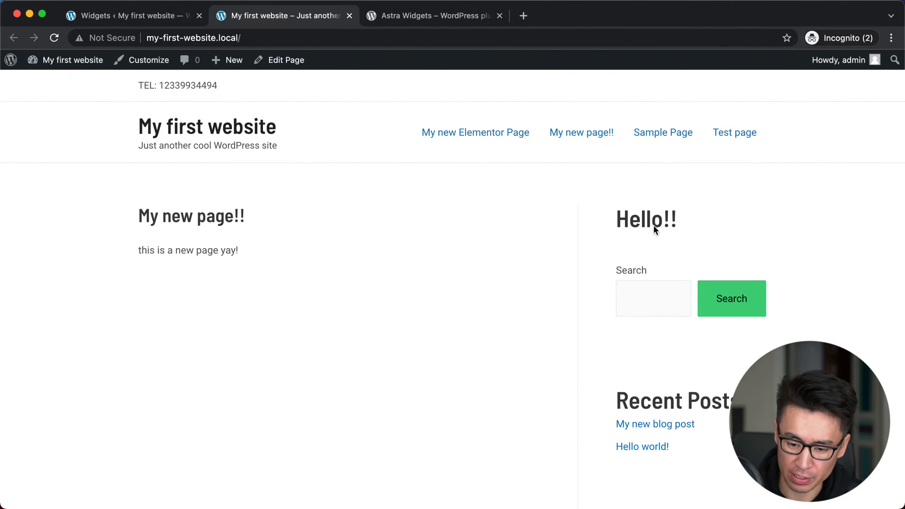
{"action": "left_click_drag", "start_coordinate": [617, 218], "coordinate": [679, 228]}
{"action": "left_click", "coordinate": [453, 246]}
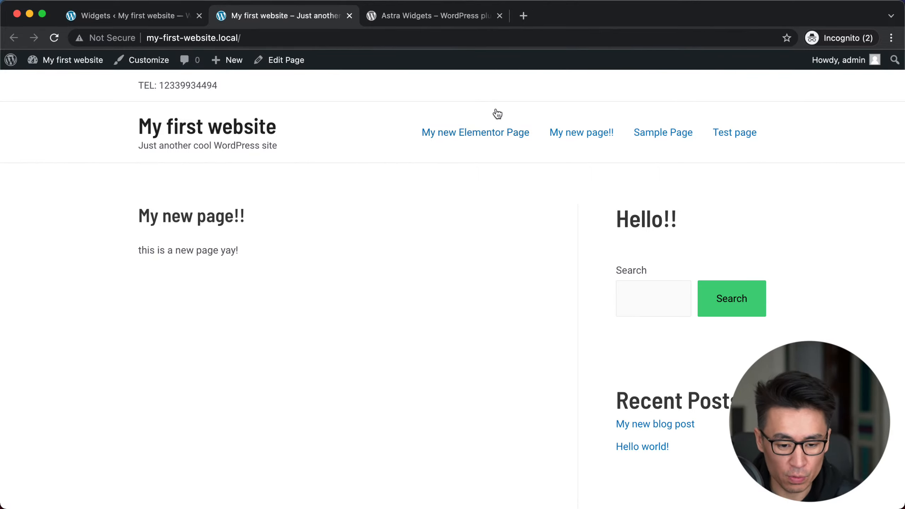
{"action": "scroll", "coordinate": [370, 281], "scroll_direction": "down", "scroll_amount": 10}
{"action": "scroll", "coordinate": [370, 281], "scroll_direction": "down", "scroll_amount": 3}
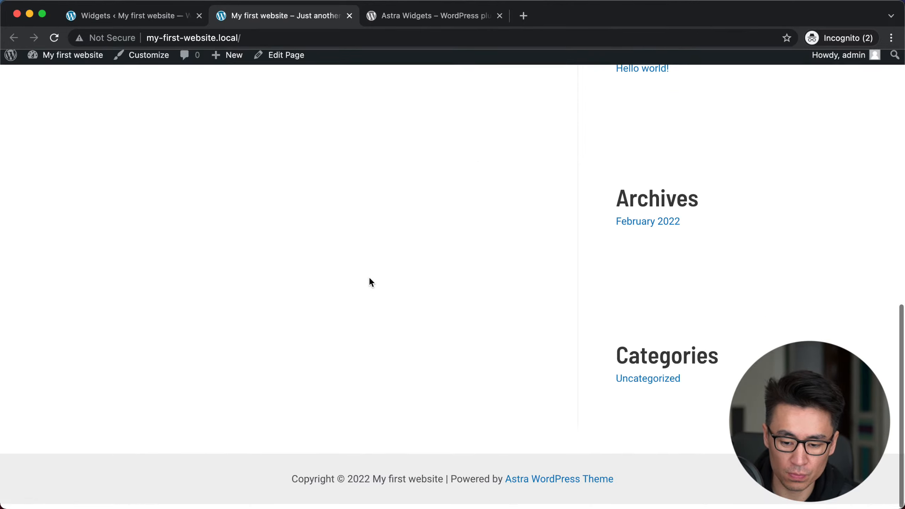
{"action": "scroll", "coordinate": [369, 281], "scroll_direction": "up", "scroll_amount": 15}
Step: Return to the widget editor, search the blocks for "ca", add a Calendar block after the Archives group and save
{"action": "left_click", "coordinate": [136, 14]}
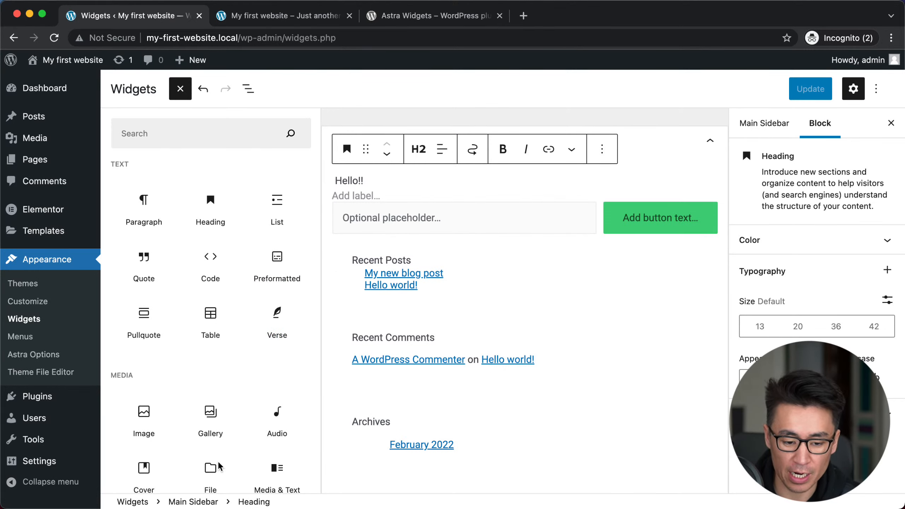
{"action": "scroll", "coordinate": [218, 461], "scroll_direction": "down", "scroll_amount": 4}
{"action": "scroll", "coordinate": [233, 253], "scroll_direction": "up", "scroll_amount": 4}
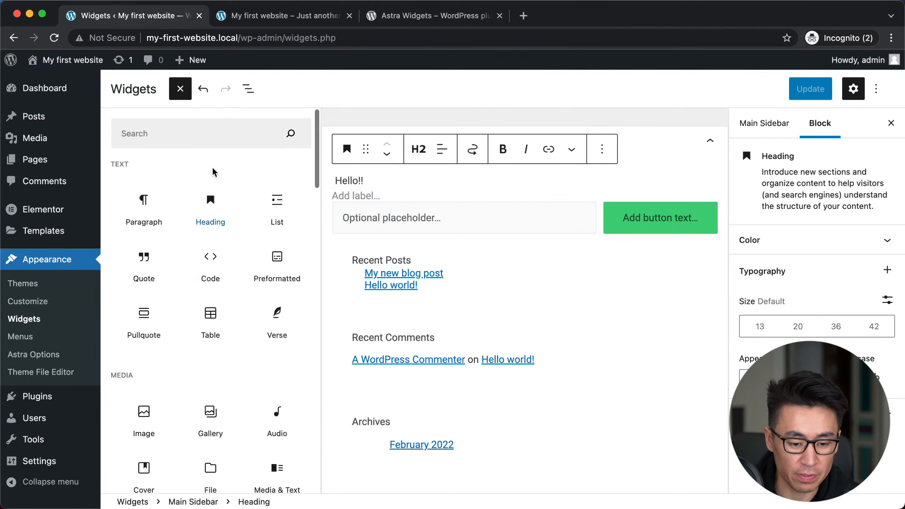
{"action": "left_click", "coordinate": [188, 133]}
{"action": "type", "text": "ca"}
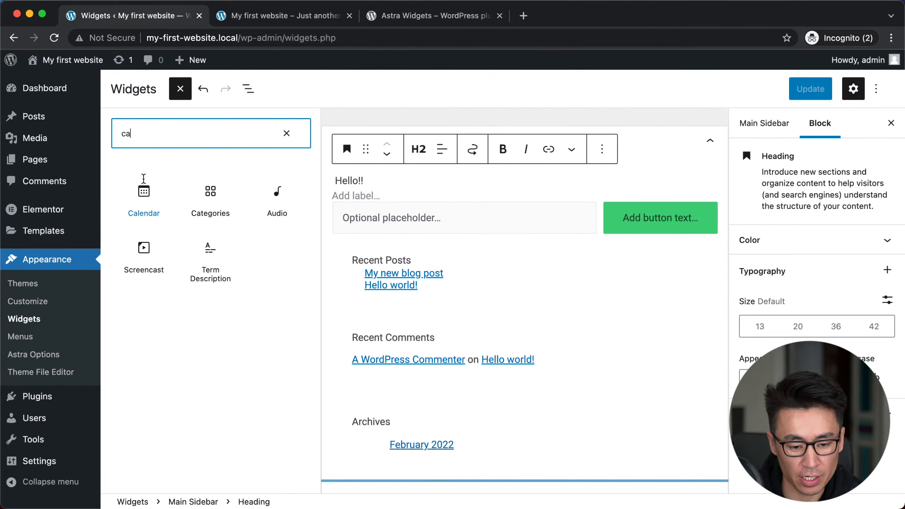
{"action": "left_click", "coordinate": [144, 198]}
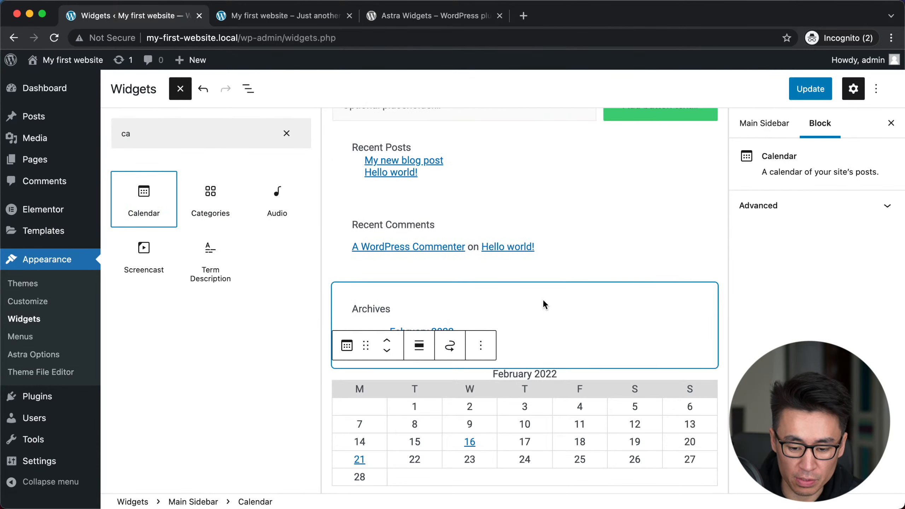
{"action": "left_click", "coordinate": [812, 90]}
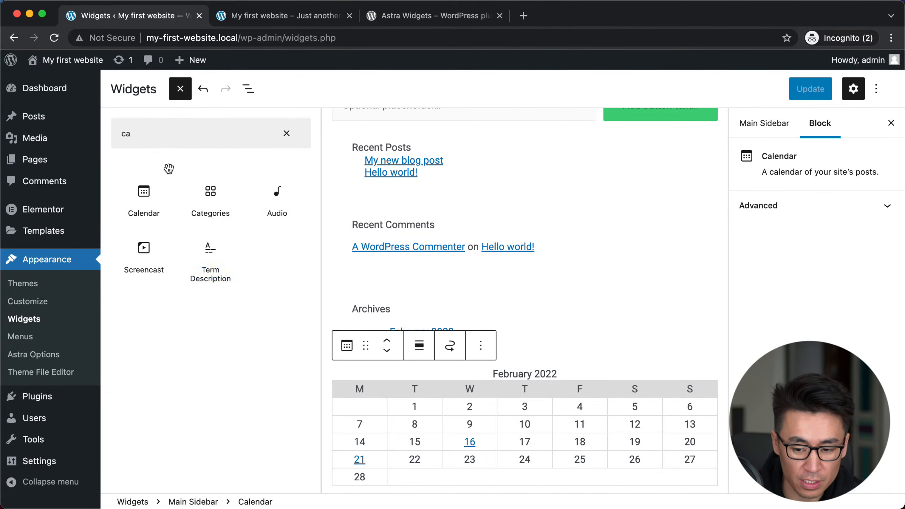
Step: Reload the live site and look for the calendar in the sidebar
{"action": "left_click", "coordinate": [252, 20]}
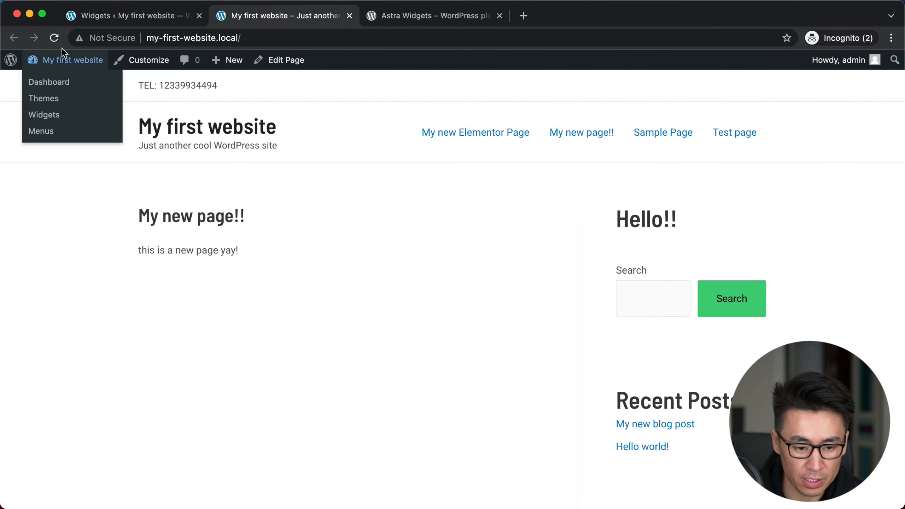
{"action": "left_click", "coordinate": [54, 38]}
{"action": "scroll", "coordinate": [420, 301], "scroll_direction": "down", "scroll_amount": 15}
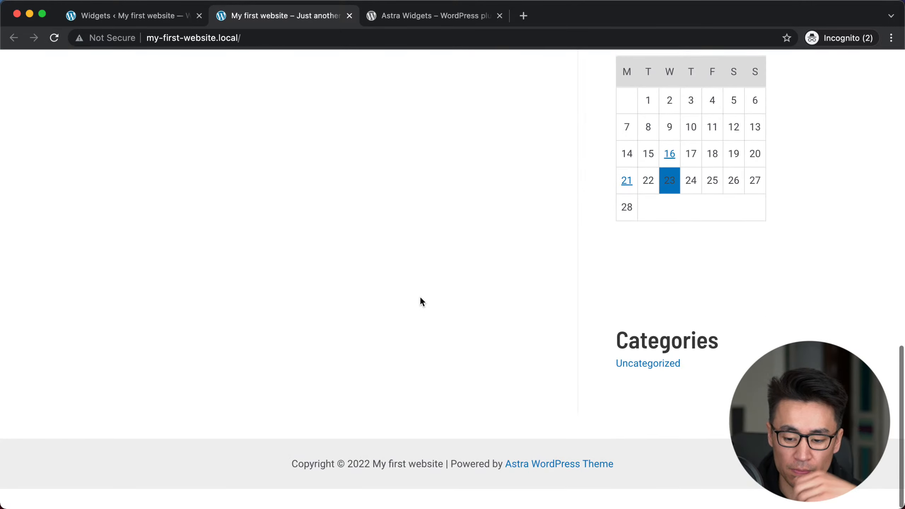
{"action": "scroll", "coordinate": [705, 200], "scroll_direction": "up", "scroll_amount": 15}
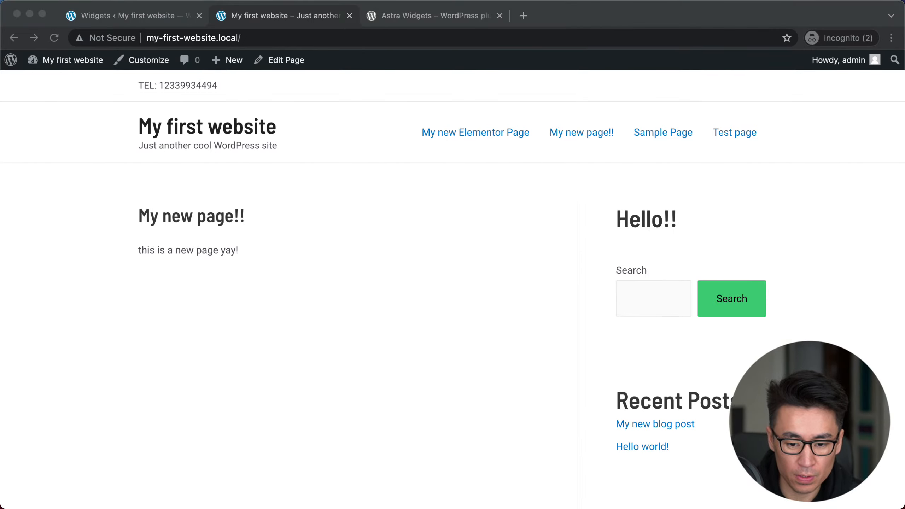
{"action": "left_click", "coordinate": [289, 239]}
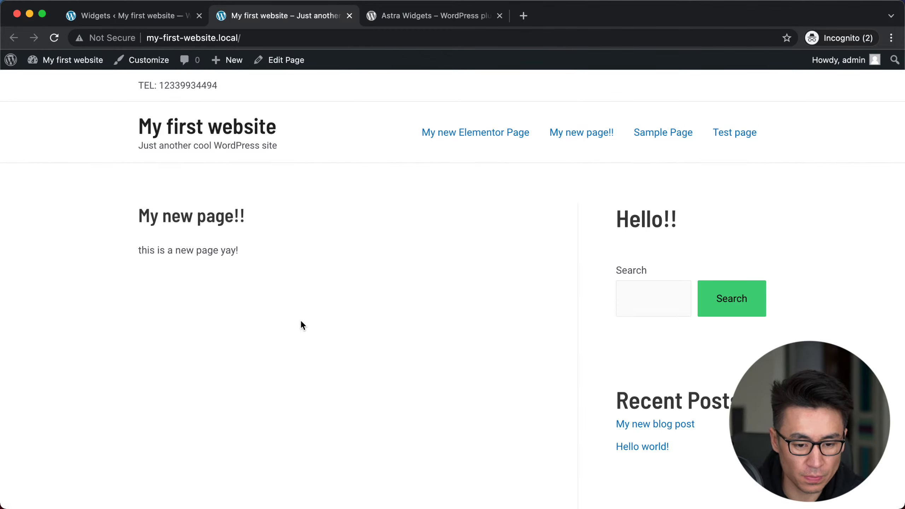
Step: Return to the widget editor, review the Main Sidebar, clear the block search and browse the Design, Widgets, Theme and Embeds blocks
{"action": "left_click", "coordinate": [110, 14]}
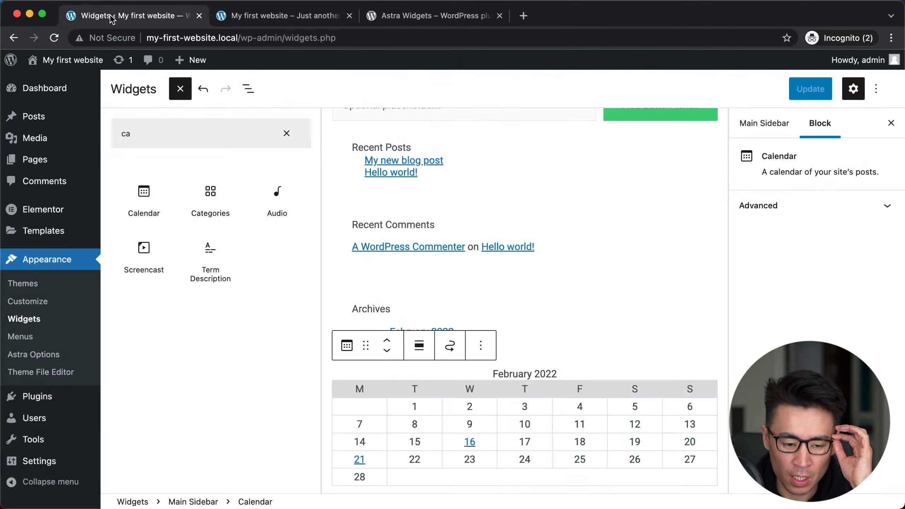
{"action": "scroll", "coordinate": [391, 351], "scroll_direction": "down", "scroll_amount": 5}
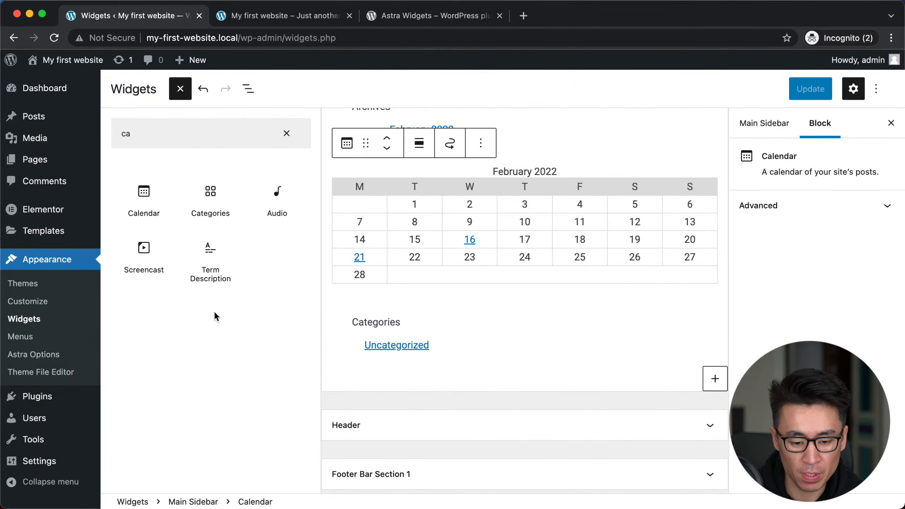
{"action": "scroll", "coordinate": [472, 282], "scroll_direction": "up", "scroll_amount": 8}
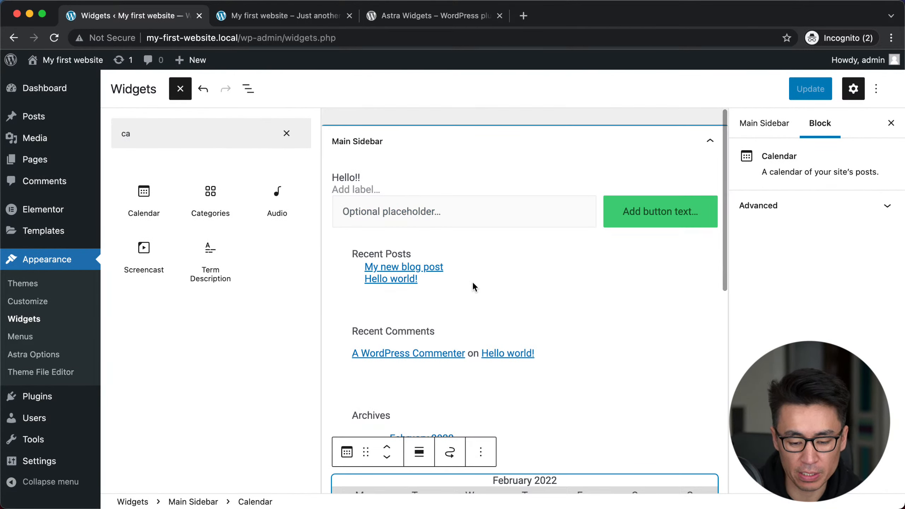
{"action": "left_click", "coordinate": [286, 134]}
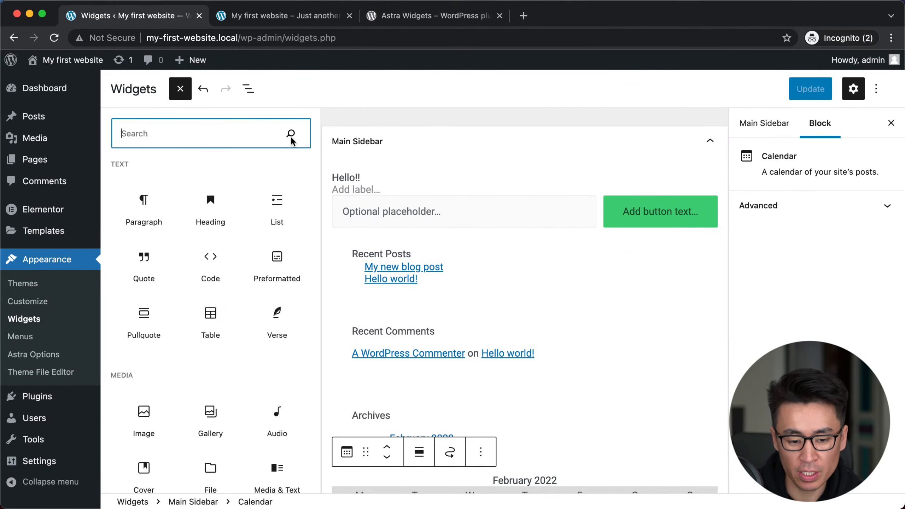
{"action": "scroll", "coordinate": [207, 380], "scroll_direction": "down", "scroll_amount": 6}
{"action": "scroll", "coordinate": [207, 380], "scroll_direction": "down", "scroll_amount": 8}
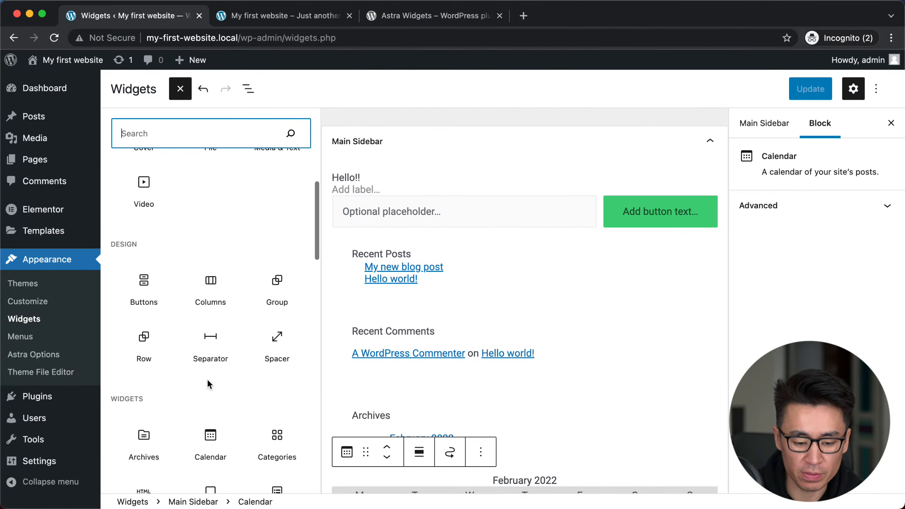
{"action": "scroll", "coordinate": [209, 385], "scroll_direction": "down", "scroll_amount": 5}
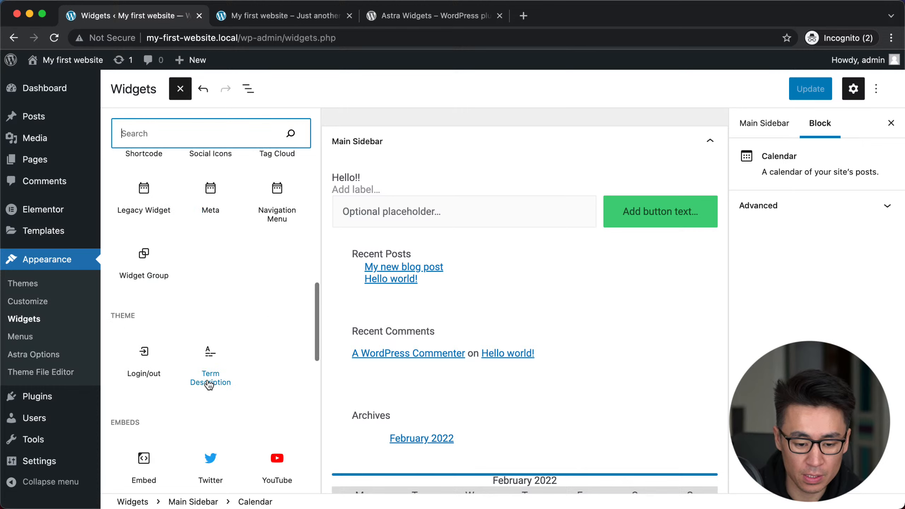
{"action": "scroll", "coordinate": [208, 380], "scroll_direction": "down", "scroll_amount": 5}
{"action": "scroll", "coordinate": [238, 348], "scroll_direction": "up", "scroll_amount": 3}
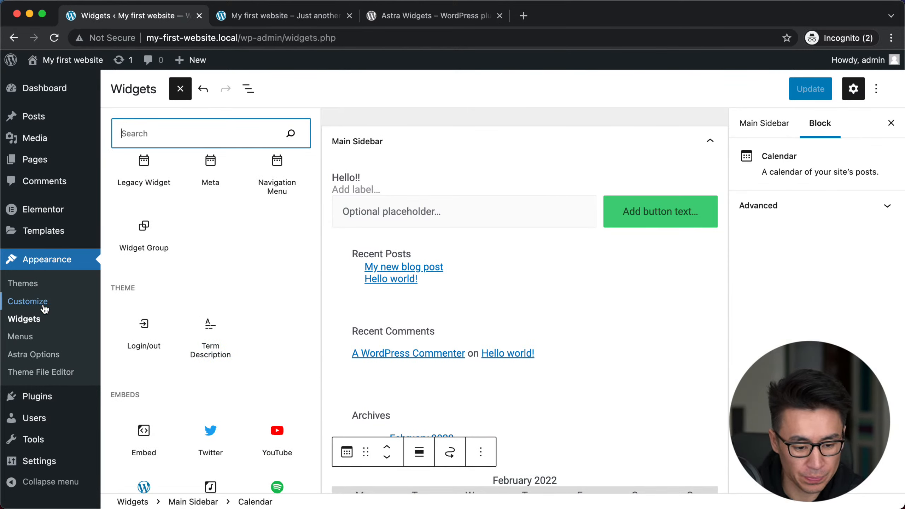
Step: Search the plugin directory for "Astra widgets", then install and activate the Astra Widgets plugin
{"action": "left_click", "coordinate": [40, 394]}
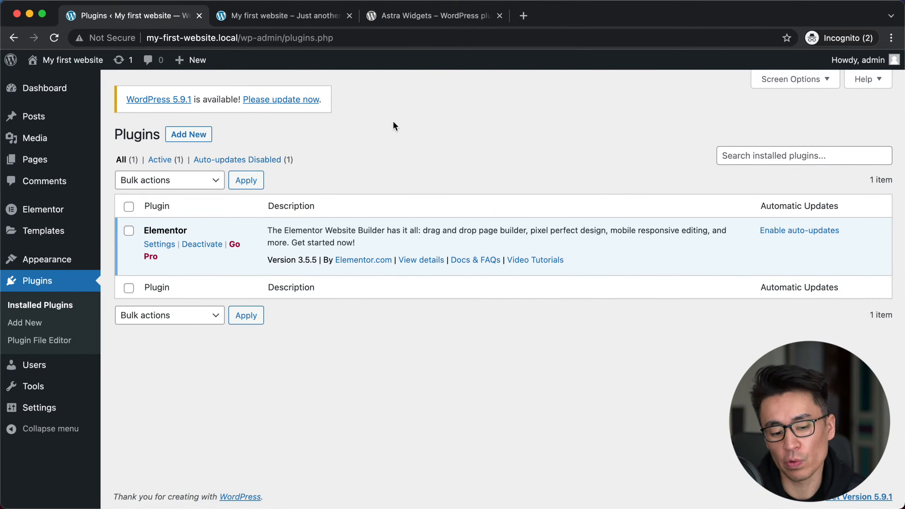
{"action": "left_click", "coordinate": [183, 138]}
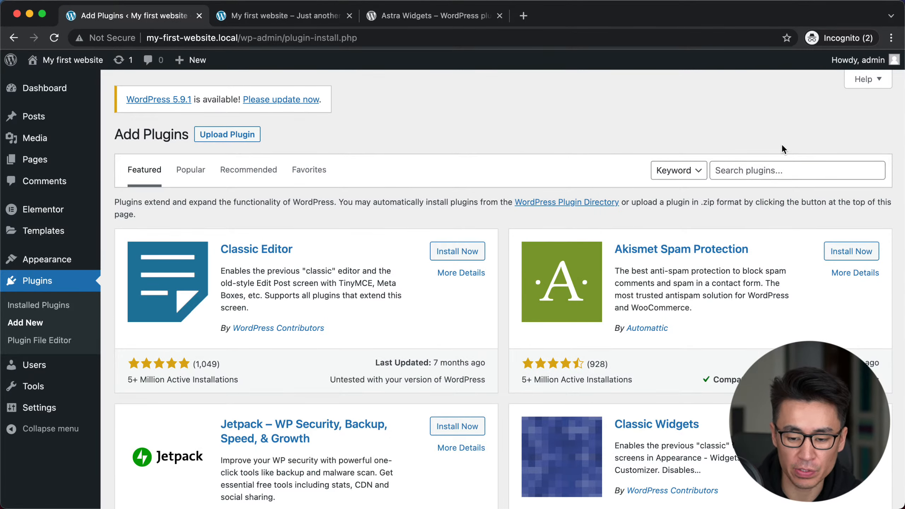
{"action": "left_click", "coordinate": [760, 177]}
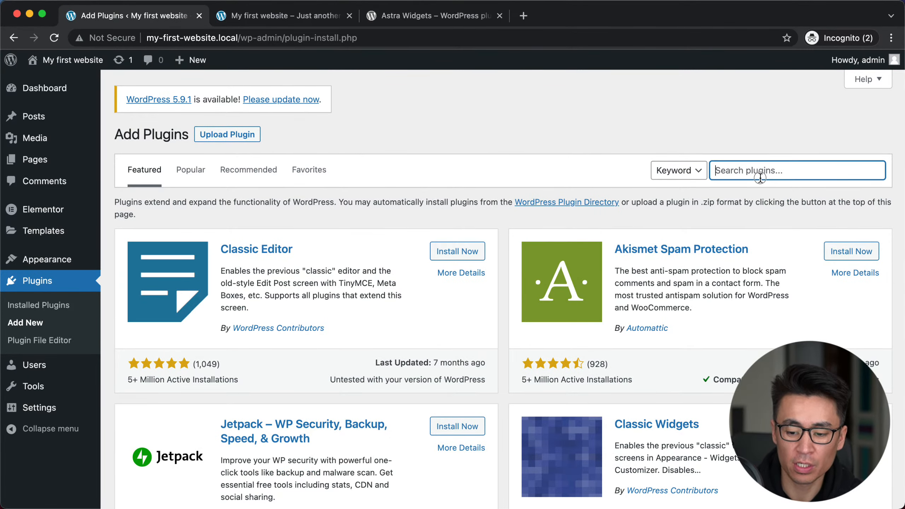
{"action": "type", "text": "Astra widgets"}
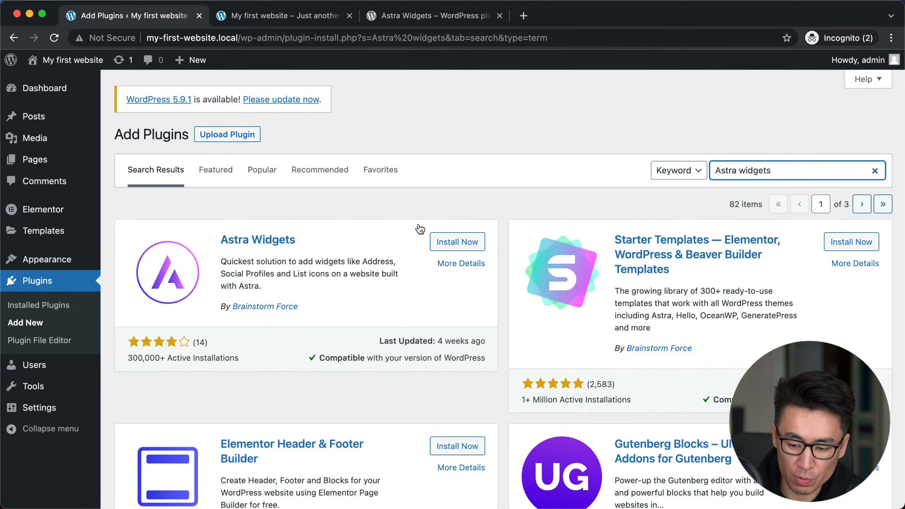
{"action": "left_click", "coordinate": [449, 243]}
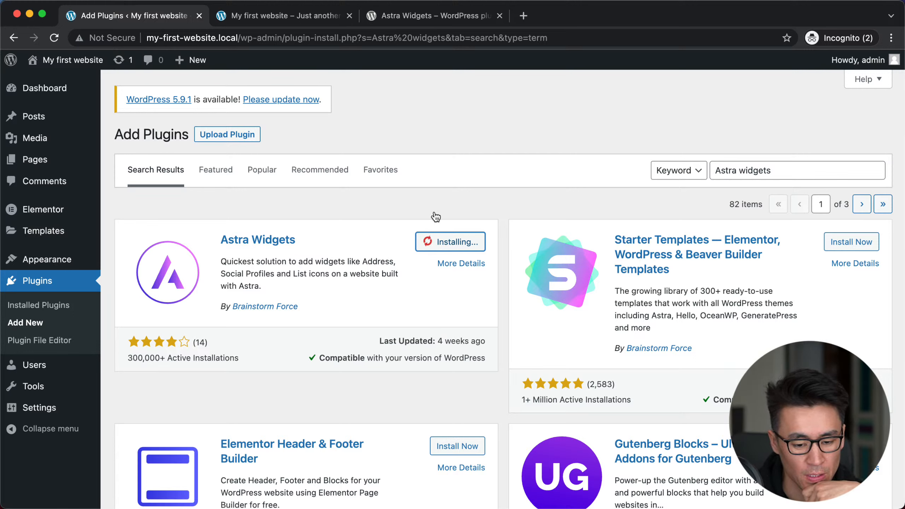
{"action": "left_click", "coordinate": [448, 246]}
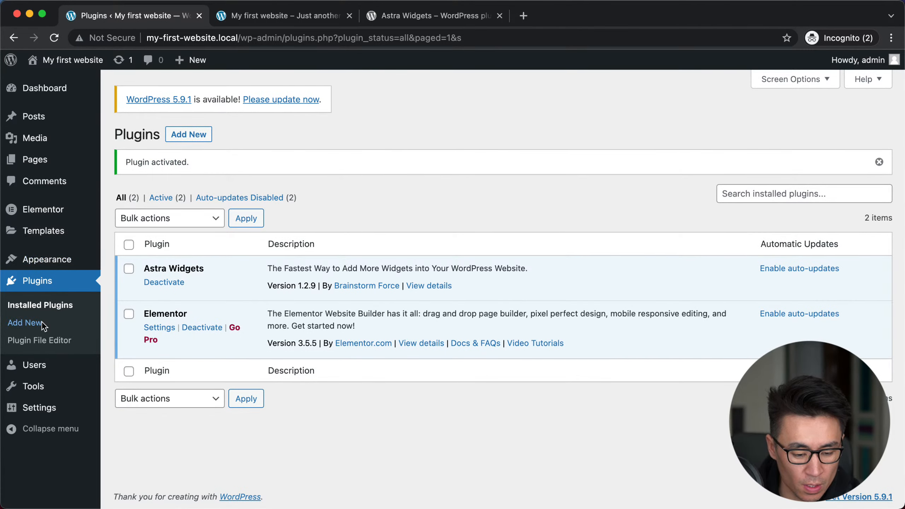
Step: Return to the widget editor, search all blocks for "astra" and add an Astra: List Icons widget to the Main Sidebar
{"action": "mouse_move", "coordinate": [58, 366]}
{"action": "mouse_move", "coordinate": [55, 264]}
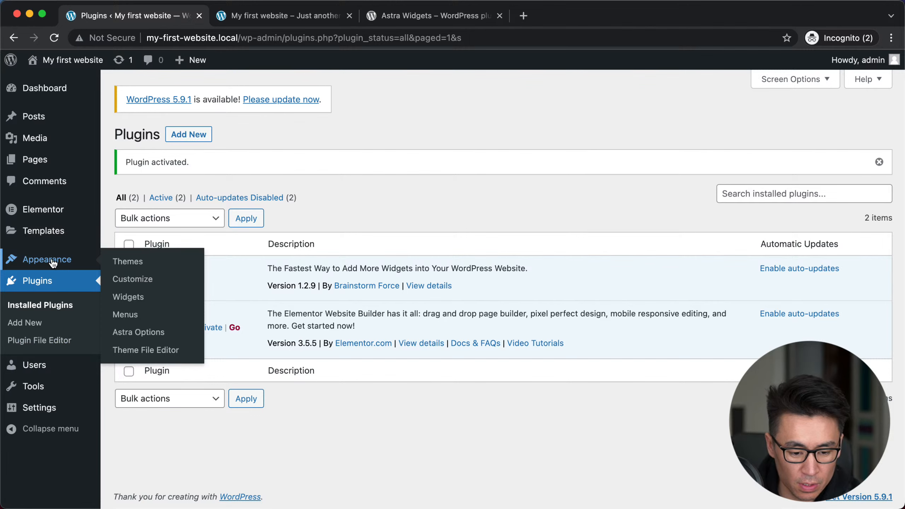
{"action": "left_click", "coordinate": [128, 299]}
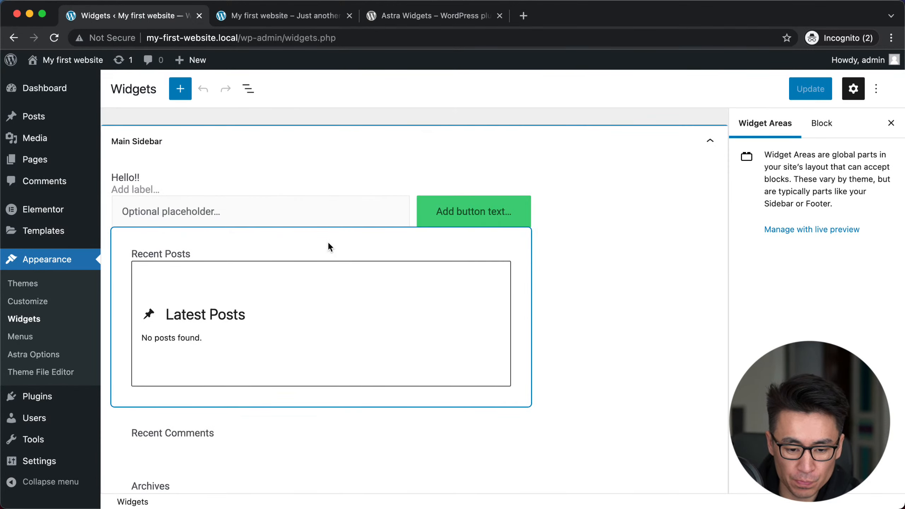
{"action": "scroll", "coordinate": [384, 327], "scroll_direction": "down", "scroll_amount": 8}
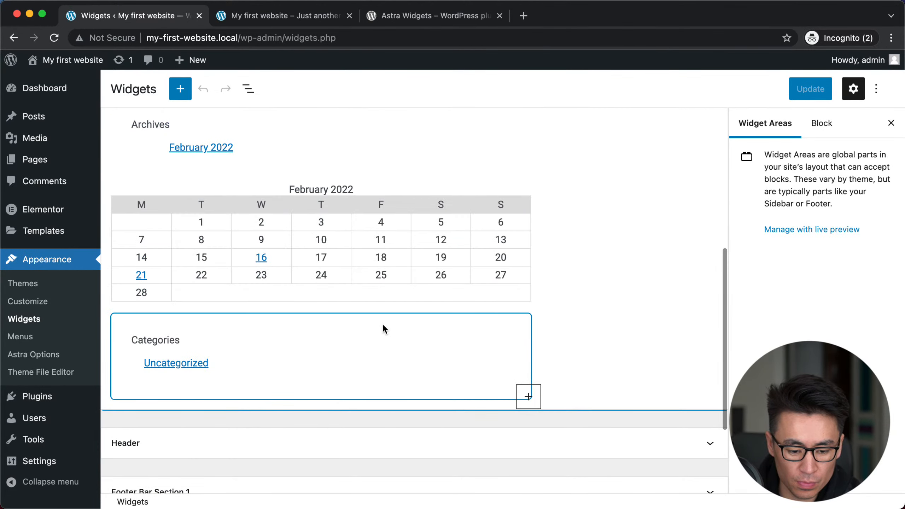
{"action": "left_click", "coordinate": [528, 396]}
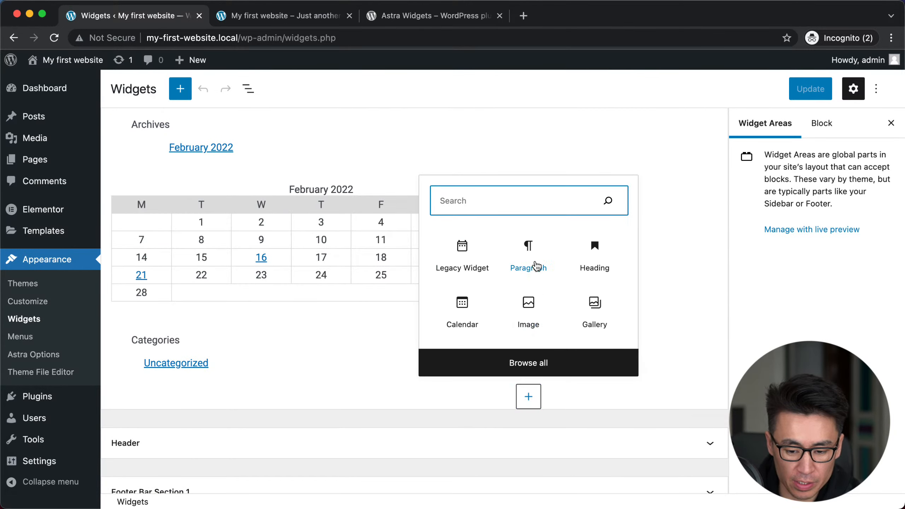
{"action": "left_click", "coordinate": [505, 361]}
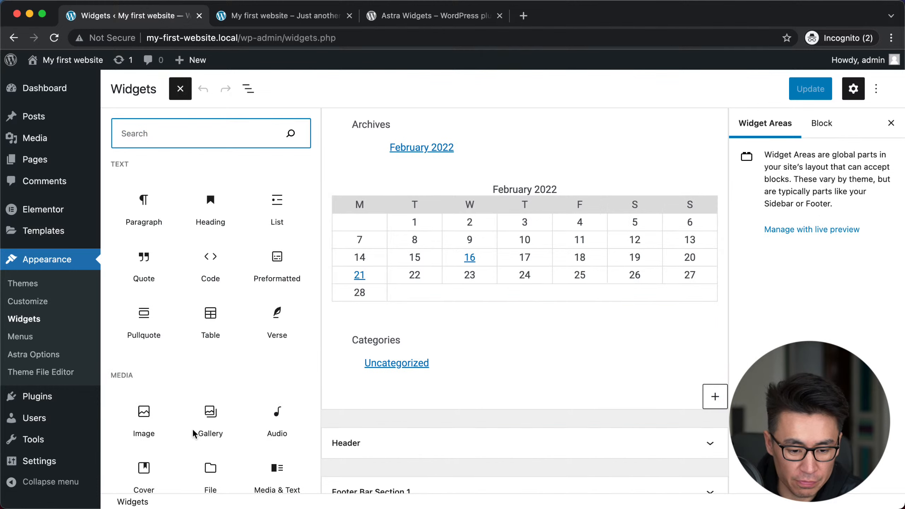
{"action": "scroll", "coordinate": [192, 429], "scroll_direction": "down", "scroll_amount": 10}
{"action": "type", "text": "astra"}
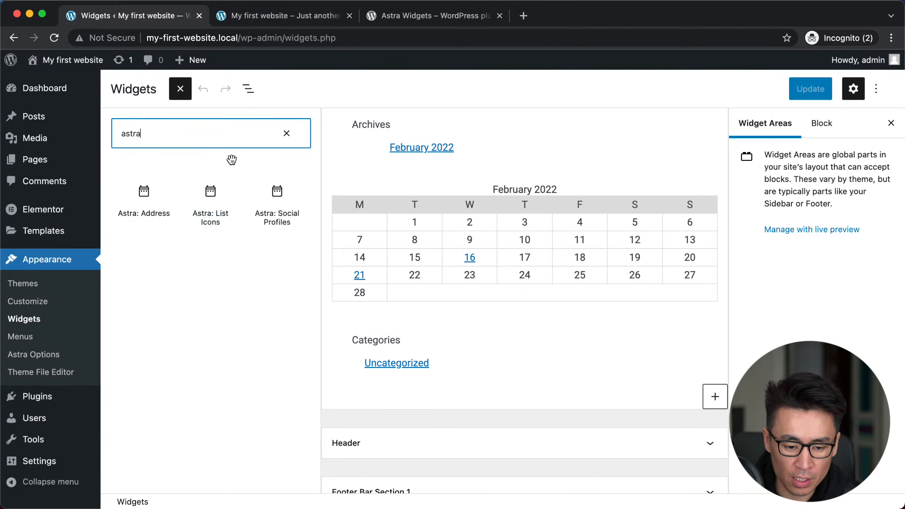
{"action": "left_click", "coordinate": [211, 192]}
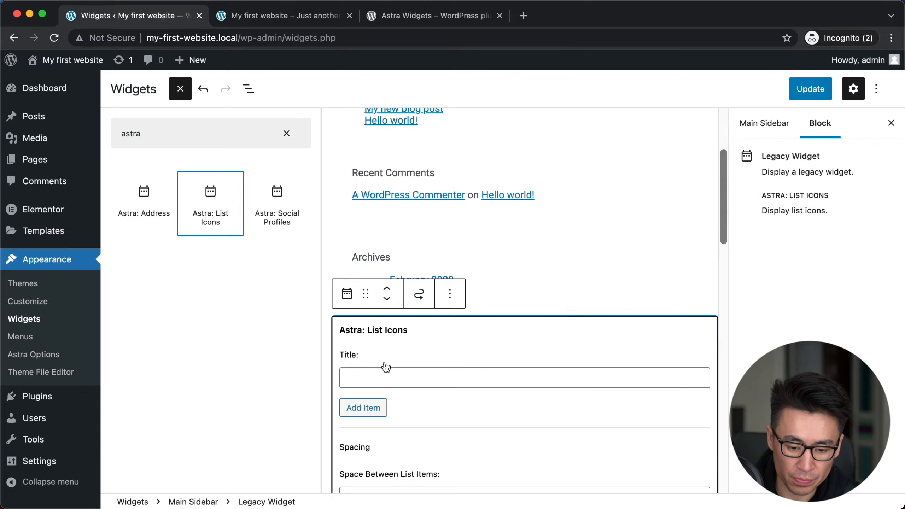
Step: Set the List Icons widget's title to "Astra List Icons"
{"action": "left_click", "coordinate": [403, 281]}
{"action": "type", "text": "T"}
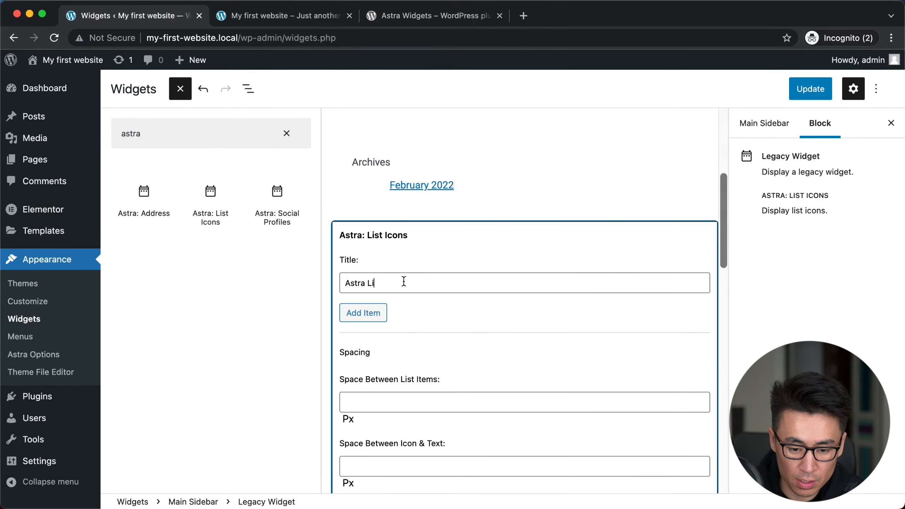
{"action": "scroll", "coordinate": [501, 386], "scroll_direction": "down", "scroll_amount": 2}
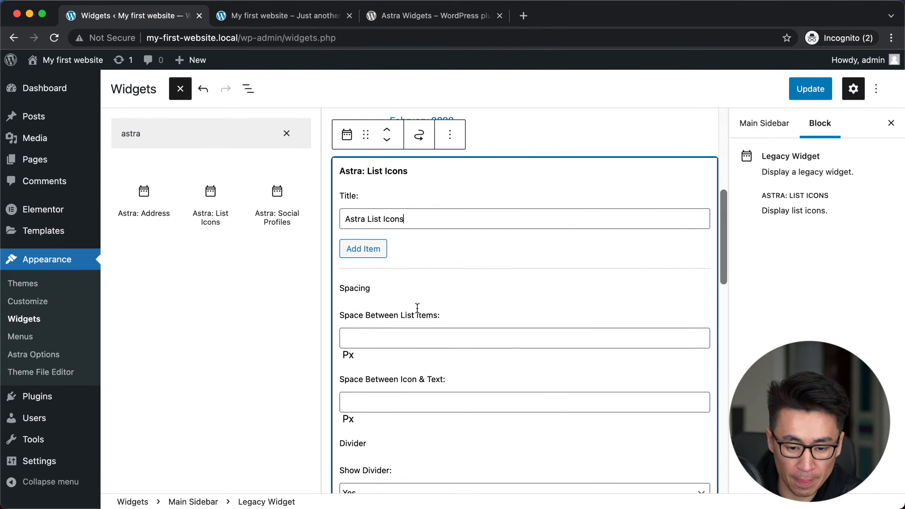
{"action": "left_click", "coordinate": [379, 250]}
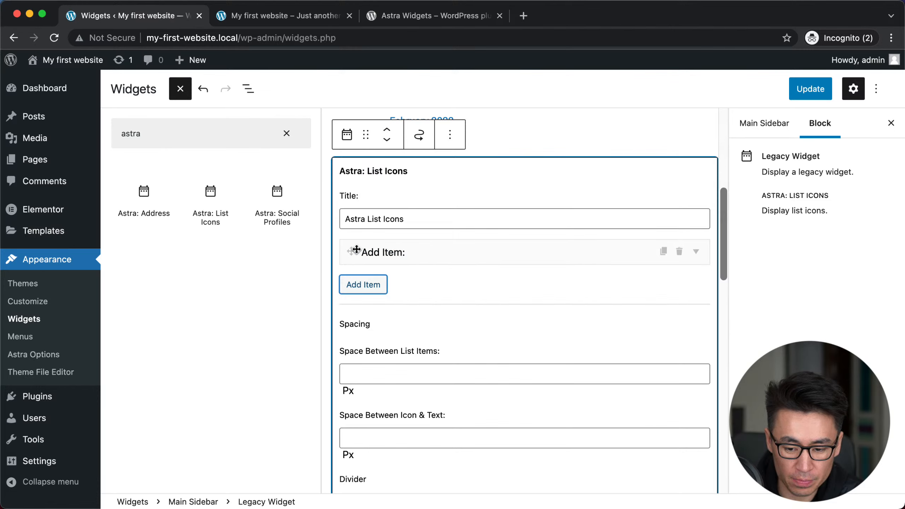
{"action": "left_click", "coordinate": [388, 252]}
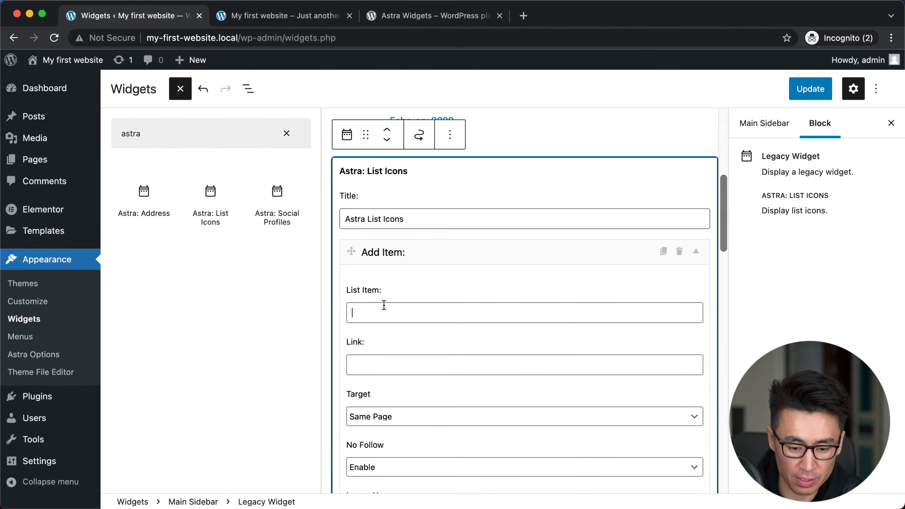
{"action": "type", "text": "Test"}
{"action": "left_click", "coordinate": [378, 365]}
{"action": "type", "text": "https"}
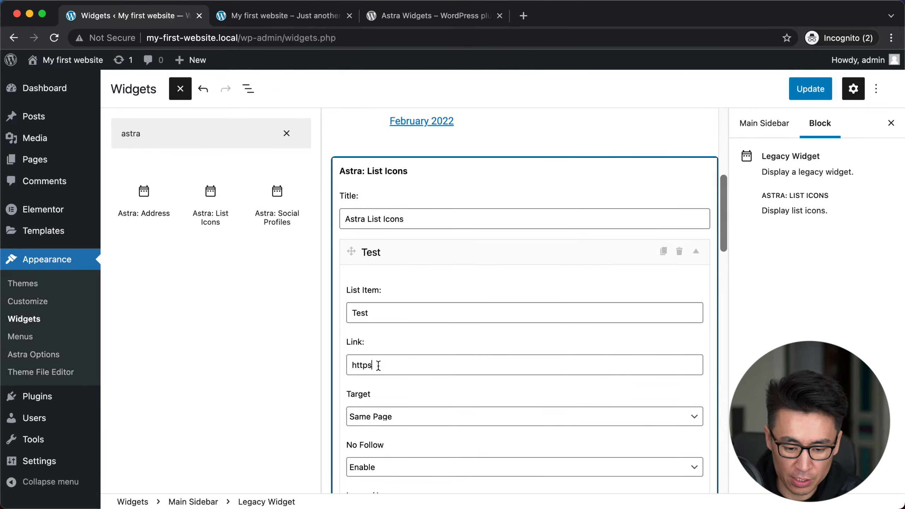
{"action": "type", "text": "://google.com"}
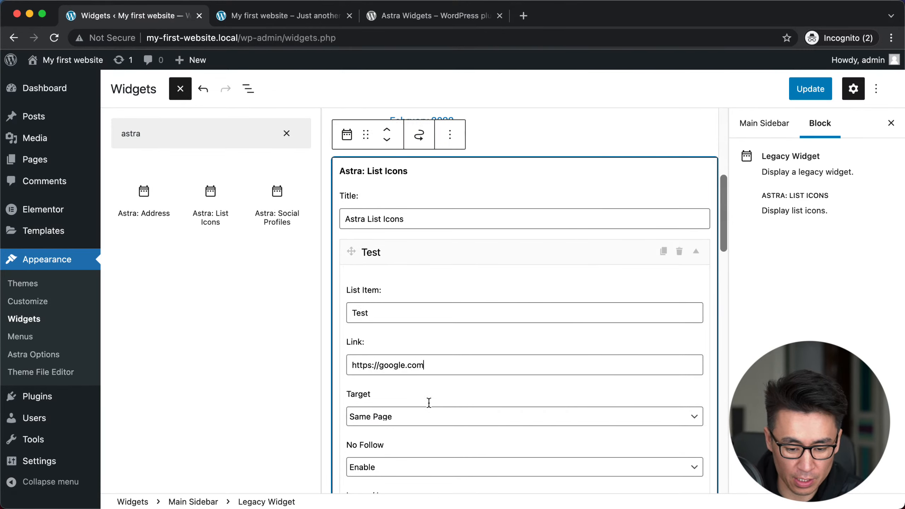
Step: Set the Test item's link target to New Page and its No Follow option to Disable
{"action": "scroll", "coordinate": [427, 402], "scroll_direction": "down", "scroll_amount": 5}
{"action": "left_click", "coordinate": [400, 226]}
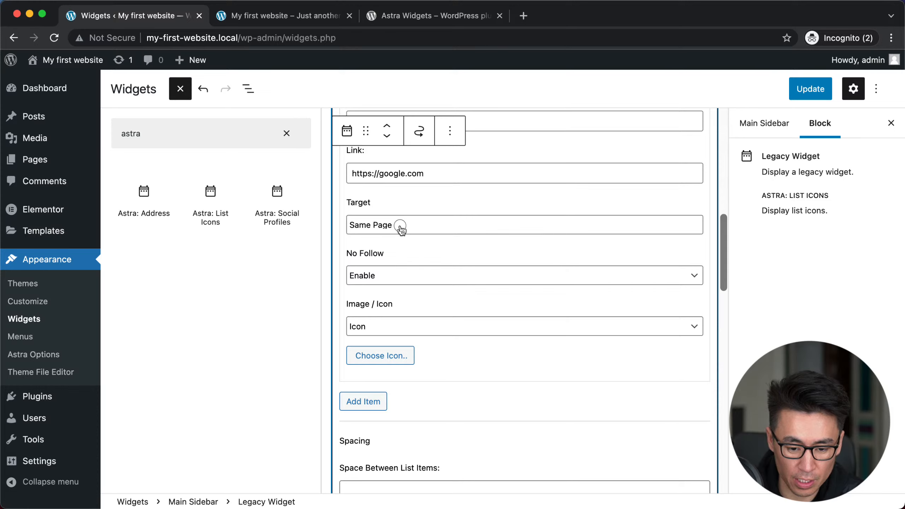
{"action": "left_click", "coordinate": [390, 233]}
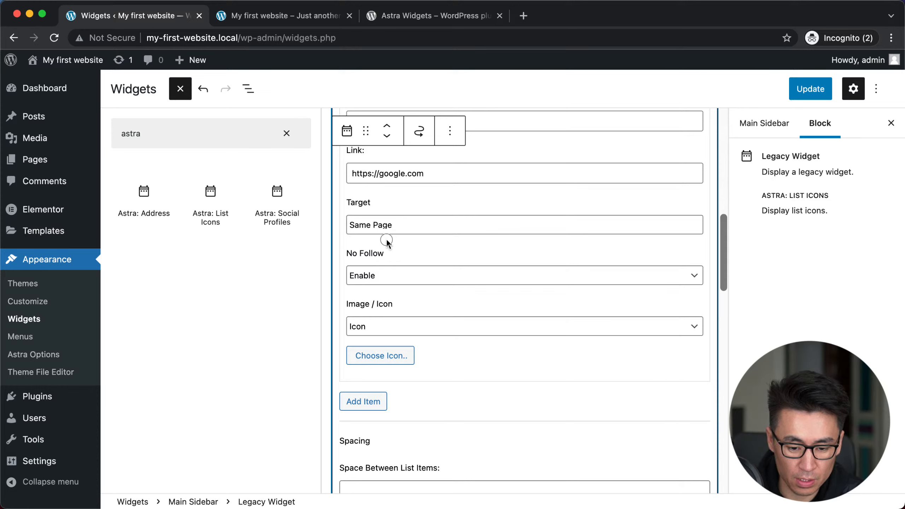
{"action": "left_click", "coordinate": [386, 239]}
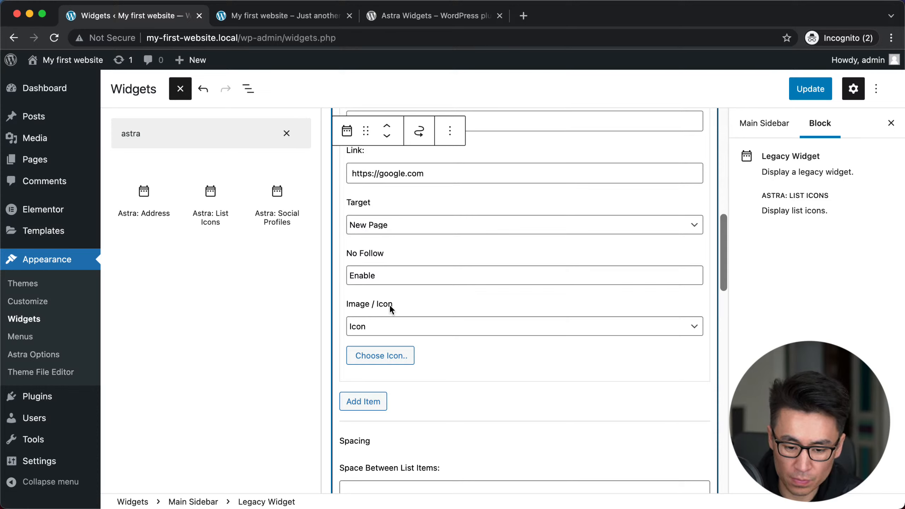
{"action": "left_click", "coordinate": [372, 331]}
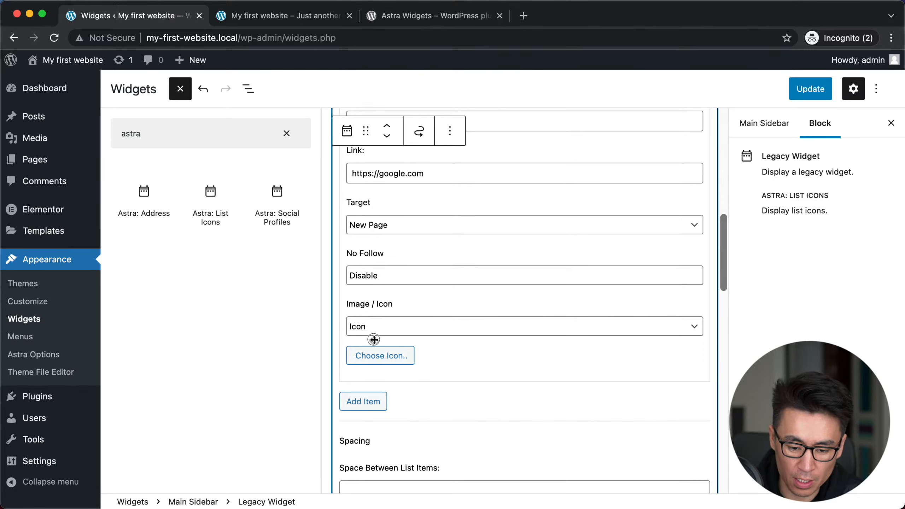
Step: Search the item icons for "goog", assign the Google "G" icon to the Test item and save the widget changes
{"action": "left_click", "coordinate": [397, 355]}
{"action": "scroll", "coordinate": [456, 378], "scroll_direction": "down", "scroll_amount": 5}
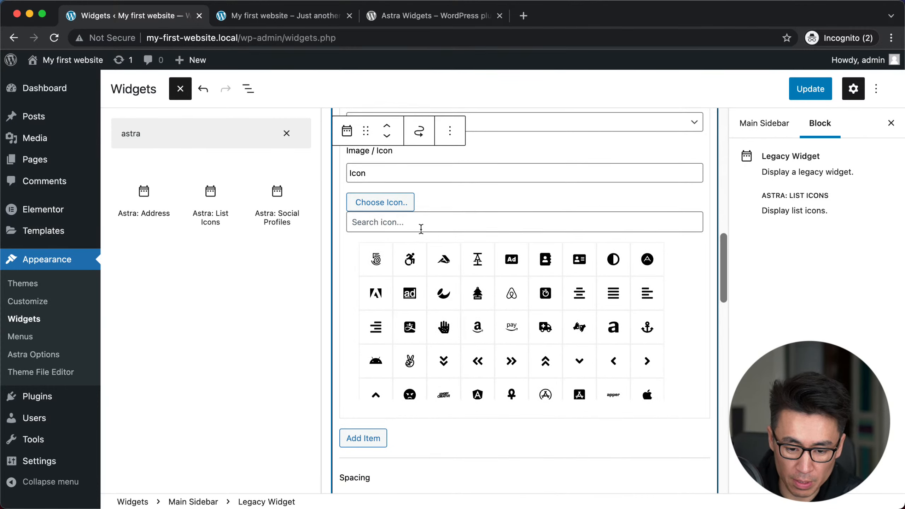
{"action": "left_click", "coordinate": [420, 229]}
{"action": "type", "text": "goog"}
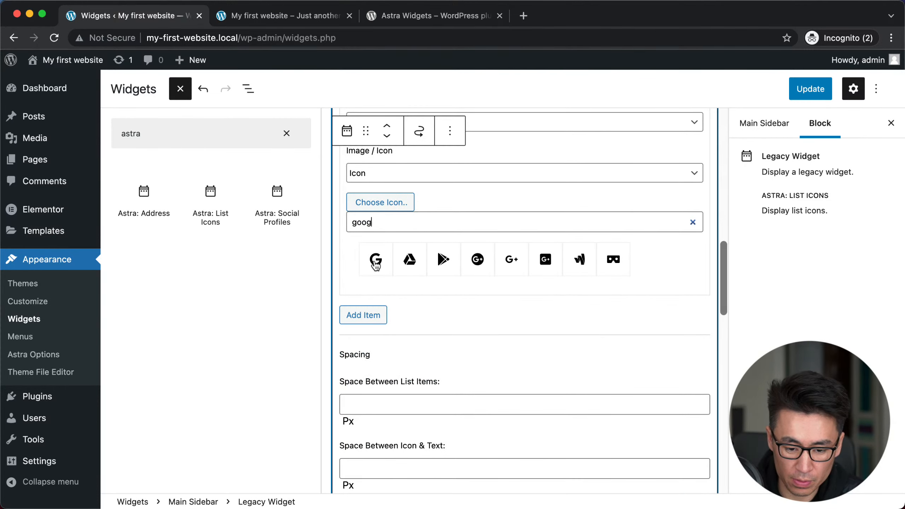
{"action": "left_click", "coordinate": [375, 264]}
{"action": "left_click", "coordinate": [388, 222]}
{"action": "type", "text": "l"}
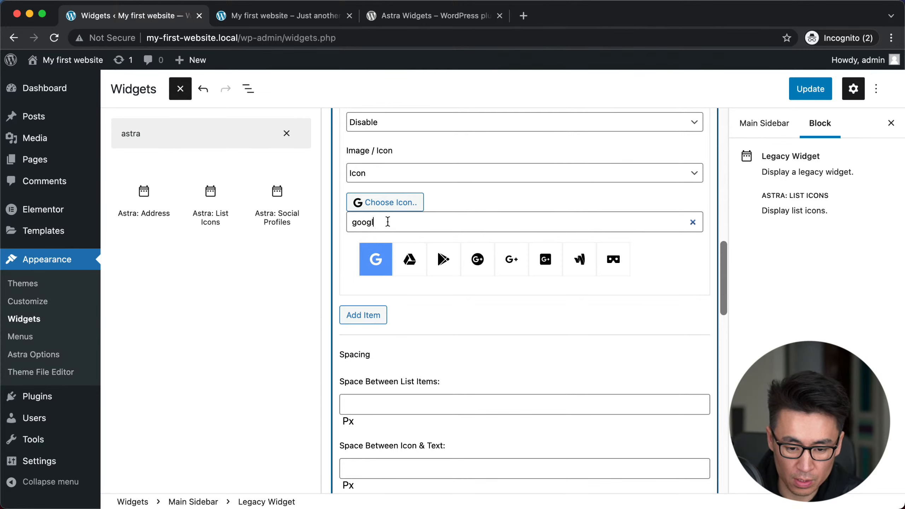
{"action": "scroll", "coordinate": [503, 262], "scroll_direction": "down", "scroll_amount": 5}
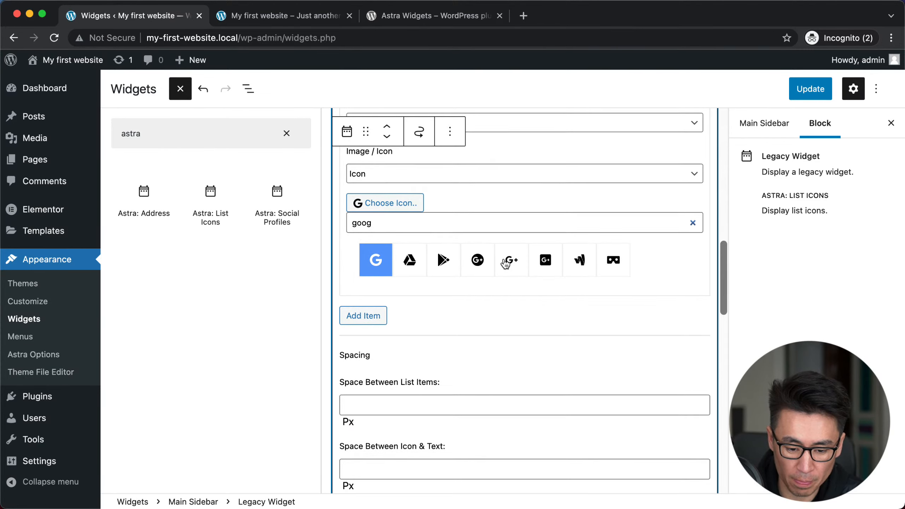
{"action": "scroll", "coordinate": [505, 264], "scroll_direction": "up", "scroll_amount": 15}
{"action": "scroll", "coordinate": [505, 264], "scroll_direction": "up", "scroll_amount": 1}
{"action": "left_click", "coordinate": [810, 89]}
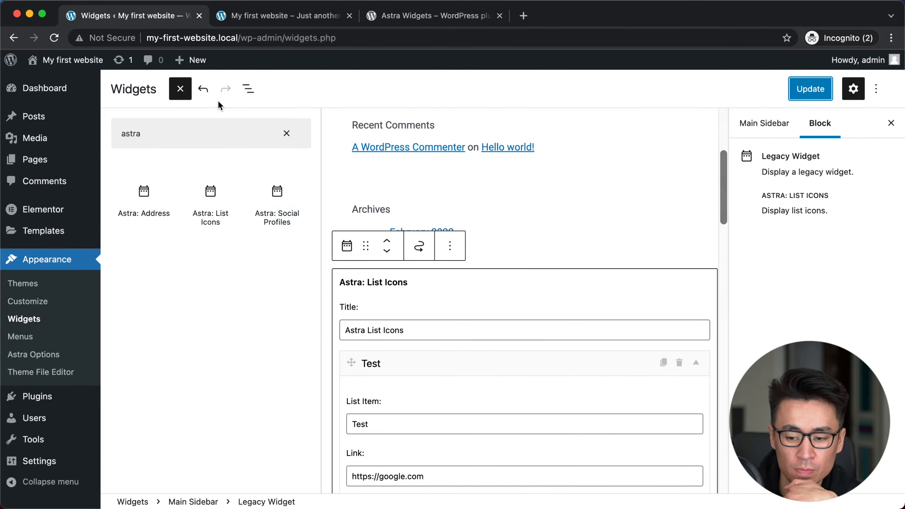
Step: Reload the live site and look for the Astra List Icons widget in the sidebar
{"action": "left_click", "coordinate": [240, 22]}
{"action": "left_click", "coordinate": [54, 37]}
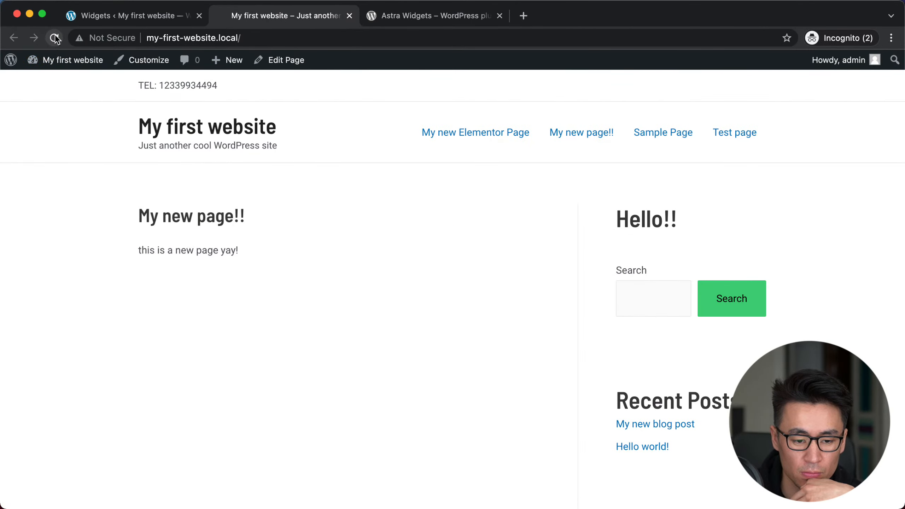
{"action": "scroll", "coordinate": [438, 278], "scroll_direction": "down", "scroll_amount": 10}
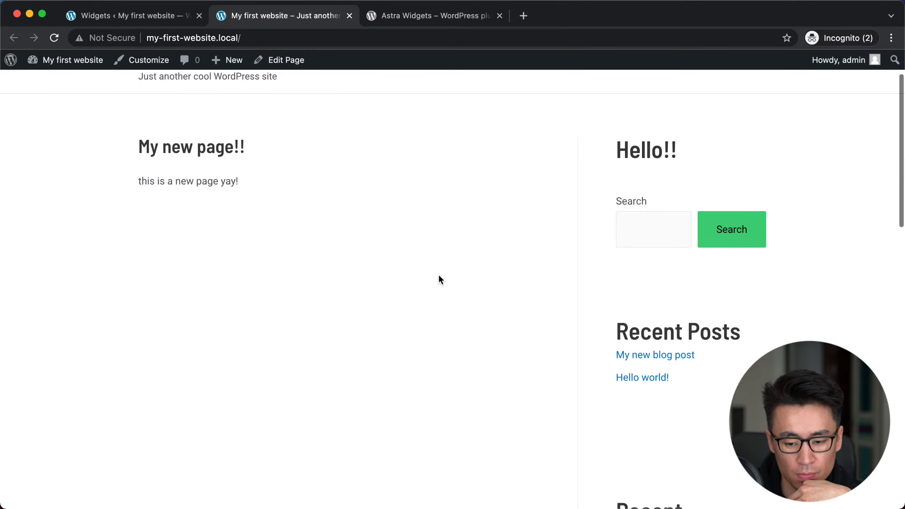
{"action": "scroll", "coordinate": [587, 274], "scroll_direction": "up", "scroll_amount": 10}
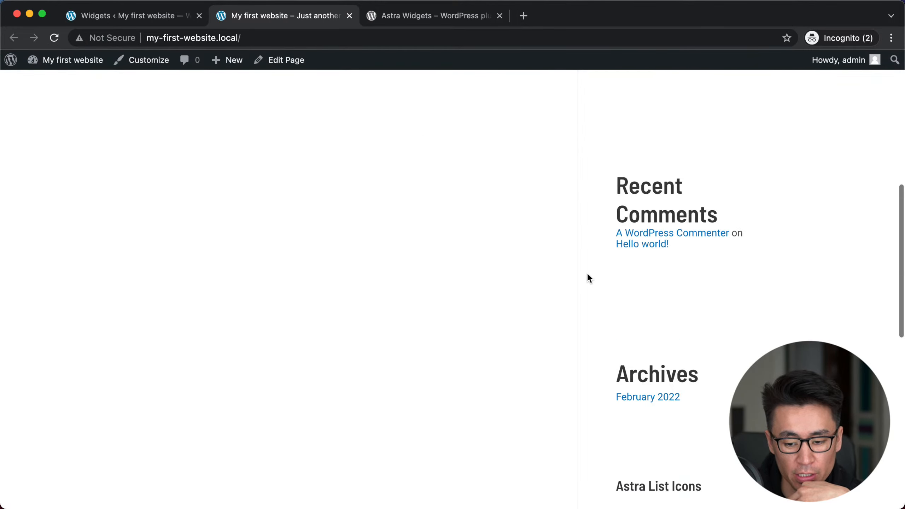
{"action": "scroll", "coordinate": [590, 274], "scroll_direction": "down", "scroll_amount": 6}
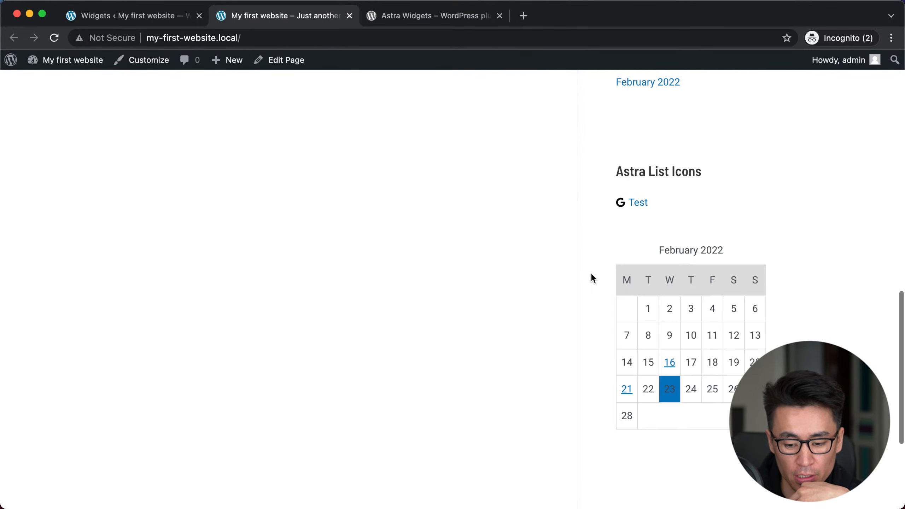
Step: Test the Google link of the Test list item on the live site and return to the widget editor
{"action": "left_click", "coordinate": [620, 202]}
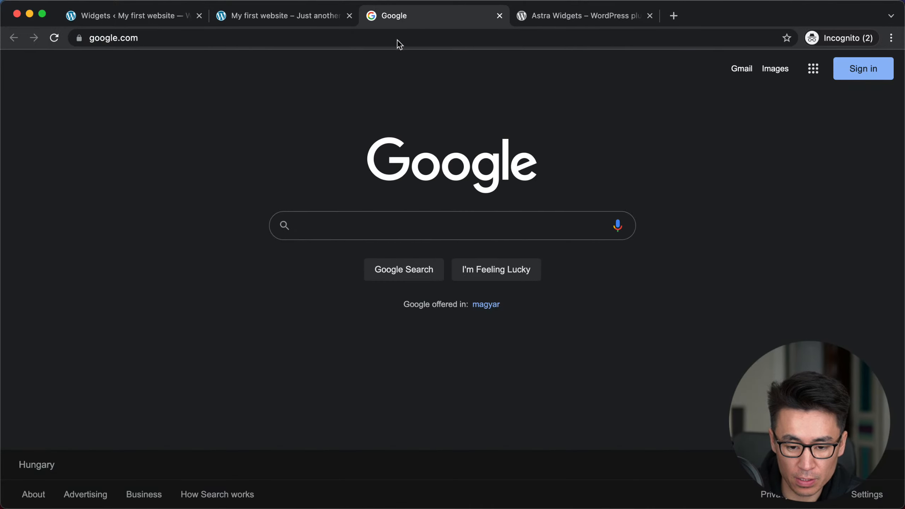
{"action": "left_click", "coordinate": [301, 16]}
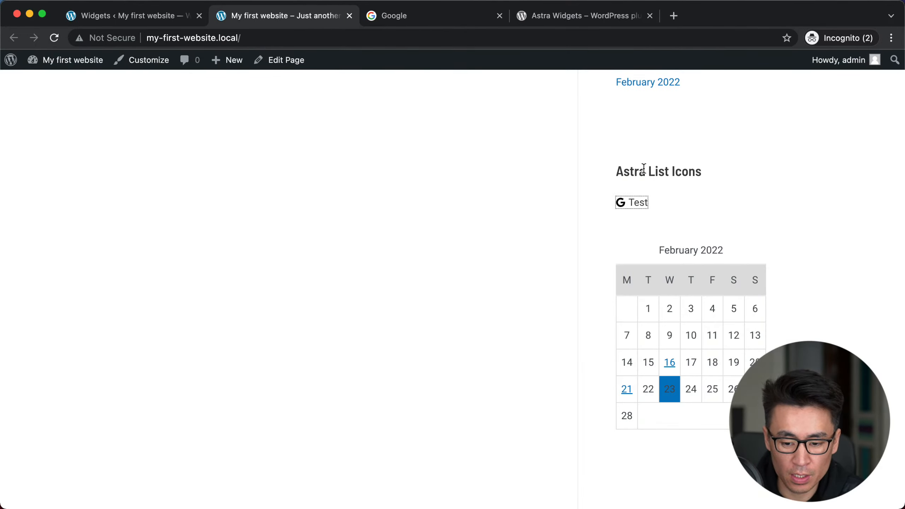
{"action": "left_click", "coordinate": [153, 15]}
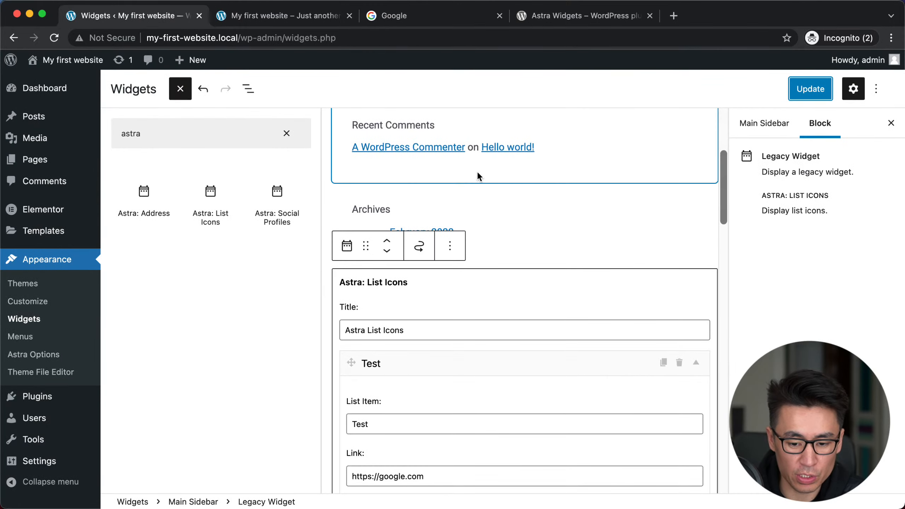
Step: Review the Astra: List Icons widget's settings, clear the "astra" block search and look over the remaining widget areas
{"action": "scroll", "coordinate": [455, 295], "scroll_direction": "down", "scroll_amount": 3}
{"action": "scroll", "coordinate": [455, 295], "scroll_direction": "up", "scroll_amount": 4}
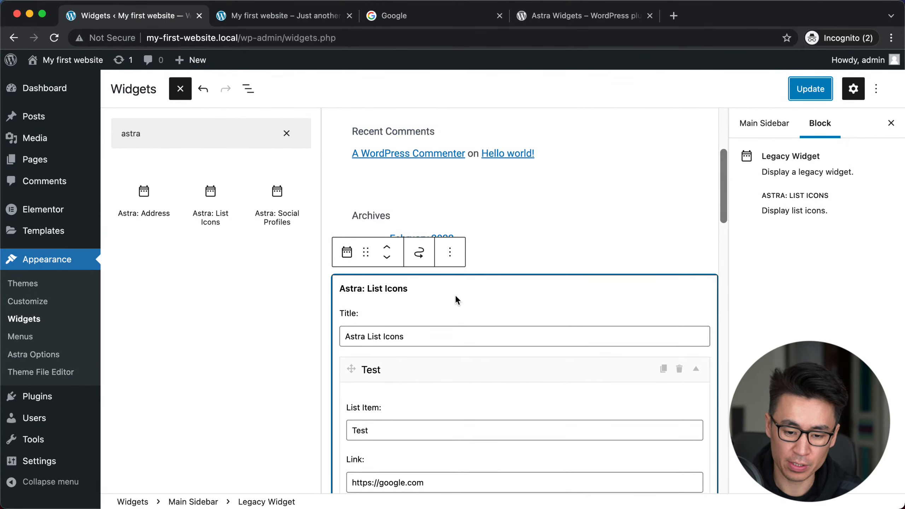
{"action": "scroll", "coordinate": [465, 295], "scroll_direction": "down", "scroll_amount": 2}
{"action": "scroll", "coordinate": [468, 326], "scroll_direction": "down", "scroll_amount": 10}
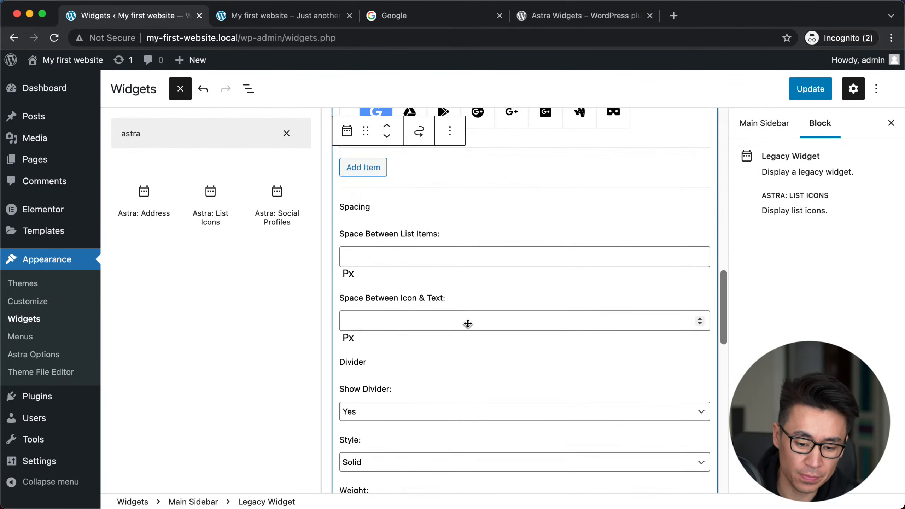
{"action": "scroll", "coordinate": [469, 328], "scroll_direction": "up", "scroll_amount": 15}
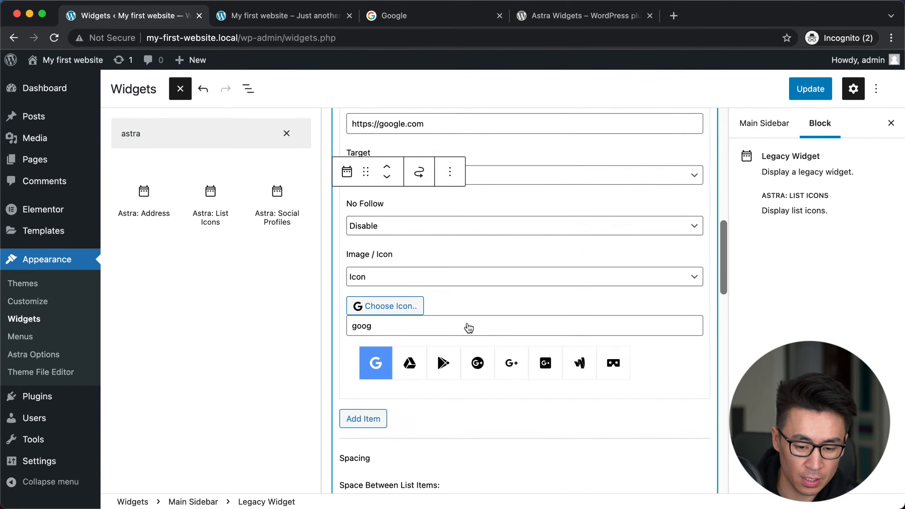
{"action": "left_click", "coordinate": [286, 133]}
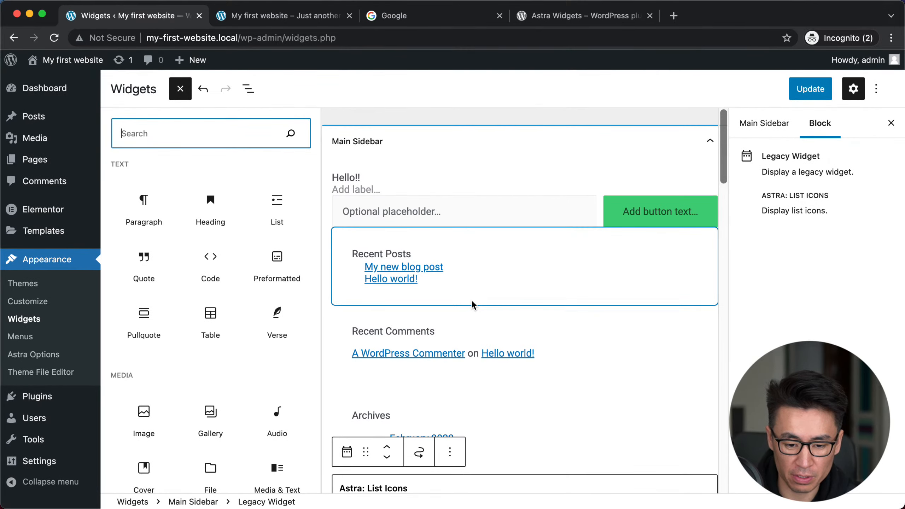
{"action": "scroll", "coordinate": [471, 299], "scroll_direction": "down", "scroll_amount": 15}
{"action": "scroll", "coordinate": [470, 301], "scroll_direction": "up", "scroll_amount": 10}
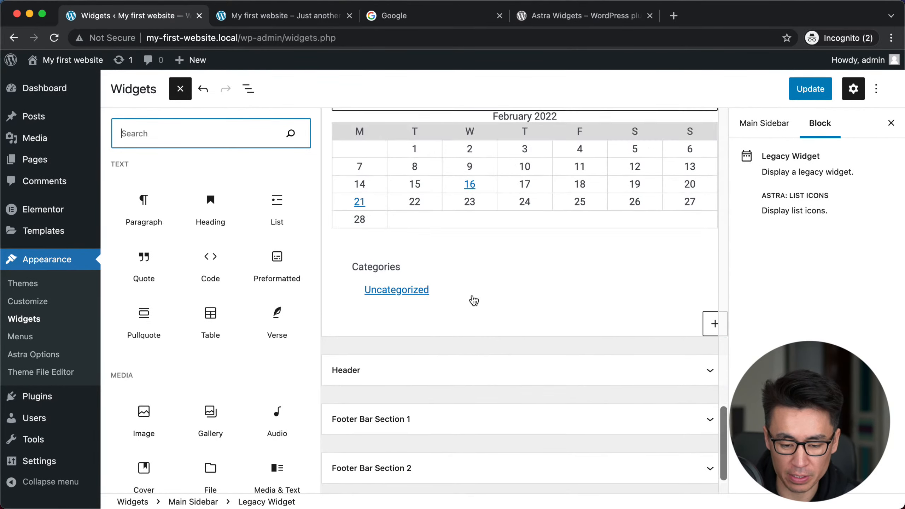
{"action": "scroll", "coordinate": [498, 414], "scroll_direction": "down", "scroll_amount": 10}
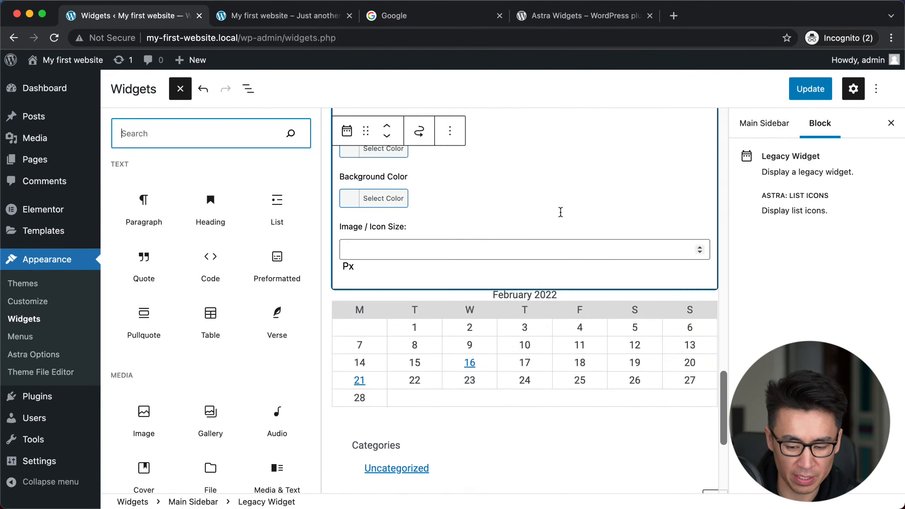
{"action": "scroll", "coordinate": [510, 380], "scroll_direction": "down", "scroll_amount": 2}
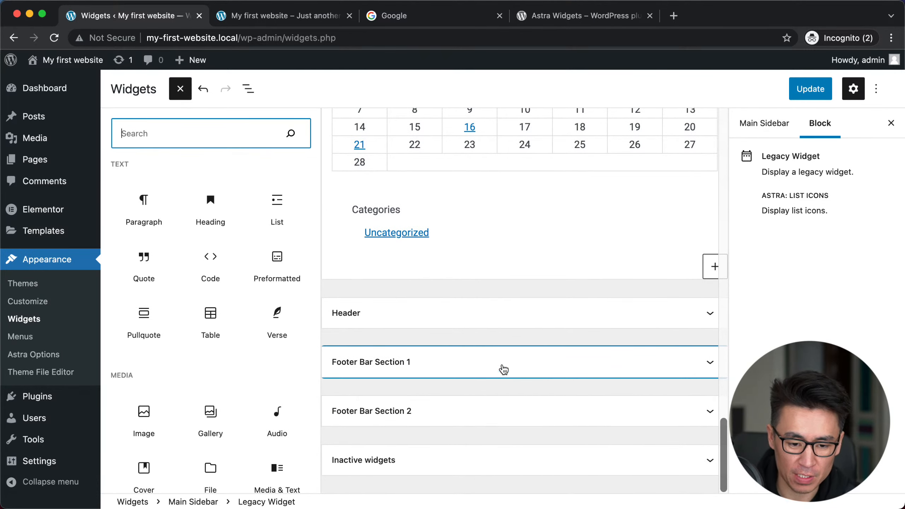
Step: Close the block library and collapse the Main Sidebar widget area
{"action": "left_click", "coordinate": [181, 89]}
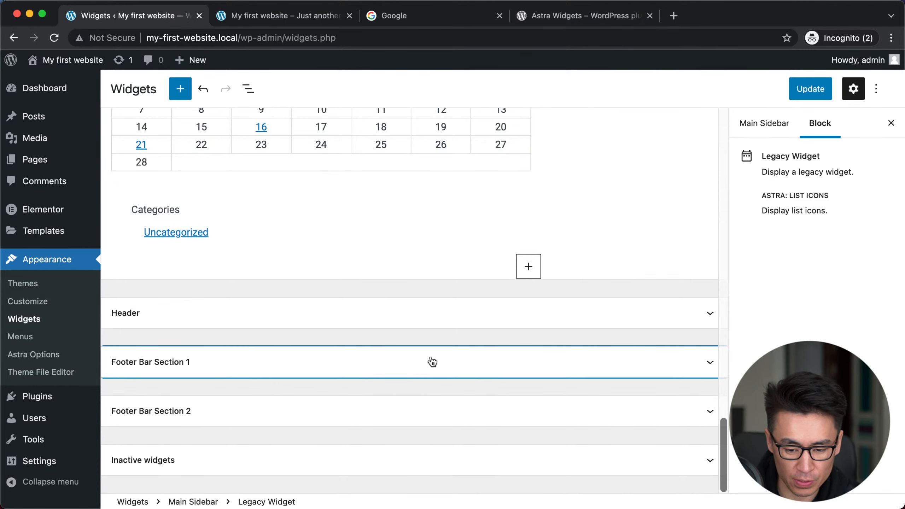
{"action": "scroll", "coordinate": [431, 358], "scroll_direction": "up", "scroll_amount": 15}
{"action": "scroll", "coordinate": [430, 355], "scroll_direction": "up", "scroll_amount": 3}
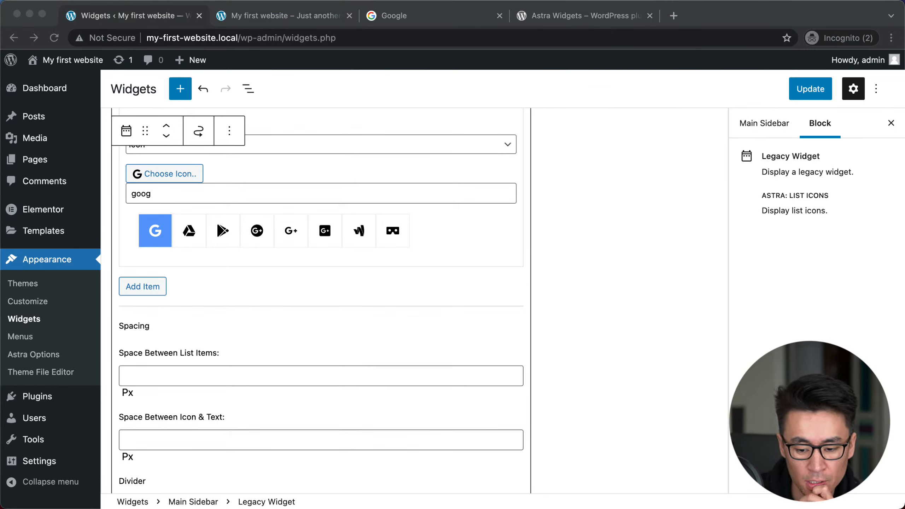
{"action": "left_click", "coordinate": [588, 454]}
{"action": "left_click", "coordinate": [607, 272]}
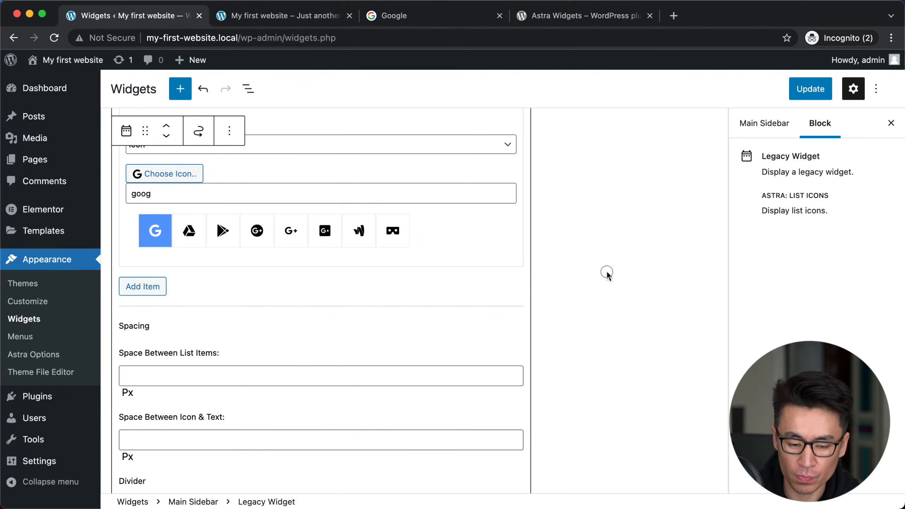
{"action": "scroll", "coordinate": [606, 271], "scroll_direction": "up", "scroll_amount": 15}
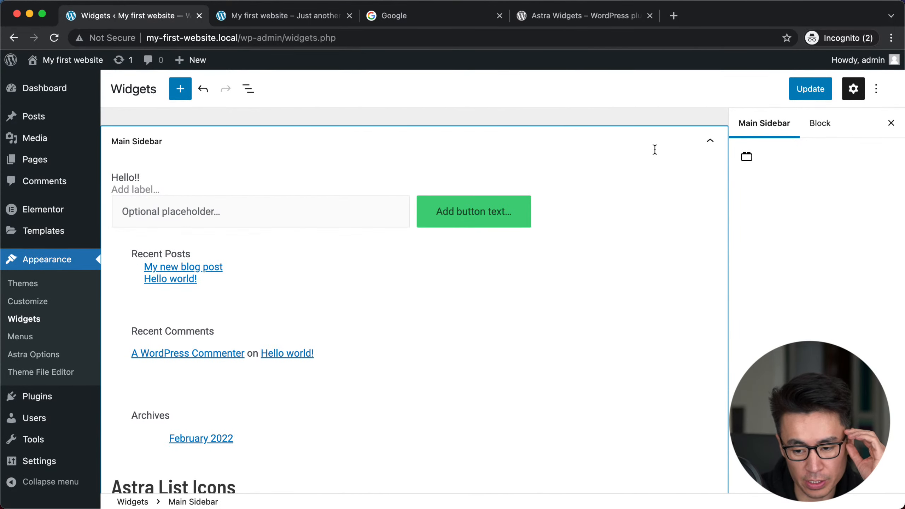
{"action": "left_click", "coordinate": [711, 142]}
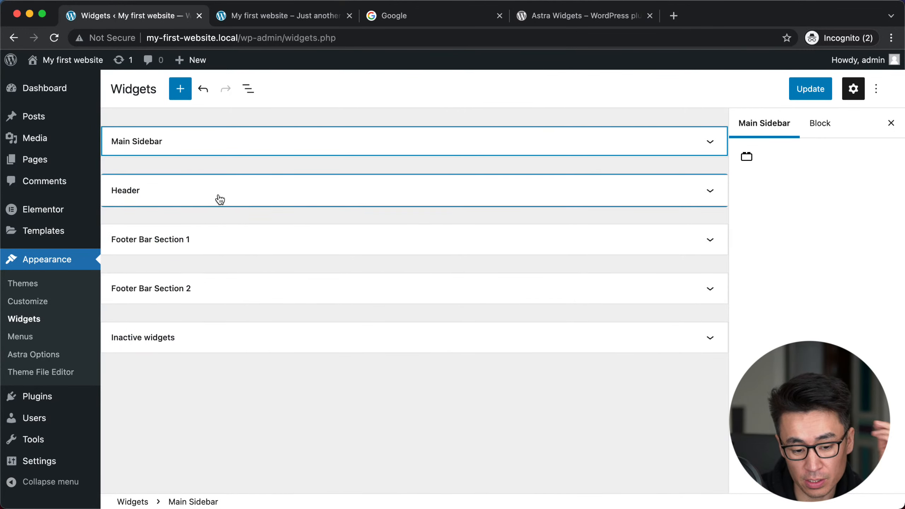
Step: Add a Heading block reading "Hello World!!" to the Header widget area and save the widget changes
{"action": "left_click", "coordinate": [709, 190]}
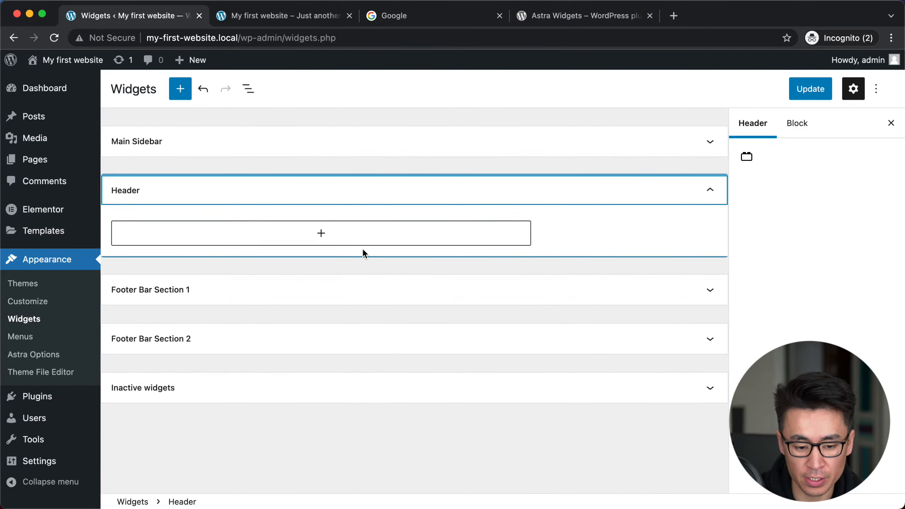
{"action": "left_click", "coordinate": [309, 237]}
{"action": "left_click", "coordinate": [392, 342]}
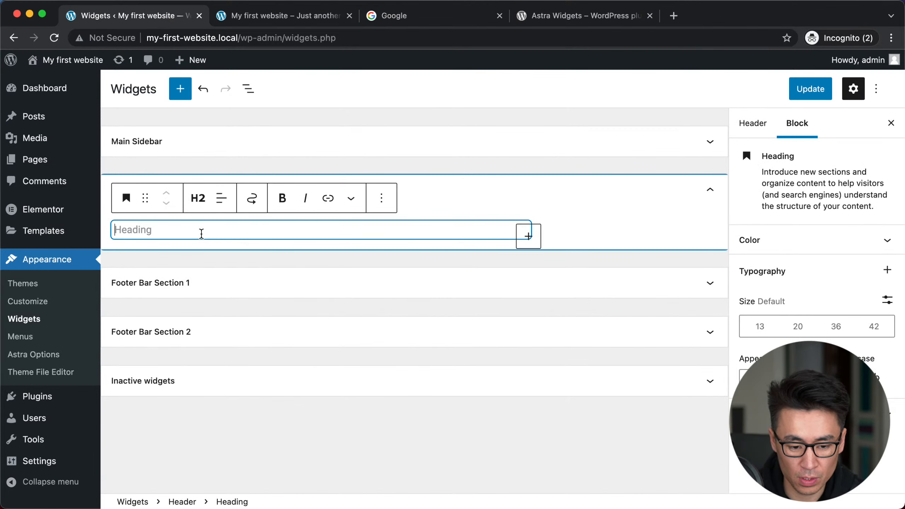
{"action": "type", "text": "Hello World"}
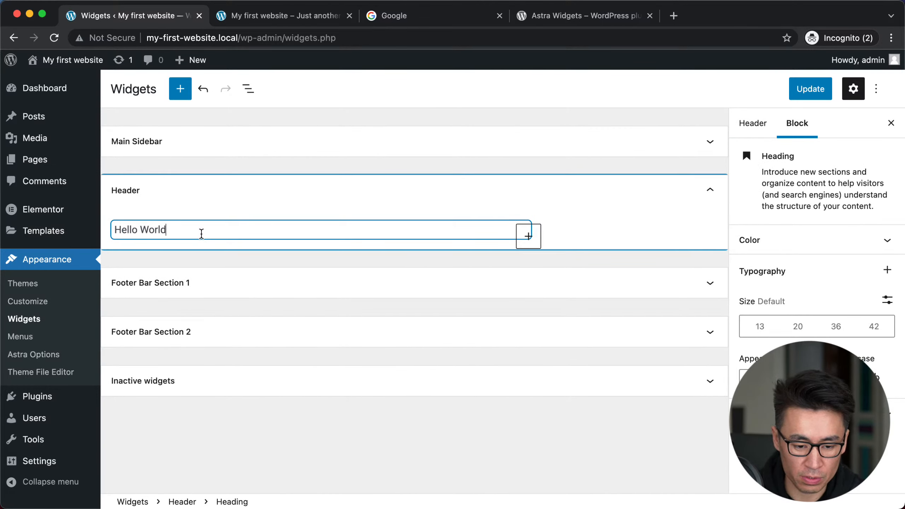
{"action": "type", "text": "!!"}
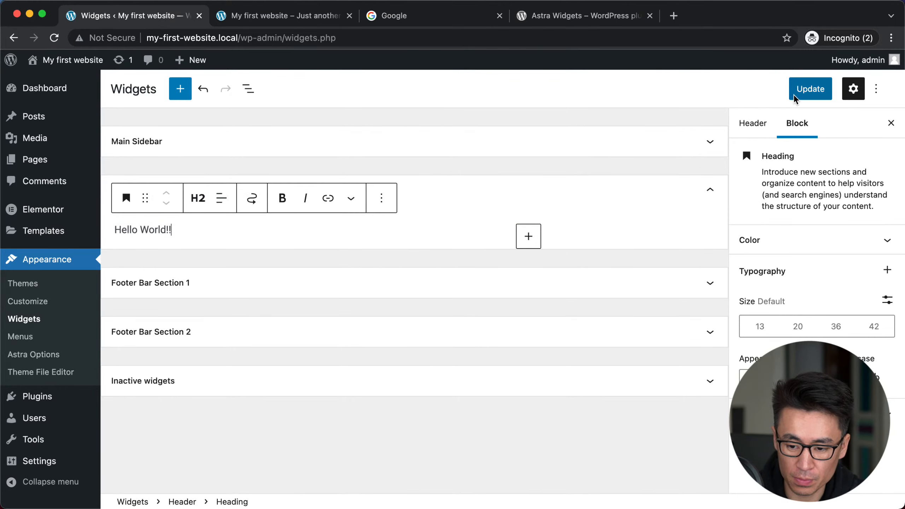
{"action": "left_click", "coordinate": [794, 93]}
Step: Reload the live site, look for the "Hello World!!" heading across the page and return to the widget editor
{"action": "left_click", "coordinate": [278, 17]}
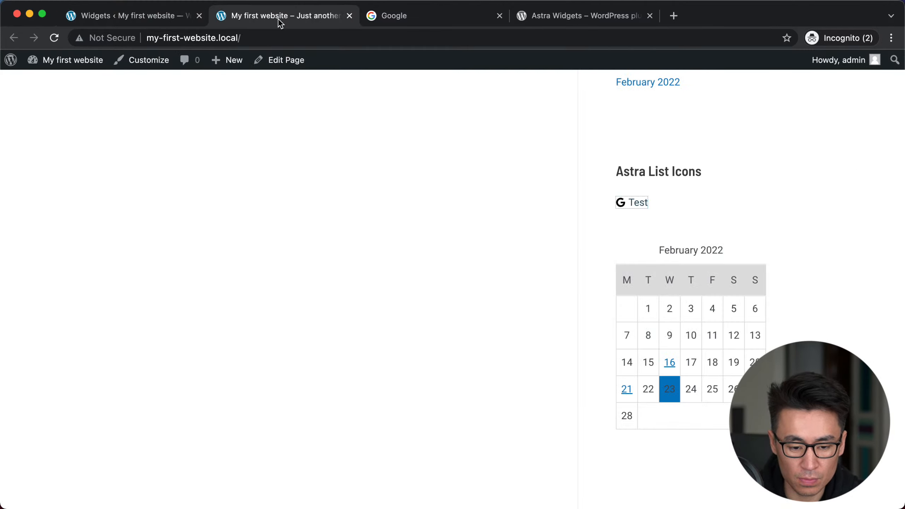
{"action": "left_click", "coordinate": [54, 37]}
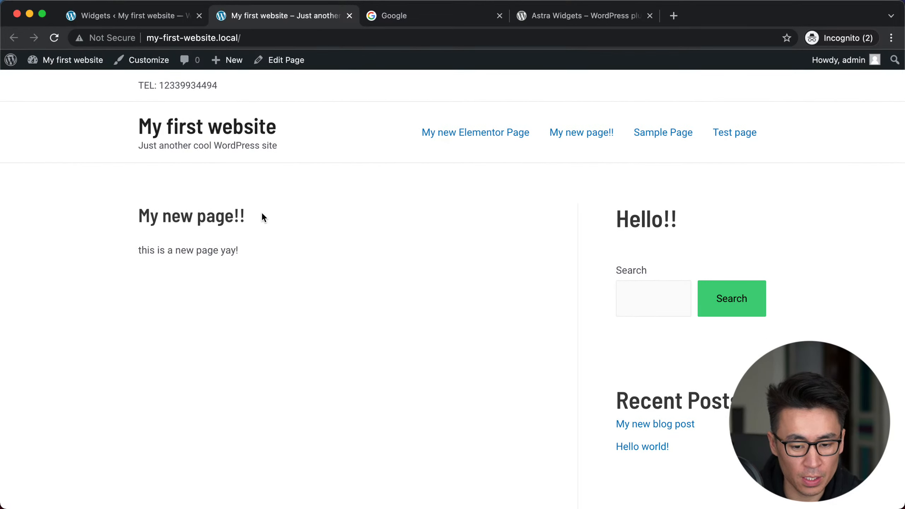
{"action": "key", "text": "super+r"}
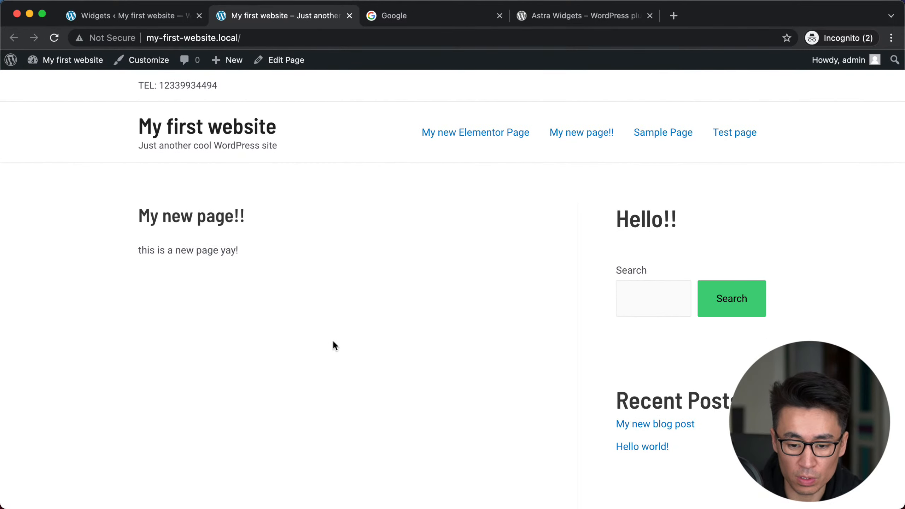
{"action": "scroll", "coordinate": [333, 345], "scroll_direction": "down", "scroll_amount": 15}
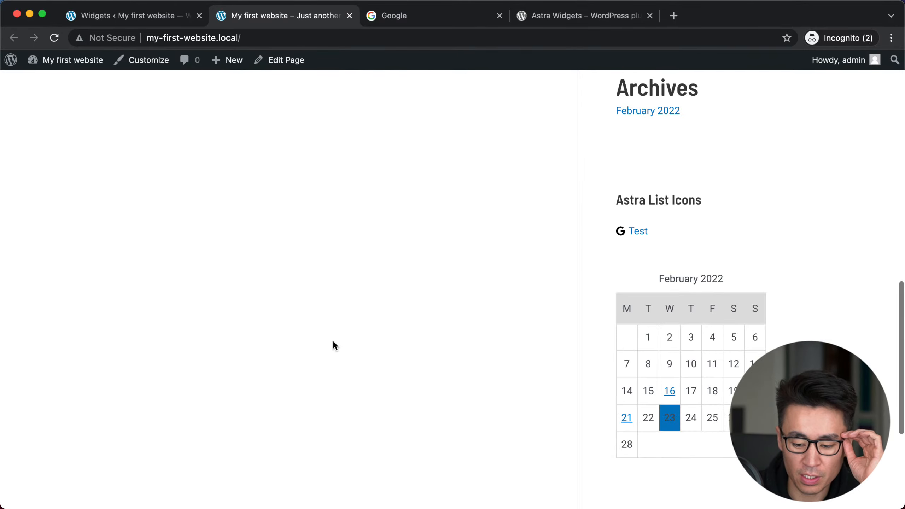
{"action": "scroll", "coordinate": [334, 343], "scroll_direction": "down", "scroll_amount": 5}
{"action": "scroll", "coordinate": [334, 343], "scroll_direction": "up", "scroll_amount": 20}
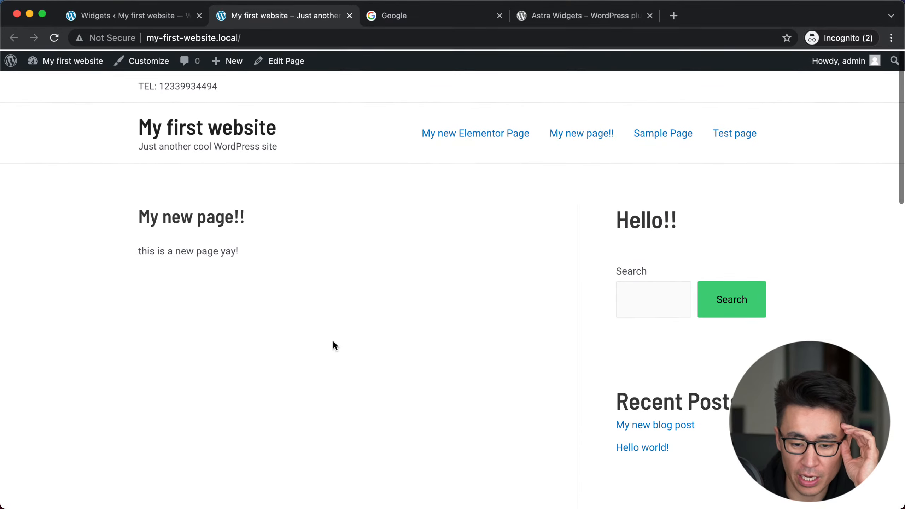
{"action": "left_click", "coordinate": [128, 18]}
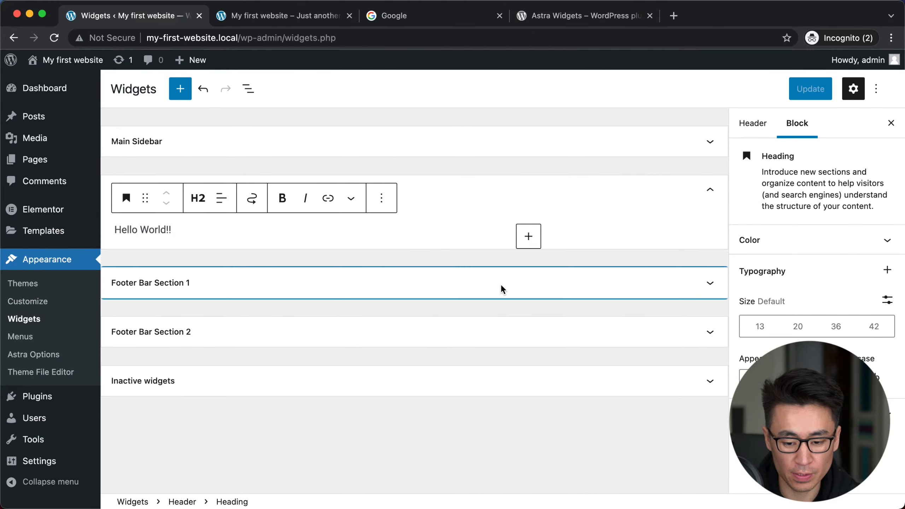
Step: Add a Heading block reading "Hello Footer!" to Footer Bar Section 1 and save the widget changes
{"action": "left_click", "coordinate": [698, 285]}
{"action": "left_click", "coordinate": [238, 327]}
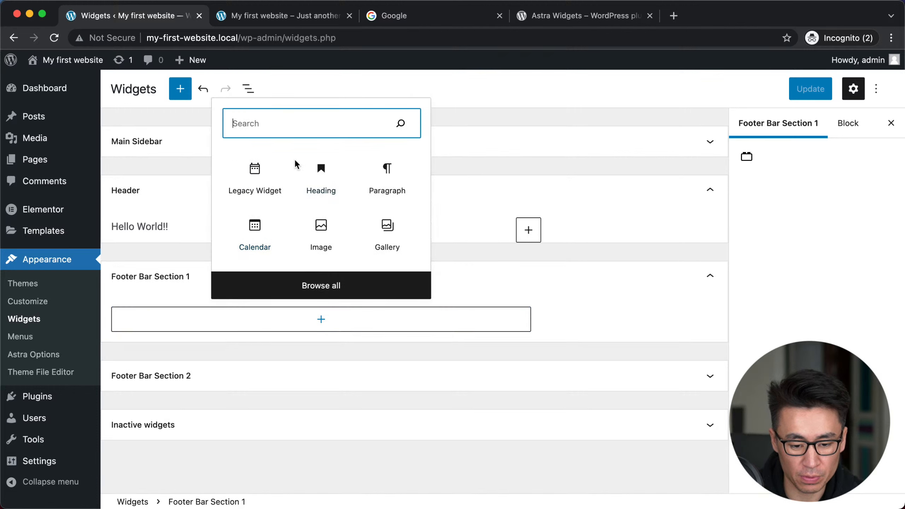
{"action": "left_click", "coordinate": [327, 180]}
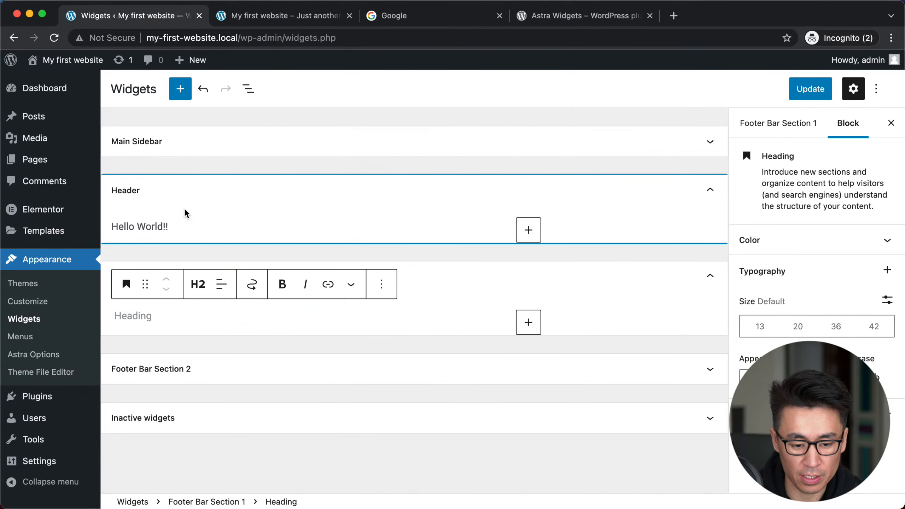
{"action": "type", "text": "Hello F"}
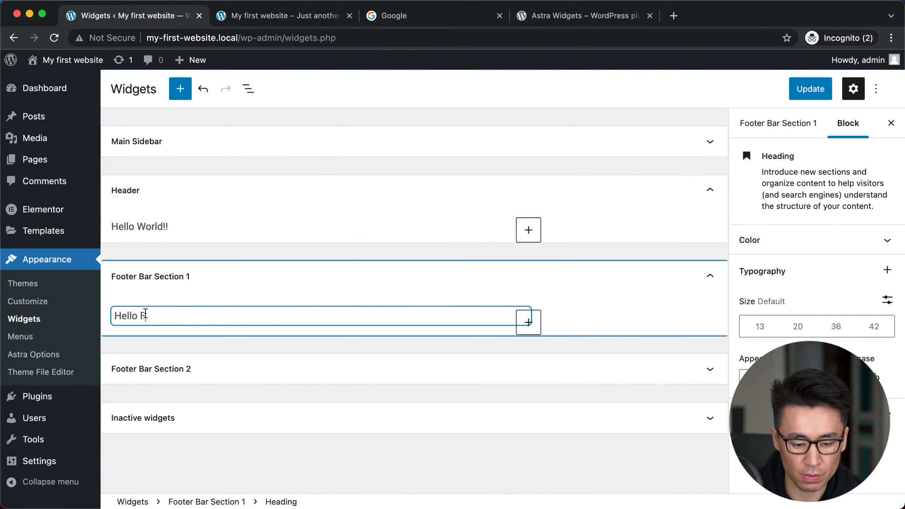
{"action": "type", "text": "ooter!"}
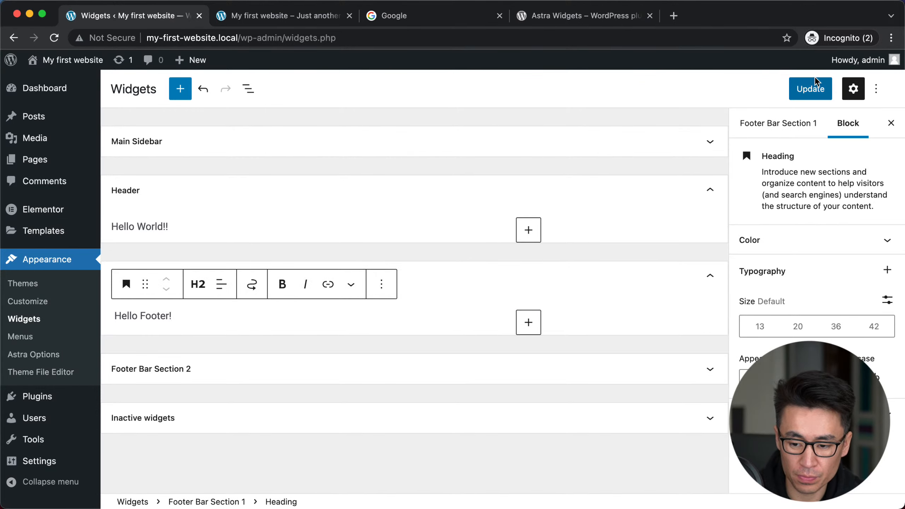
{"action": "left_click", "coordinate": [809, 90]}
Step: Reload the live site, check the page down to its footer for the "Hello Footer!" heading and return to the widget editor
{"action": "left_click", "coordinate": [285, 12]}
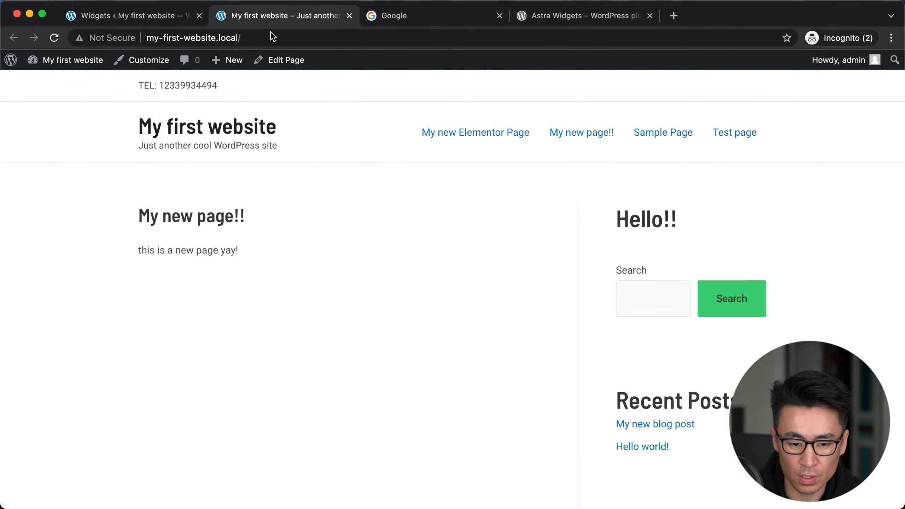
{"action": "key", "text": "super+r"}
{"action": "scroll", "coordinate": [285, 321], "scroll_direction": "down", "scroll_amount": 2}
{"action": "scroll", "coordinate": [284, 358], "scroll_direction": "down", "scroll_amount": 10}
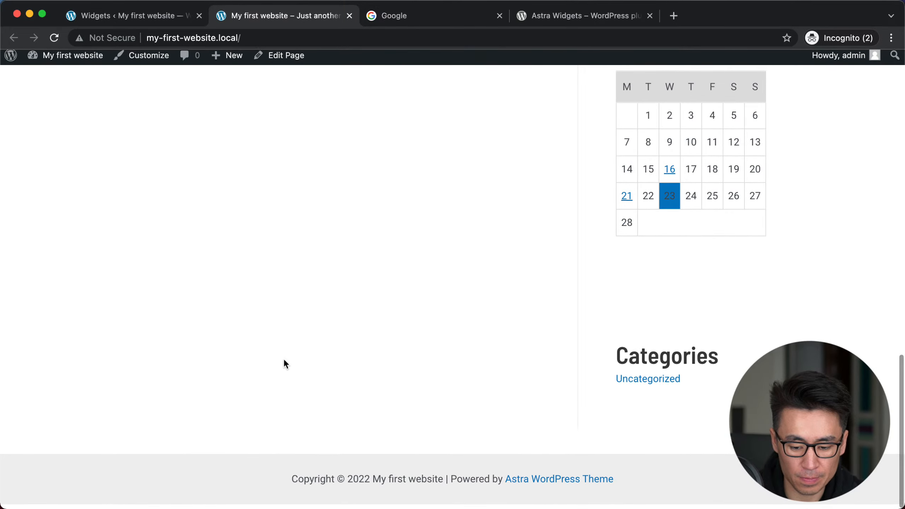
{"action": "scroll", "coordinate": [509, 356], "scroll_direction": "up", "scroll_amount": 4}
{"action": "scroll", "coordinate": [517, 373], "scroll_direction": "up", "scroll_amount": 10}
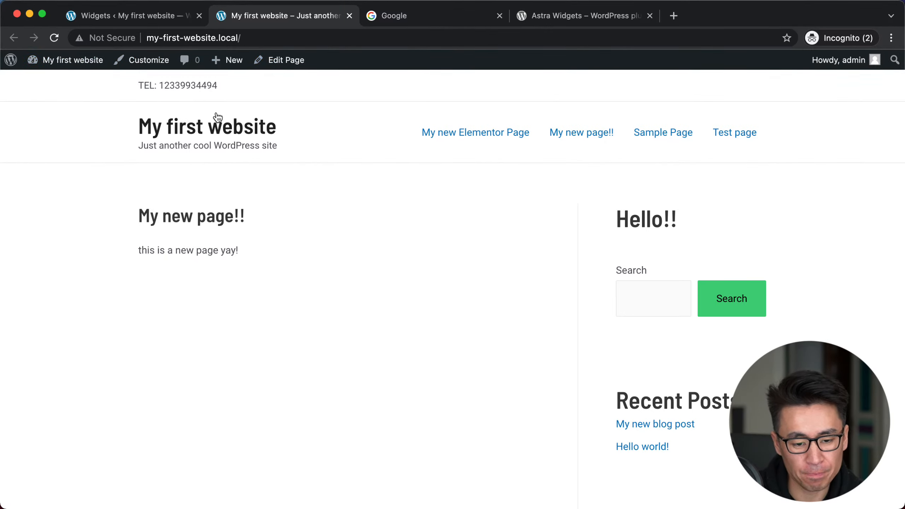
{"action": "left_click", "coordinate": [146, 17]}
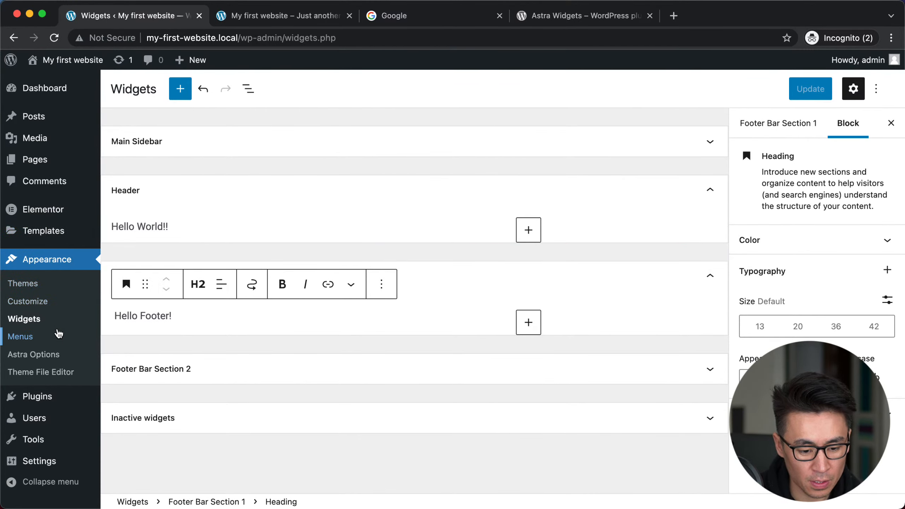
Step: Find the Classic Widgets plugin among the featured plugins available to add and install it
{"action": "left_click", "coordinate": [50, 396]}
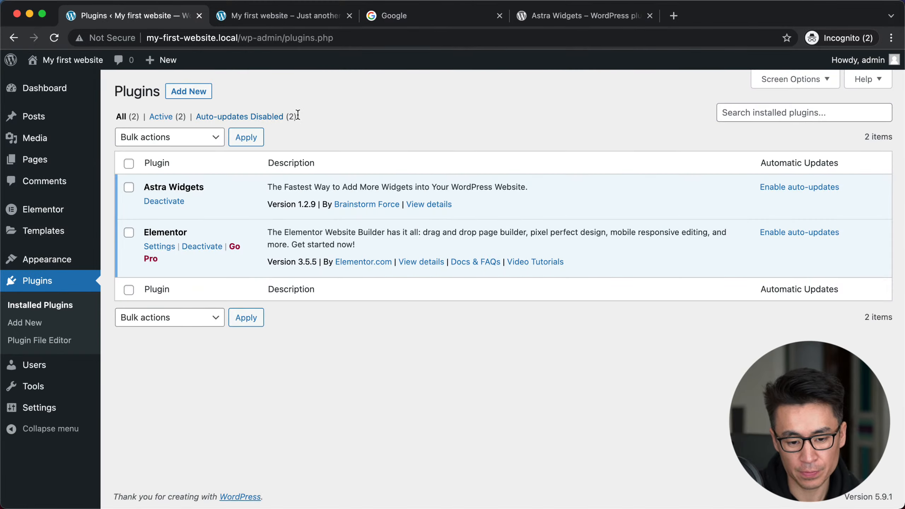
{"action": "left_click", "coordinate": [206, 93]}
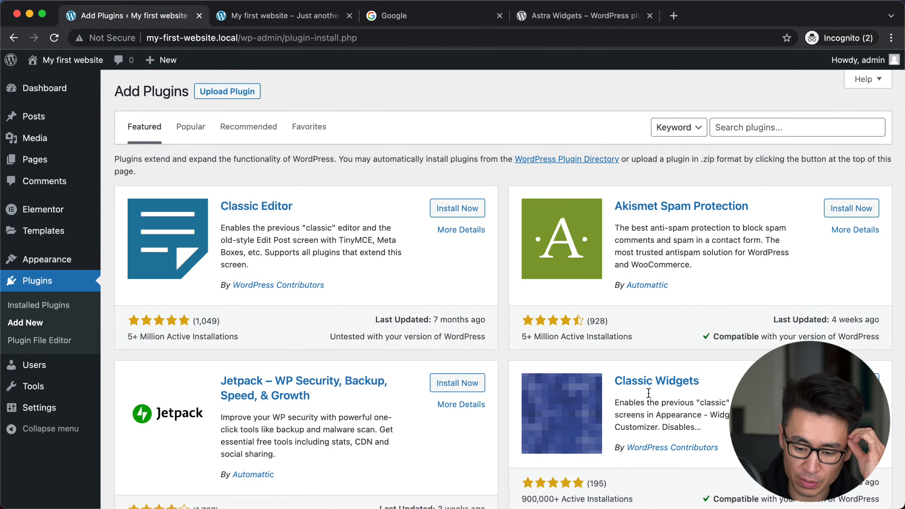
{"action": "scroll", "coordinate": [645, 408], "scroll_direction": "down", "scroll_amount": 3}
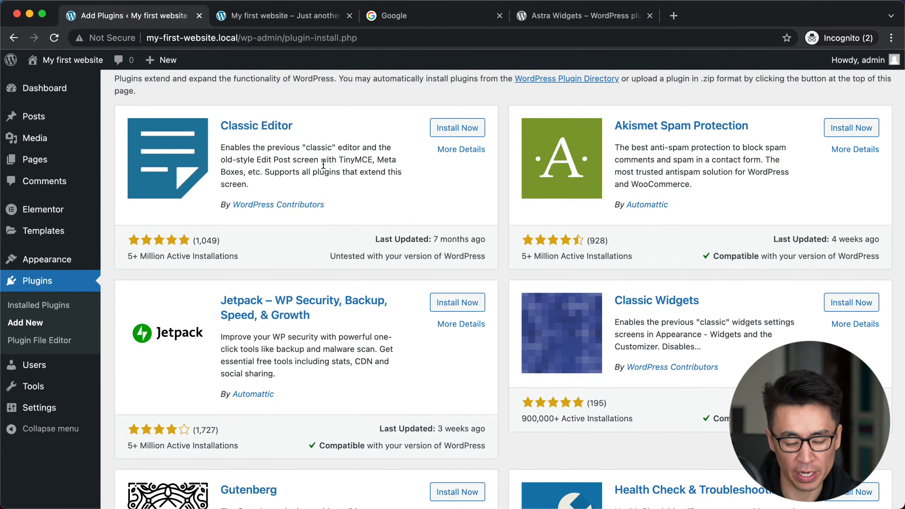
{"action": "scroll", "coordinate": [649, 279], "scroll_direction": "down", "scroll_amount": 1}
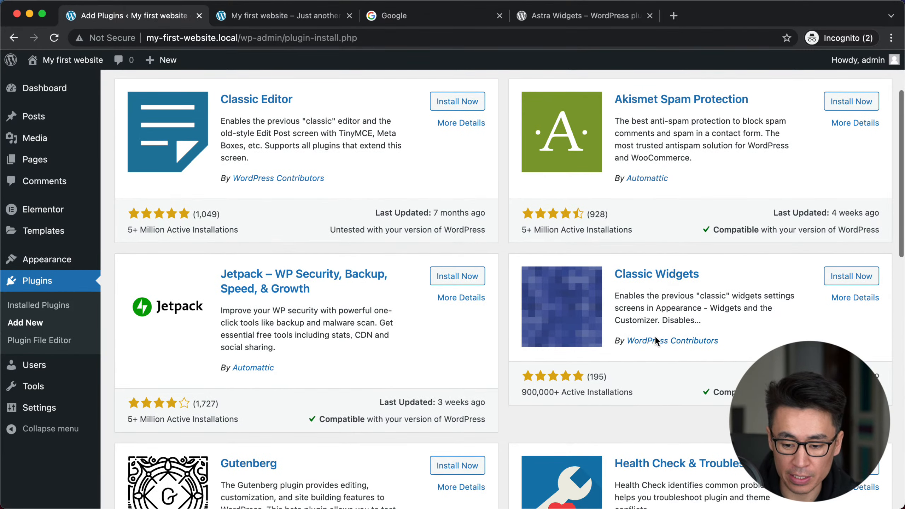
{"action": "left_click", "coordinate": [836, 275]}
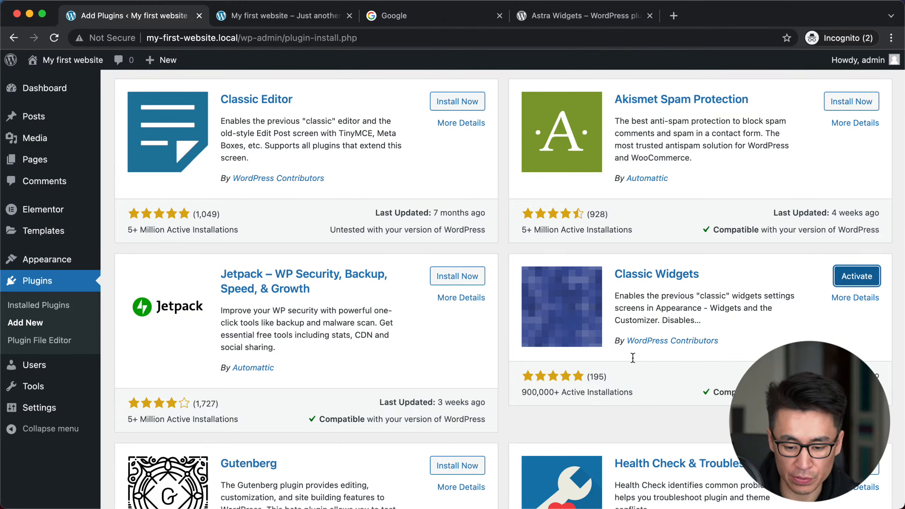
Step: Activate the Classic Widgets plugin and open the widget management screen
{"action": "left_click", "coordinate": [852, 277]}
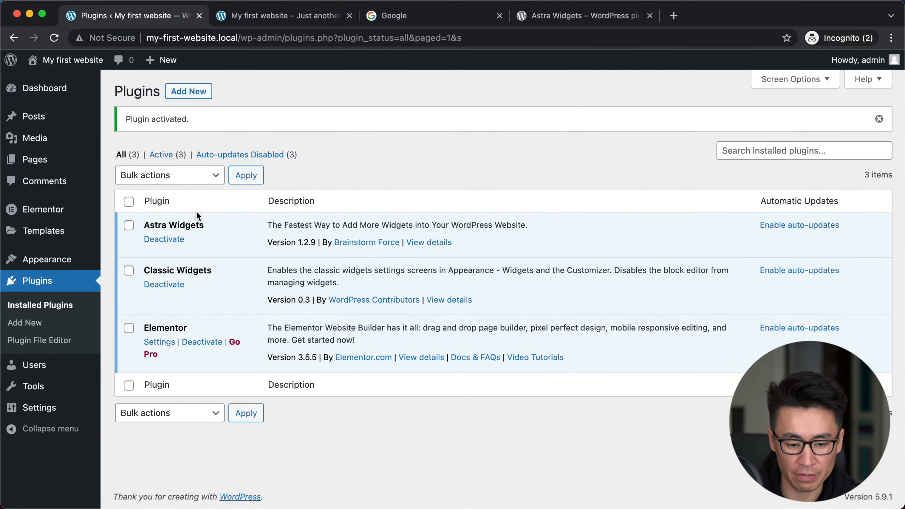
{"action": "mouse_move", "coordinate": [45, 260]}
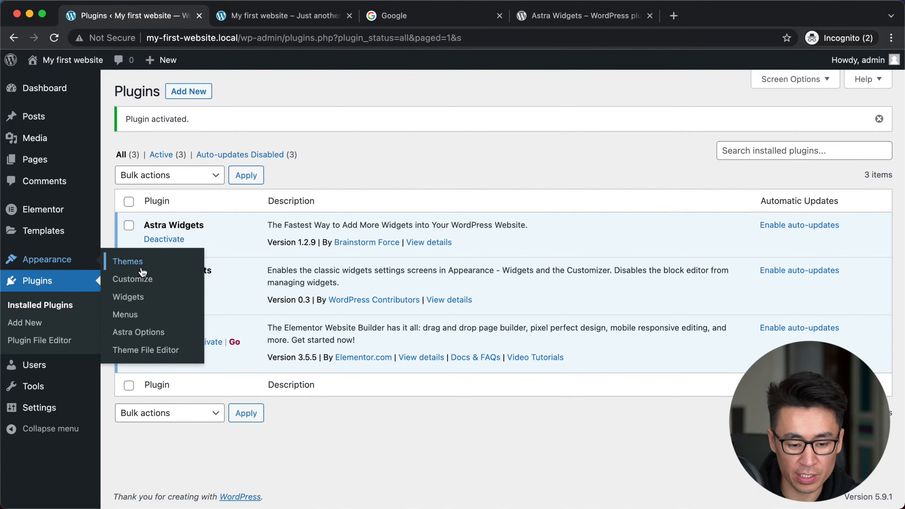
{"action": "left_click", "coordinate": [128, 297]}
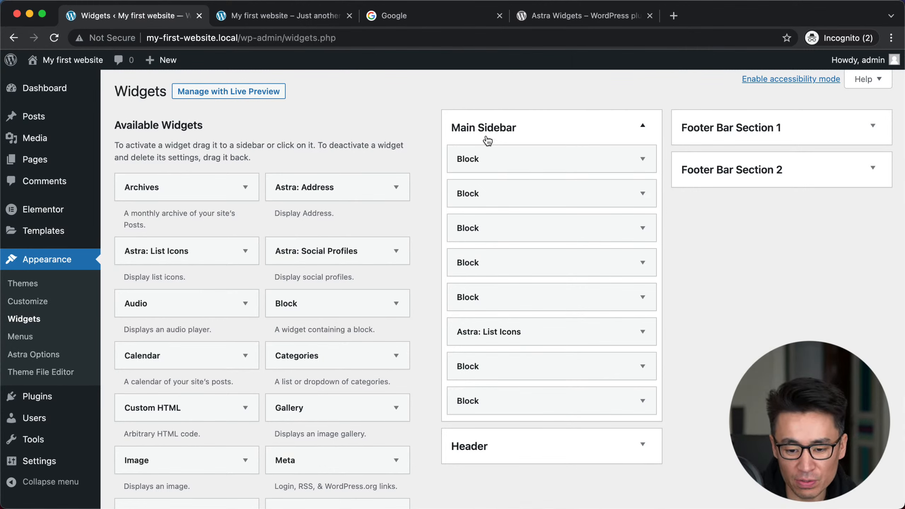
Step: Examine the title, item, spacing and divider settings of the Astra: List Icons widget in Main Sidebar, and collapse it
{"action": "left_click", "coordinate": [643, 330]}
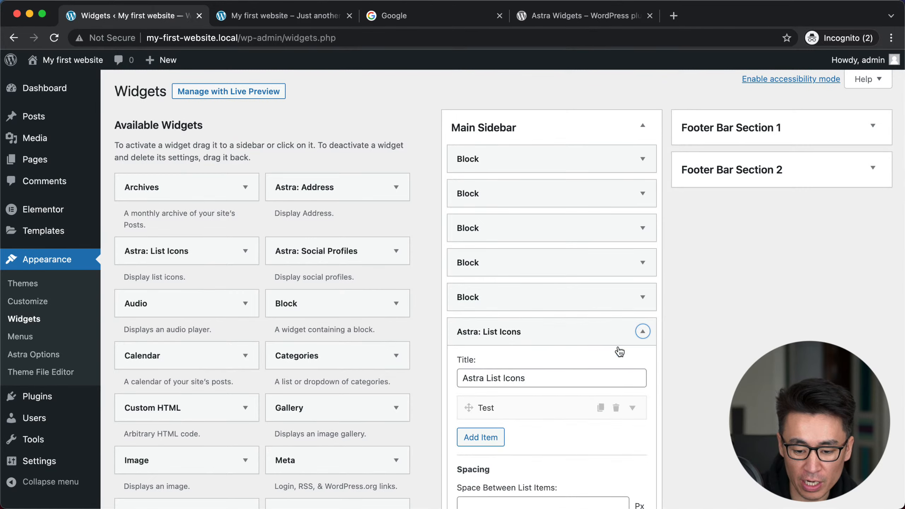
{"action": "scroll", "coordinate": [571, 321], "scroll_direction": "down", "scroll_amount": 3}
{"action": "scroll", "coordinate": [538, 351], "scroll_direction": "down", "scroll_amount": 5}
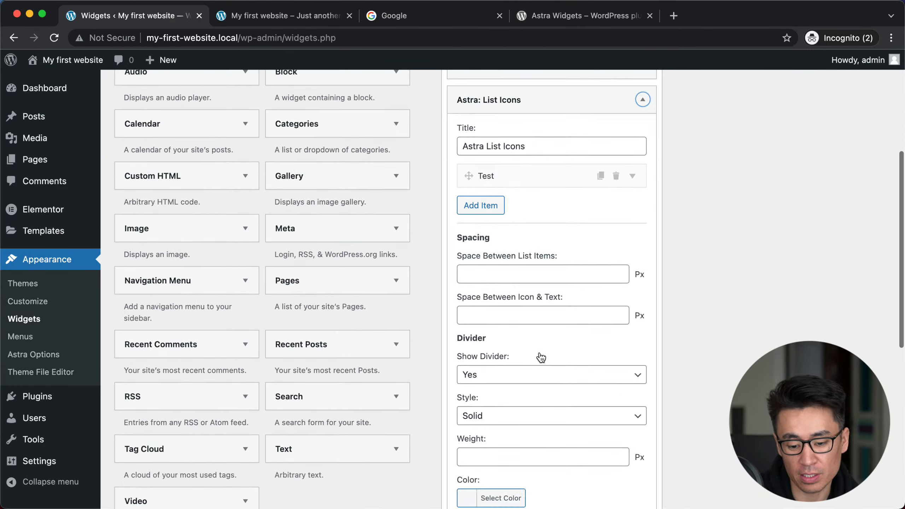
{"action": "scroll", "coordinate": [538, 356], "scroll_direction": "up", "scroll_amount": 2}
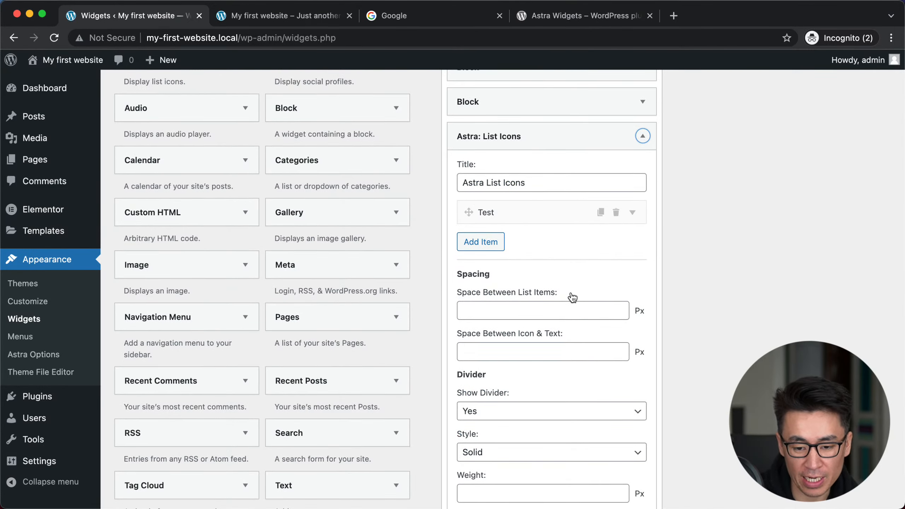
{"action": "scroll", "coordinate": [572, 297], "scroll_direction": "up", "scroll_amount": 6}
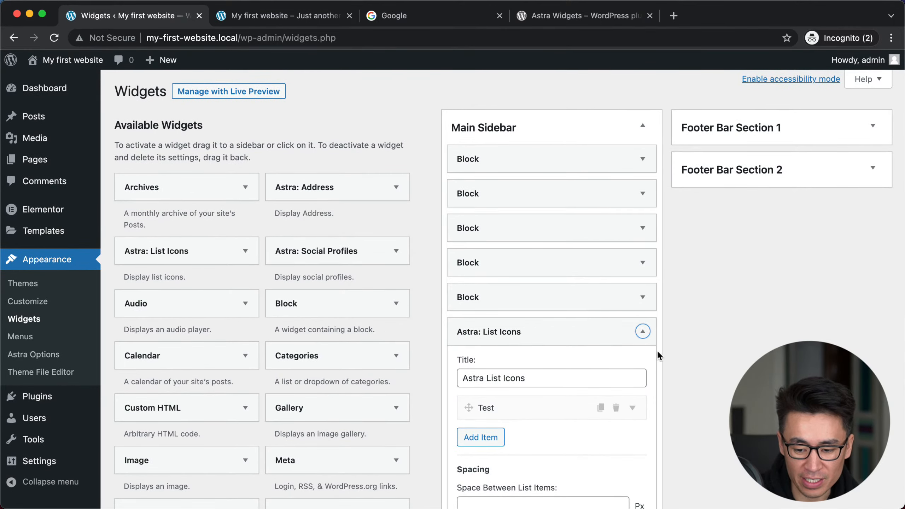
{"action": "left_click", "coordinate": [643, 331]}
Step: Look through the classic list of available widgets down to the Inactive Widgets area
{"action": "scroll", "coordinate": [429, 415], "scroll_direction": "down", "scroll_amount": 20}
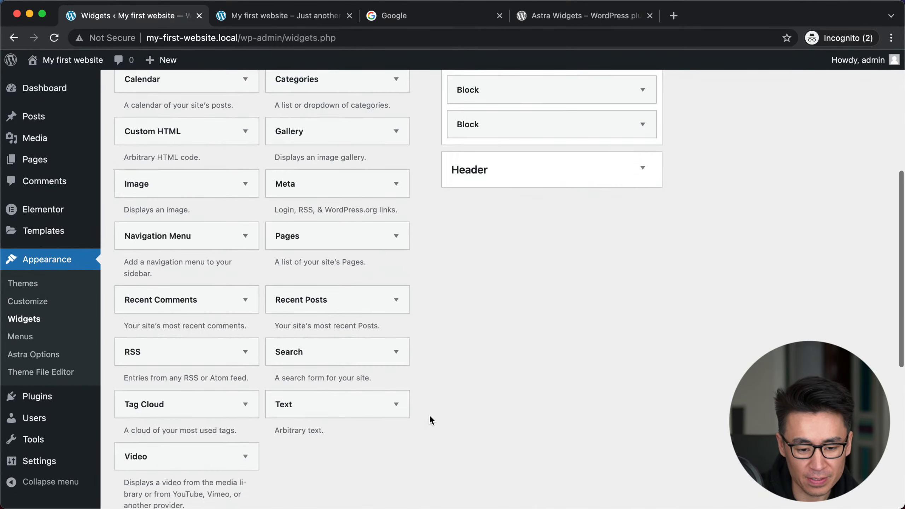
{"action": "scroll", "coordinate": [216, 411], "scroll_direction": "up", "scroll_amount": 16}
{"action": "scroll", "coordinate": [268, 389], "scroll_direction": "down", "scroll_amount": 12}
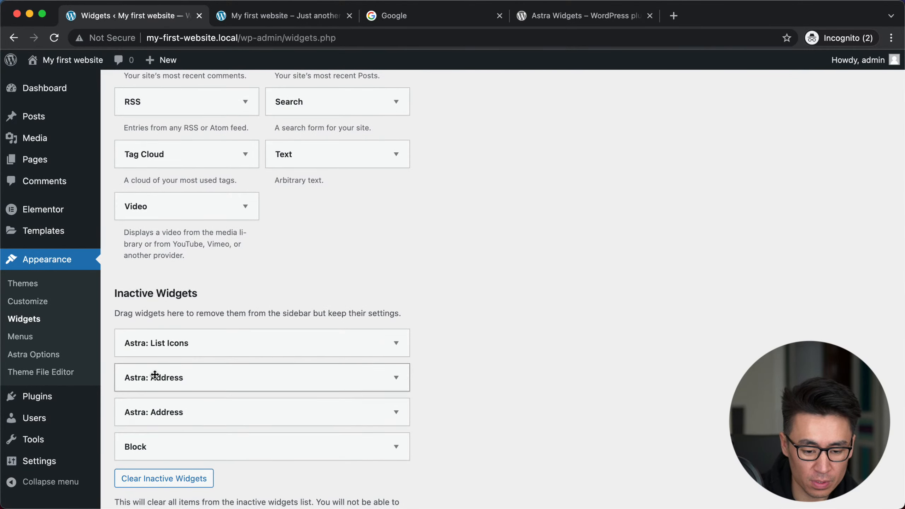
Step: Add an Image widget to Main Sidebar, check the media library for images without choosing one, and collapse the widget
{"action": "scroll", "coordinate": [214, 330], "scroll_direction": "up", "scroll_amount": 10}
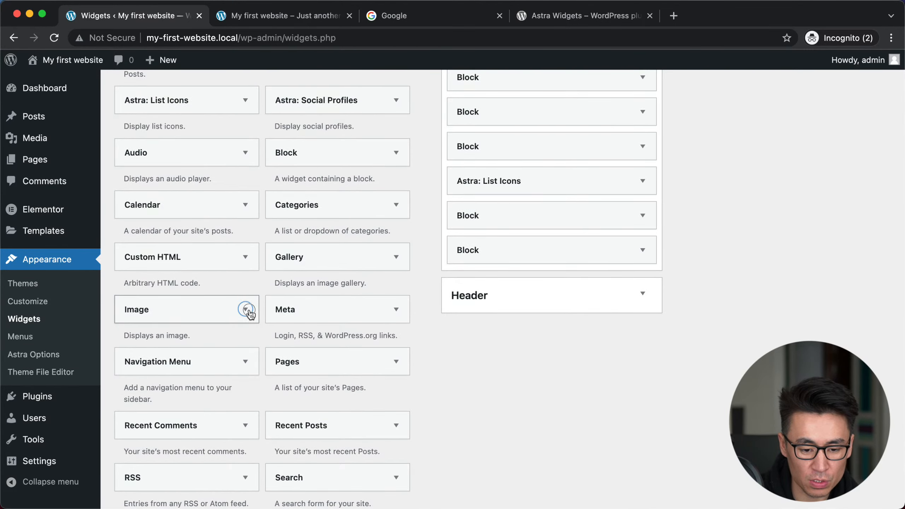
{"action": "left_click", "coordinate": [246, 309]}
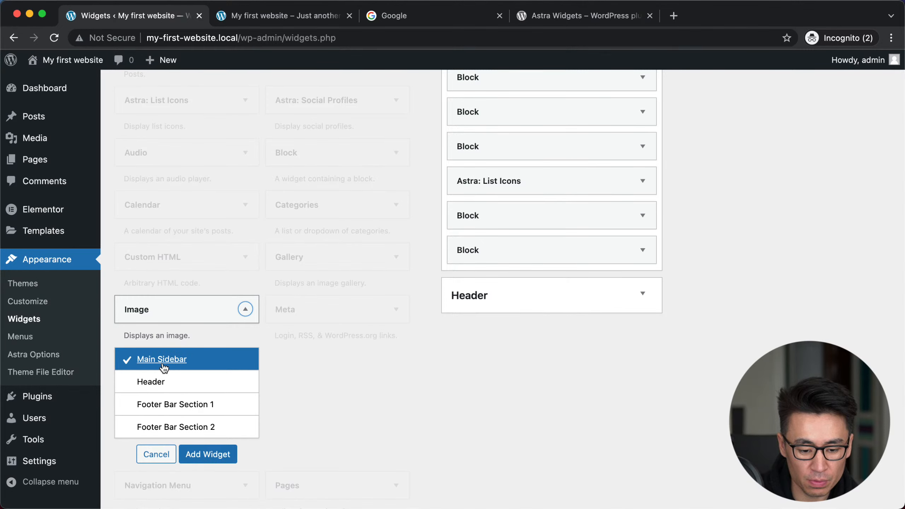
{"action": "left_click", "coordinate": [207, 455]}
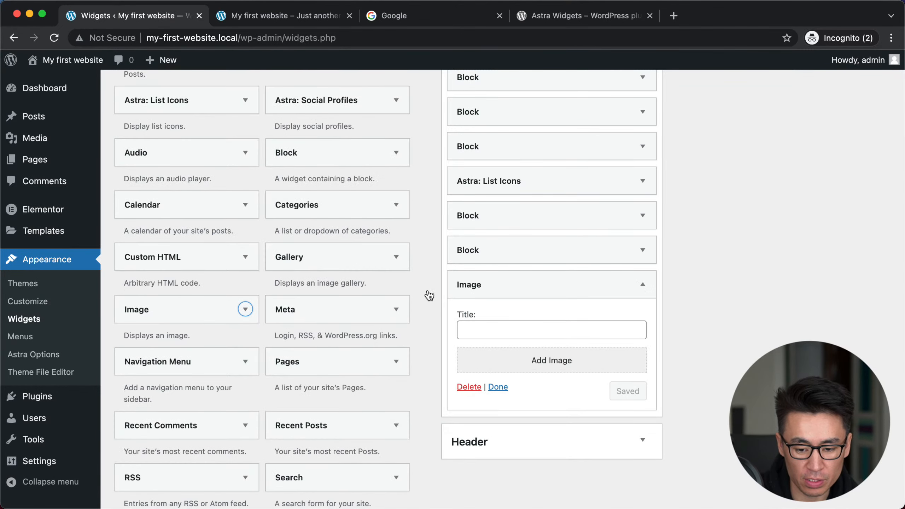
{"action": "left_click", "coordinate": [504, 359]}
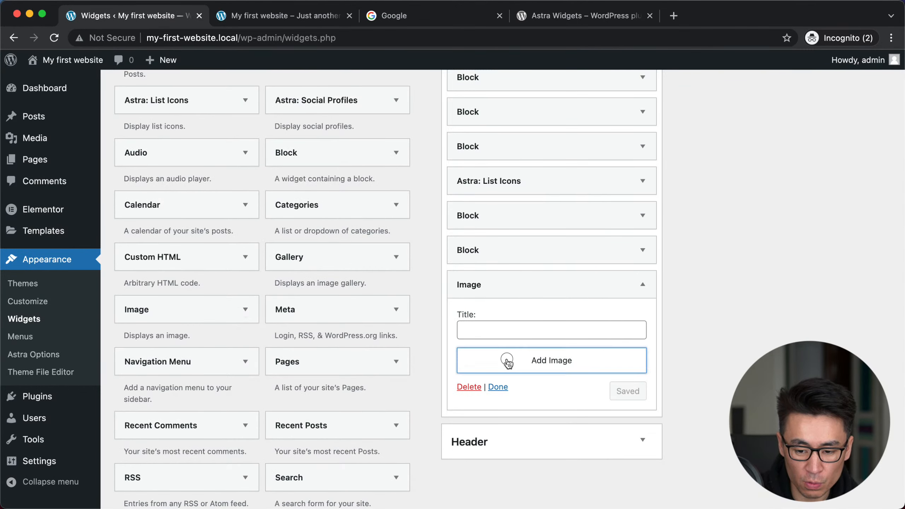
{"action": "left_click", "coordinate": [244, 111]}
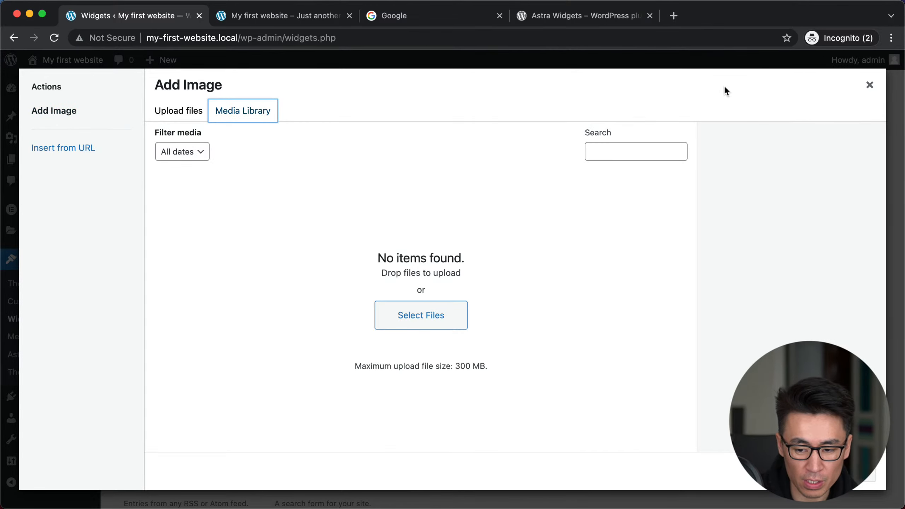
{"action": "left_click", "coordinate": [870, 86]}
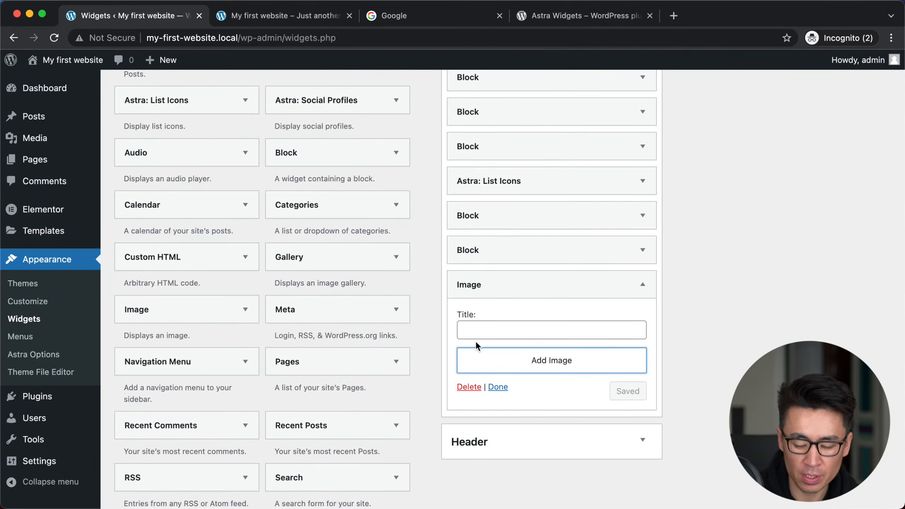
{"action": "left_click", "coordinate": [642, 285]}
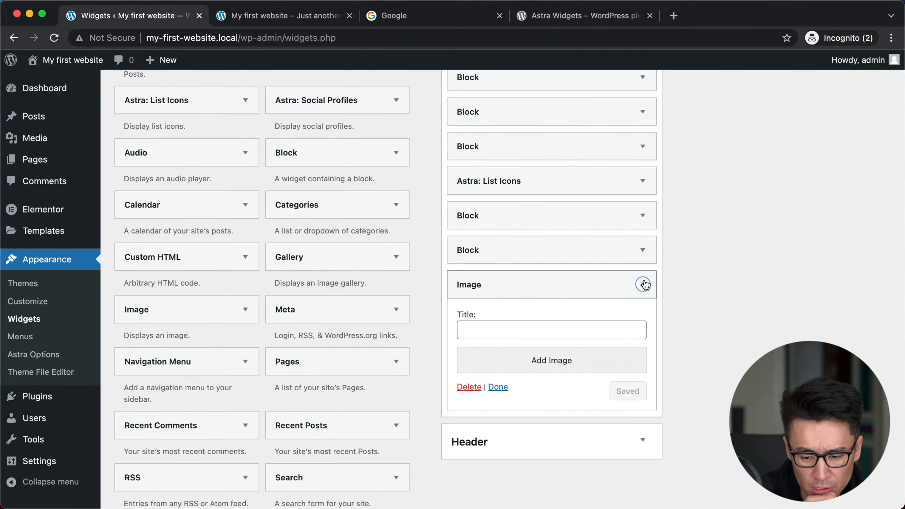
Step: Deactivate the Classic Widgets plugin in the list of installed plugins
{"action": "scroll", "coordinate": [574, 300], "scroll_direction": "up", "scroll_amount": 5}
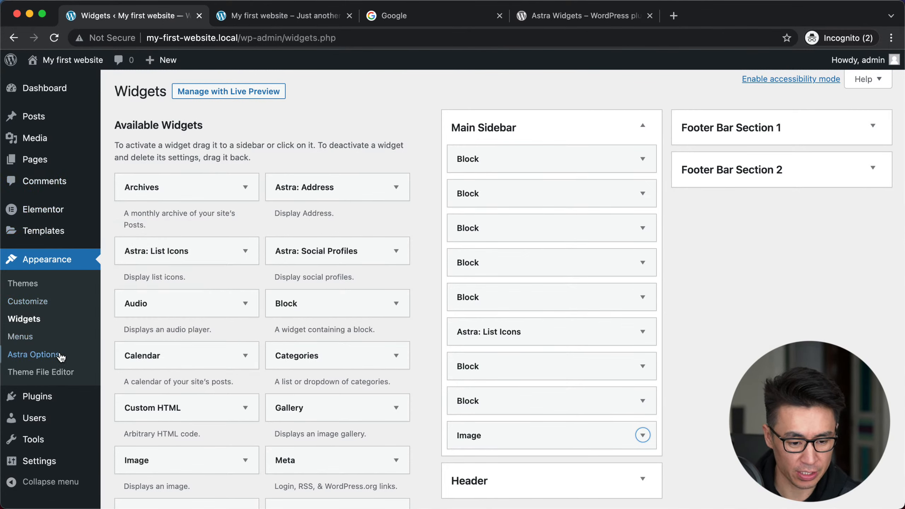
{"action": "mouse_move", "coordinate": [57, 248]}
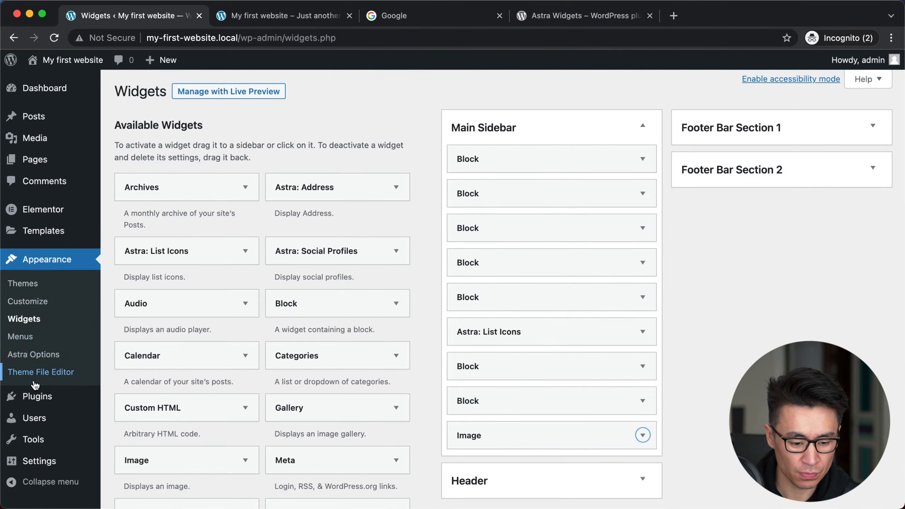
{"action": "left_click", "coordinate": [36, 396]}
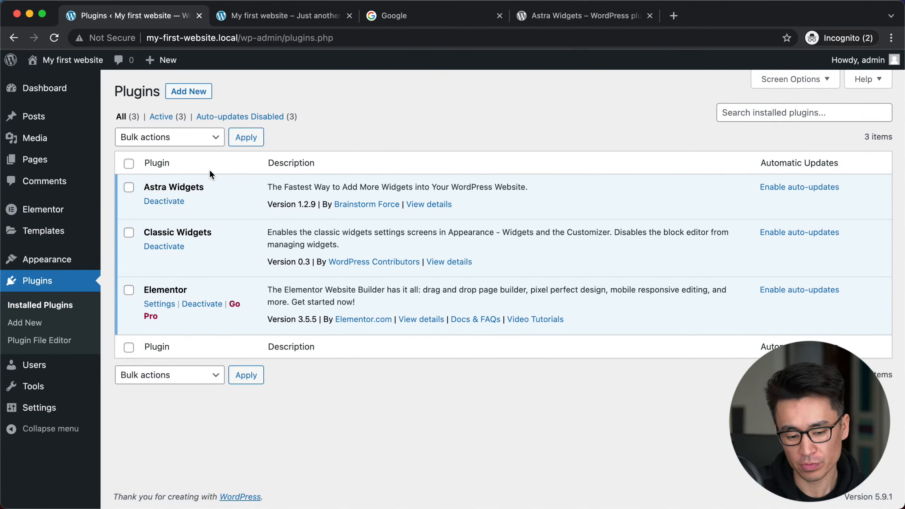
{"action": "left_click", "coordinate": [160, 250]}
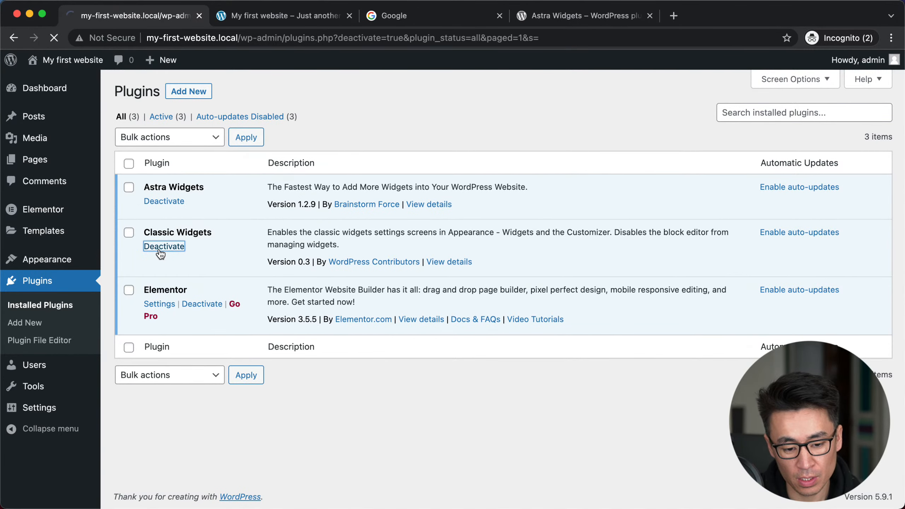
Step: Return to the block-based widget editor and look through its sidebar, header and footer widget areas
{"action": "mouse_move", "coordinate": [66, 263]}
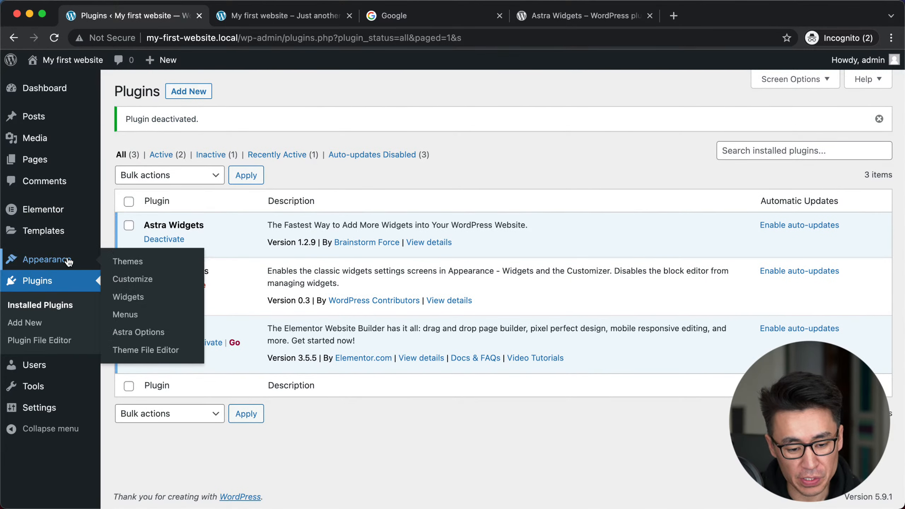
{"action": "left_click", "coordinate": [126, 300]}
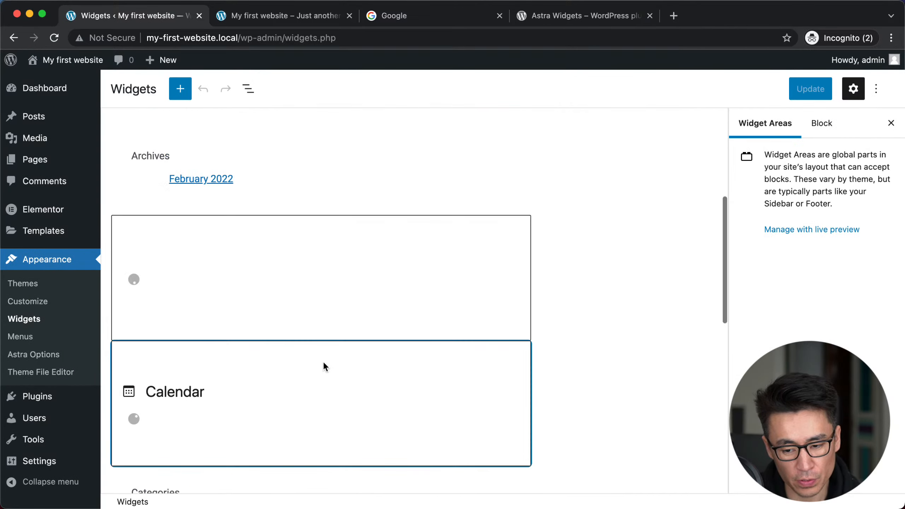
{"action": "scroll", "coordinate": [323, 362], "scroll_direction": "down", "scroll_amount": 10}
{"action": "scroll", "coordinate": [323, 362], "scroll_direction": "down", "scroll_amount": 5}
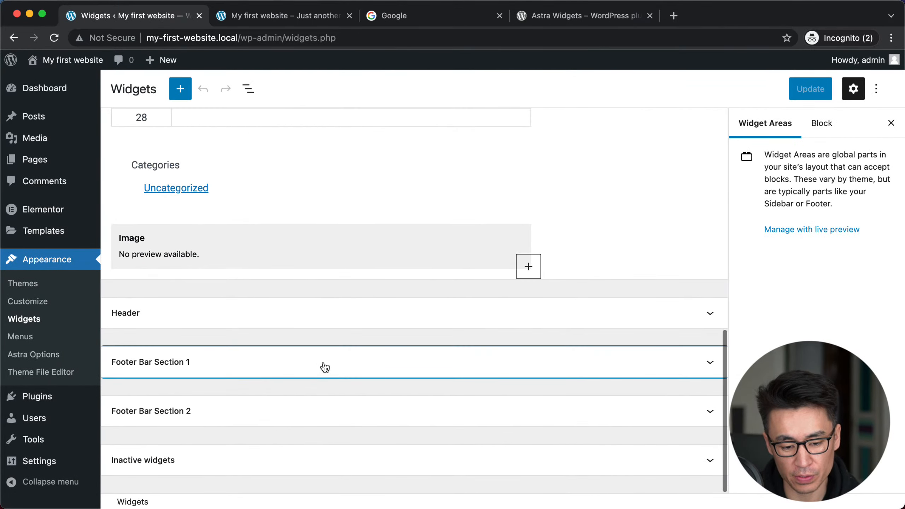
{"action": "scroll", "coordinate": [484, 283], "scroll_direction": "up", "scroll_amount": 15}
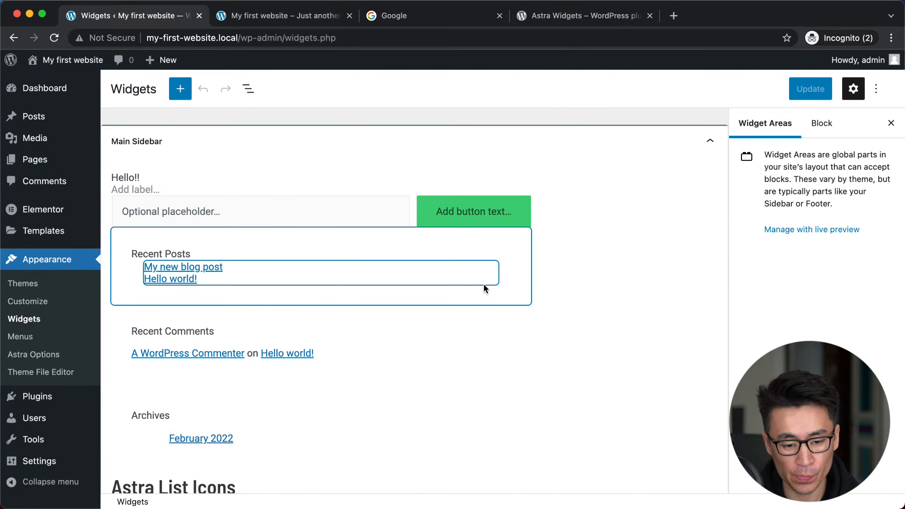
Step: Browse the block library for the text, media, design and widget blocks on offer
{"action": "left_click", "coordinate": [175, 95]}
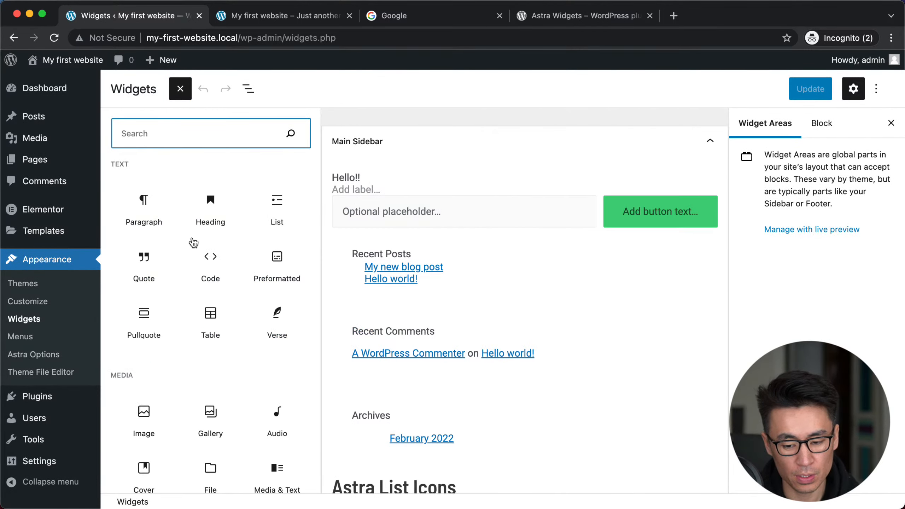
{"action": "scroll", "coordinate": [267, 379], "scroll_direction": "down", "scroll_amount": 10}
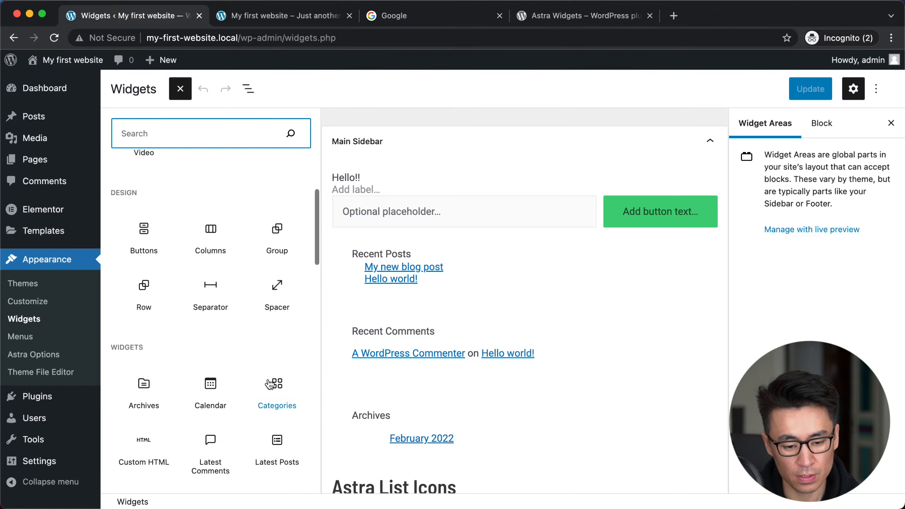
{"action": "scroll", "coordinate": [270, 384], "scroll_direction": "down", "scroll_amount": 5}
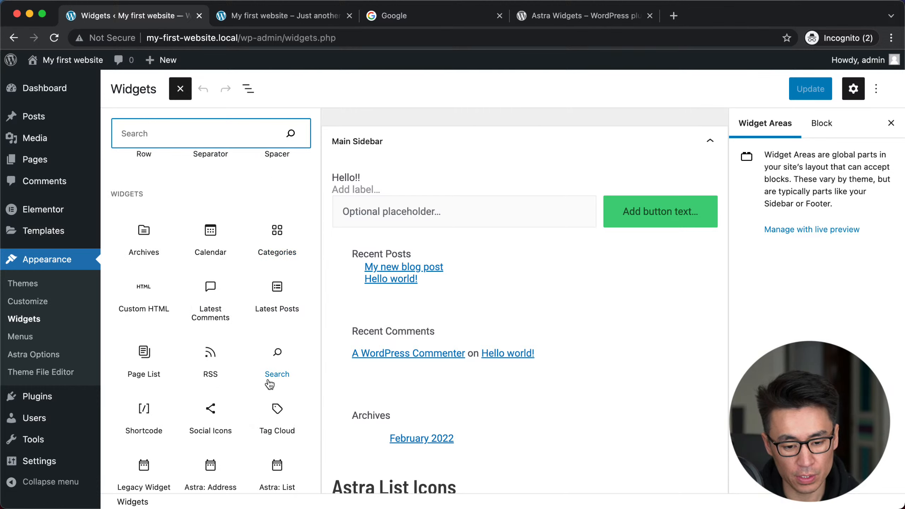
{"action": "scroll", "coordinate": [269, 383], "scroll_direction": "up", "scroll_amount": 15}
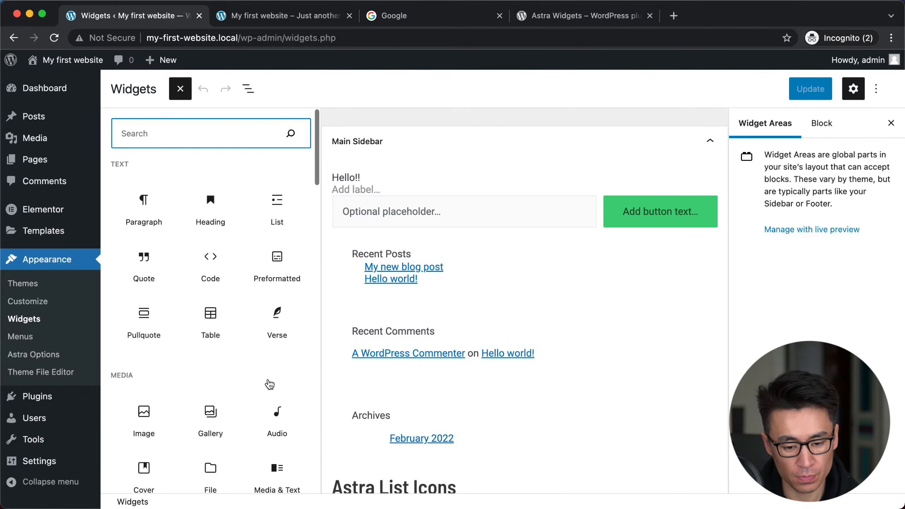
Step: Add Widget 1 and Widget 2 to the right end of the top header row in the theme's Header Builder and publish
{"action": "left_click", "coordinate": [28, 302]}
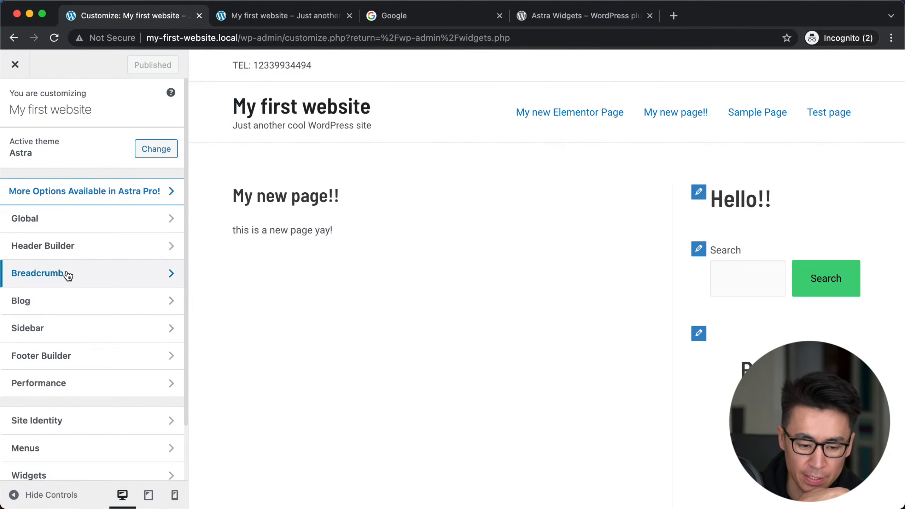
{"action": "left_click", "coordinate": [96, 251]}
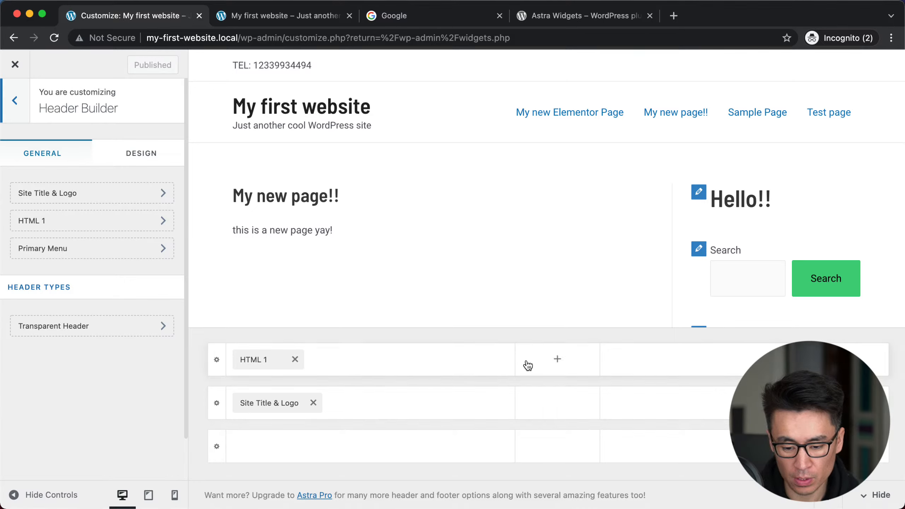
{"action": "left_click", "coordinate": [744, 359]}
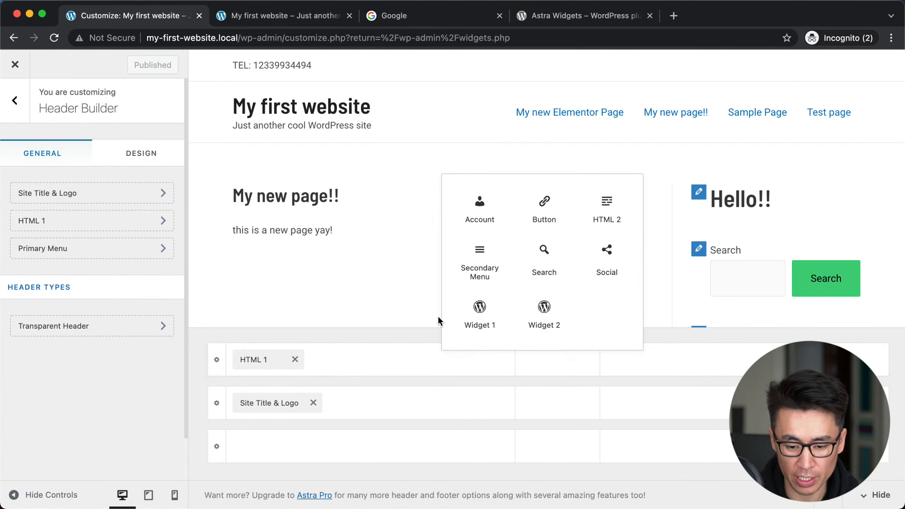
{"action": "left_click", "coordinate": [478, 316]}
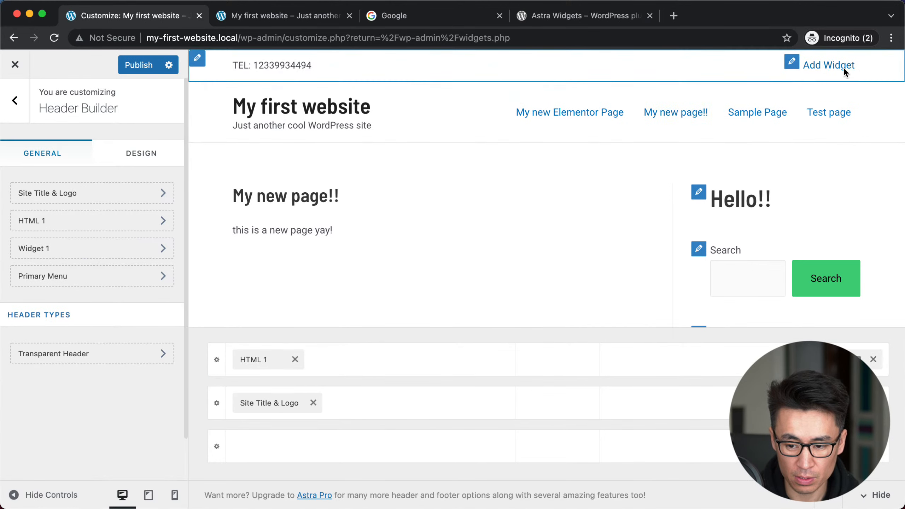
{"action": "left_click", "coordinate": [736, 359]}
{"action": "left_click", "coordinate": [477, 312]}
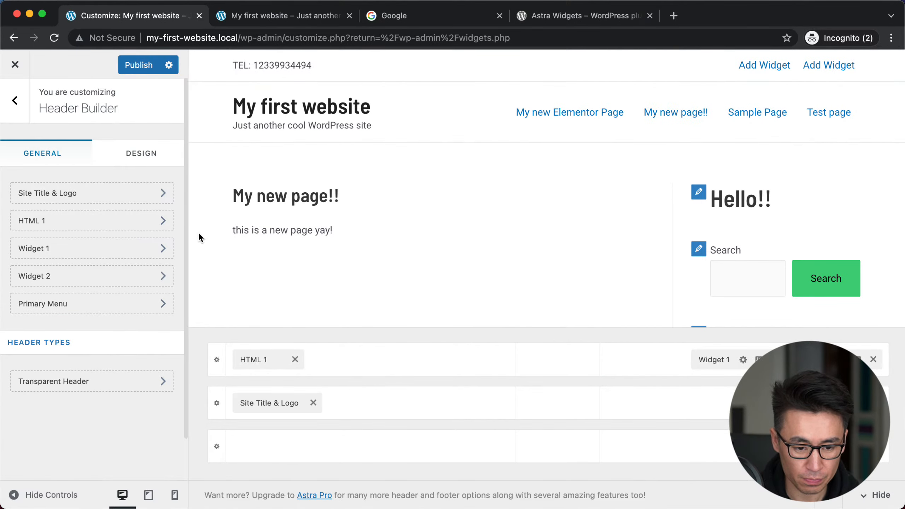
{"action": "left_click", "coordinate": [138, 64]}
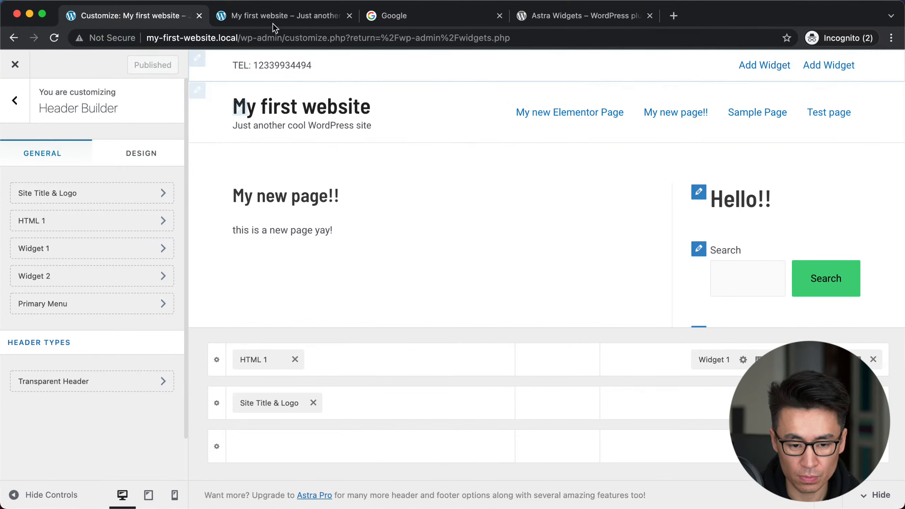
Step: Reload the site's front page to check the new header widget areas and return to the Header Builder
{"action": "left_click", "coordinate": [264, 18]}
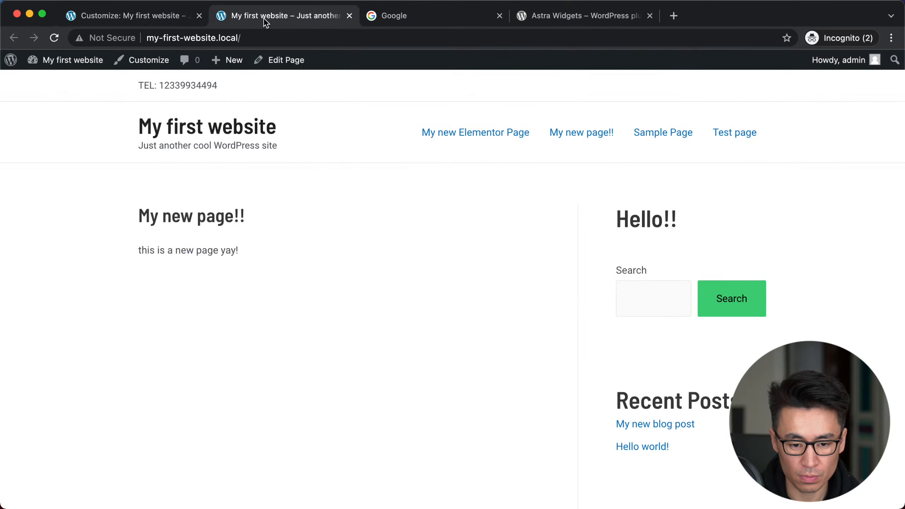
{"action": "left_click", "coordinate": [54, 38]}
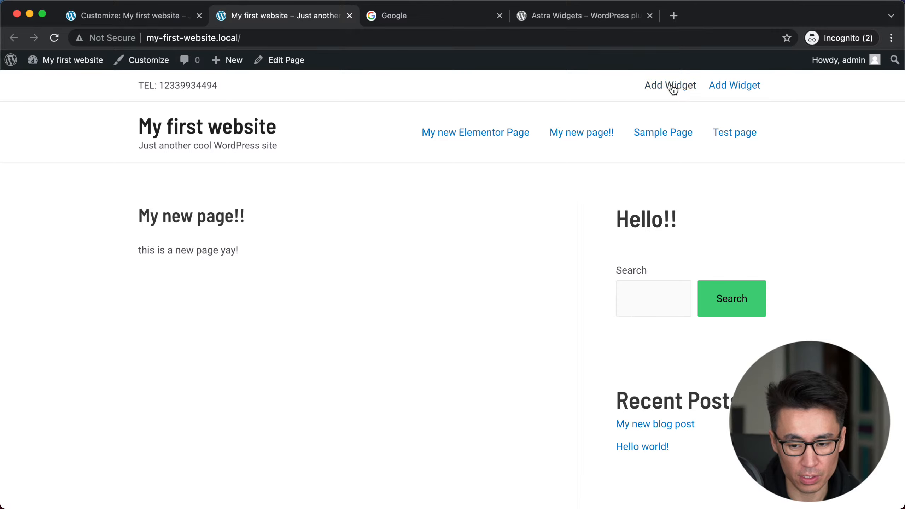
{"action": "left_click", "coordinate": [123, 18]}
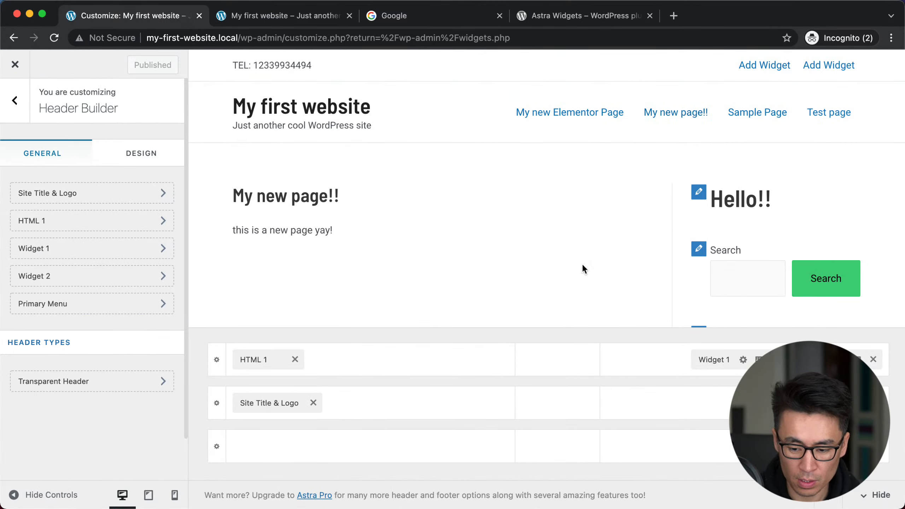
Step: Remove Widget 1 and Widget 2 from the top header row and publish the change
{"action": "left_click", "coordinate": [774, 360]}
{"action": "left_click", "coordinate": [873, 359]}
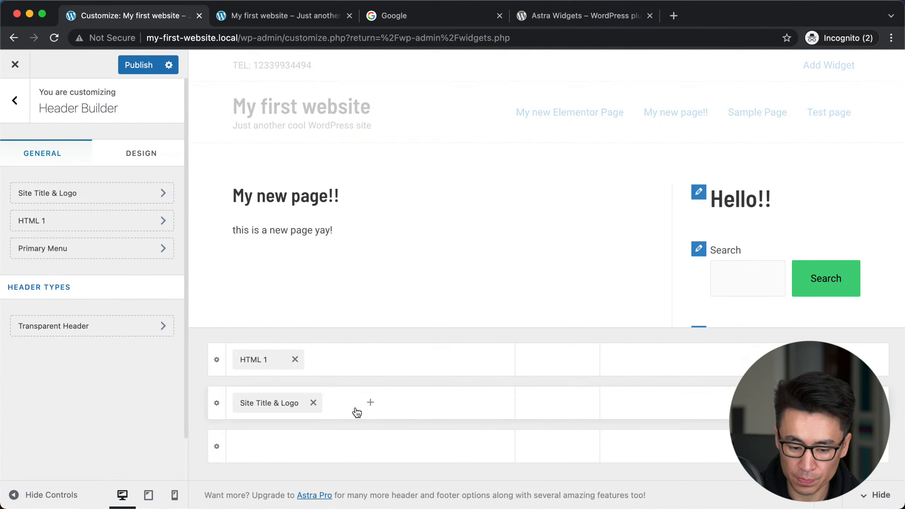
{"action": "left_click", "coordinate": [139, 66]}
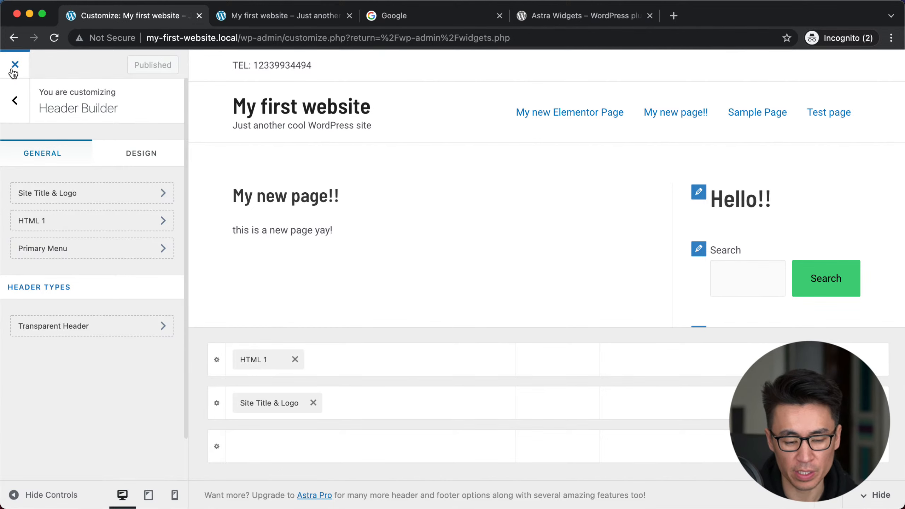
Step: Open the Main Sidebar widget area in the customizer's Widgets section and dismiss the block widgets welcome guide
{"action": "left_click", "coordinate": [15, 100]}
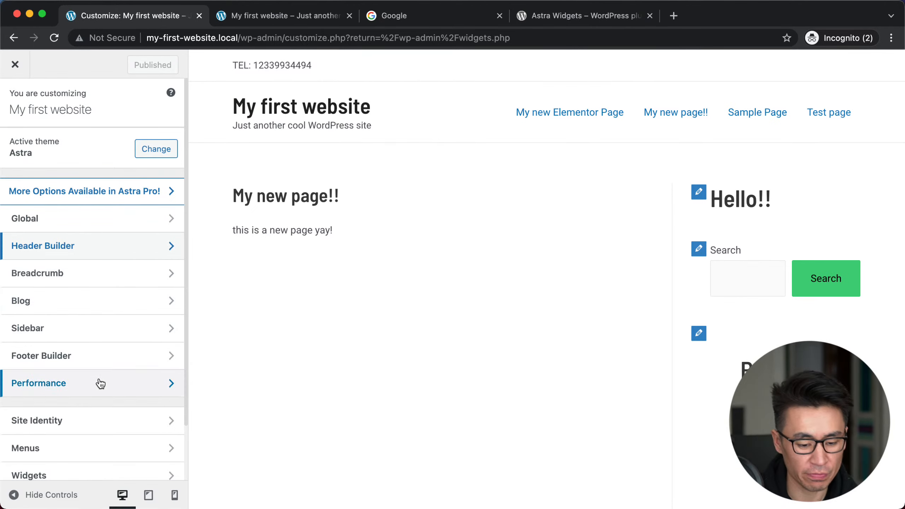
{"action": "scroll", "coordinate": [100, 384], "scroll_direction": "down", "scroll_amount": 3}
{"action": "left_click", "coordinate": [92, 418]}
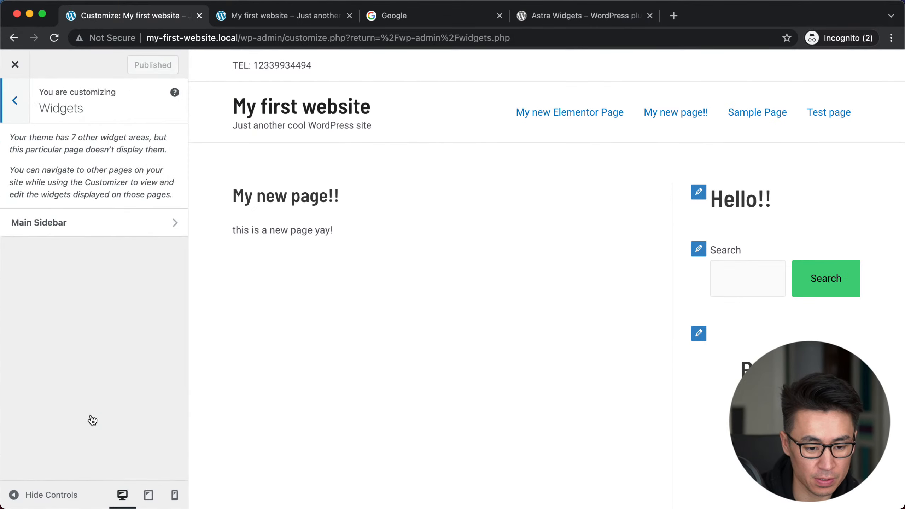
{"action": "left_click", "coordinate": [132, 223]}
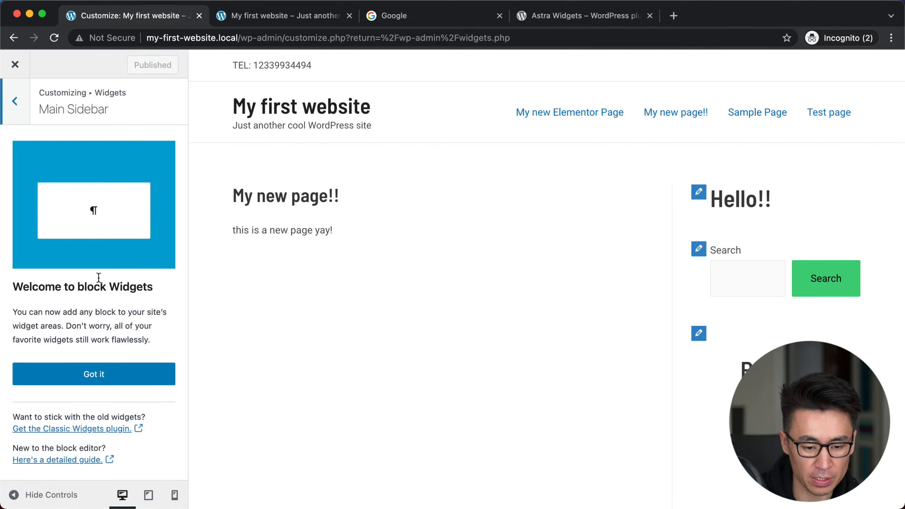
{"action": "left_click", "coordinate": [89, 376]}
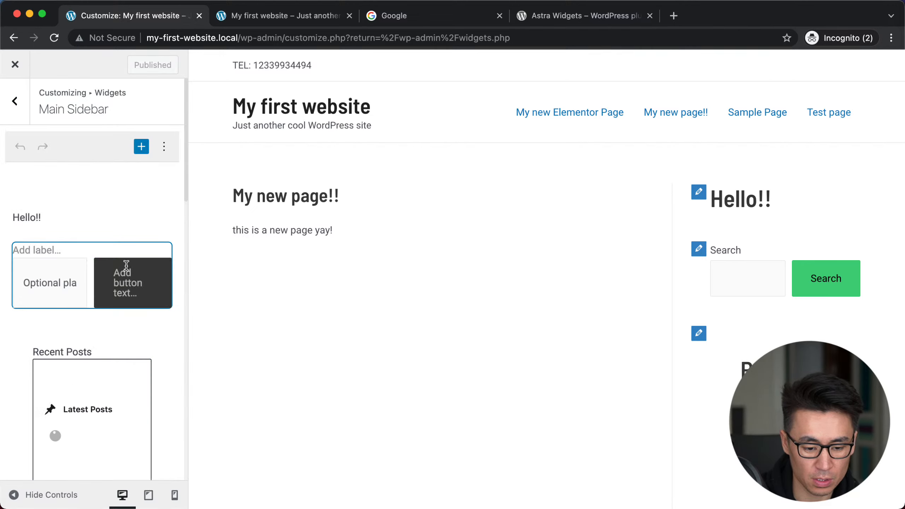
Step: Look through all the blocks of the Main Sidebar in the customizer, down to the option for adding a block
{"action": "scroll", "coordinate": [87, 265], "scroll_direction": "down", "scroll_amount": 10}
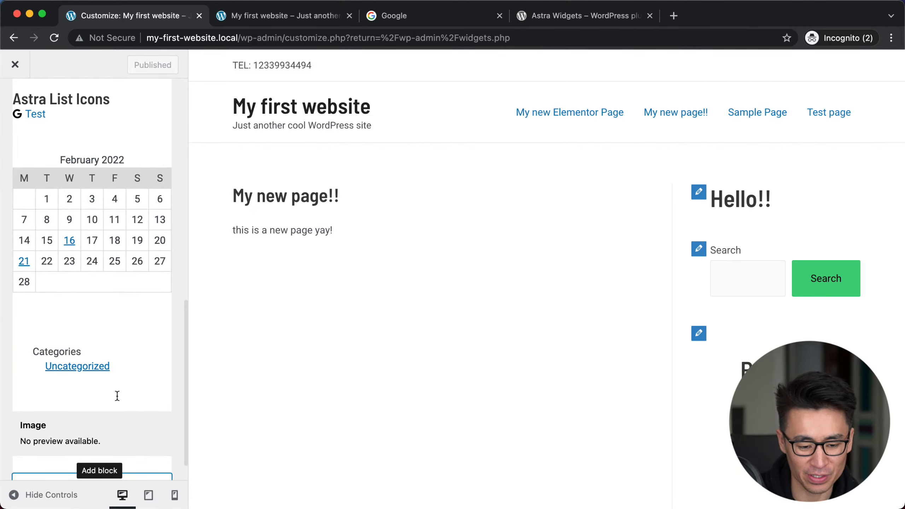
{"action": "scroll", "coordinate": [116, 400], "scroll_direction": "down", "scroll_amount": 1}
{"action": "scroll", "coordinate": [129, 301], "scroll_direction": "up", "scroll_amount": 15}
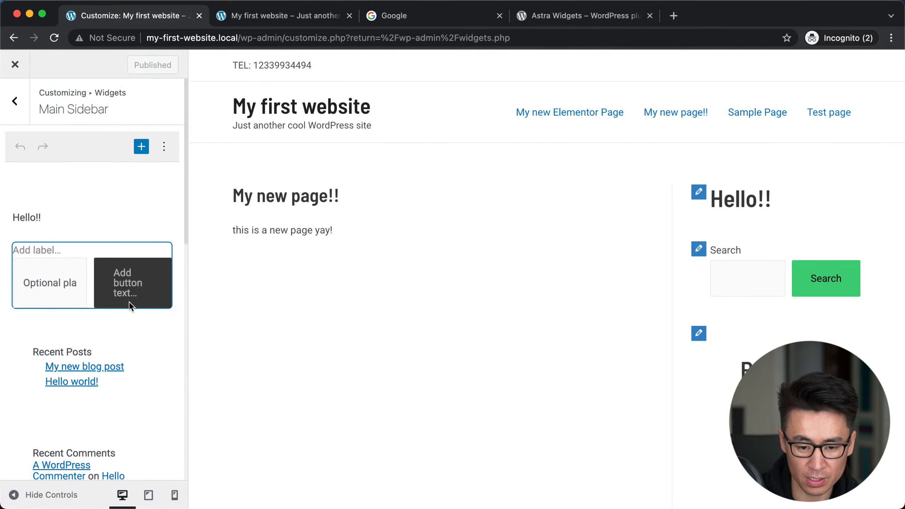
{"action": "scroll", "coordinate": [129, 303], "scroll_direction": "down", "scroll_amount": 8}
{"action": "scroll", "coordinate": [130, 302], "scroll_direction": "down", "scroll_amount": 8}
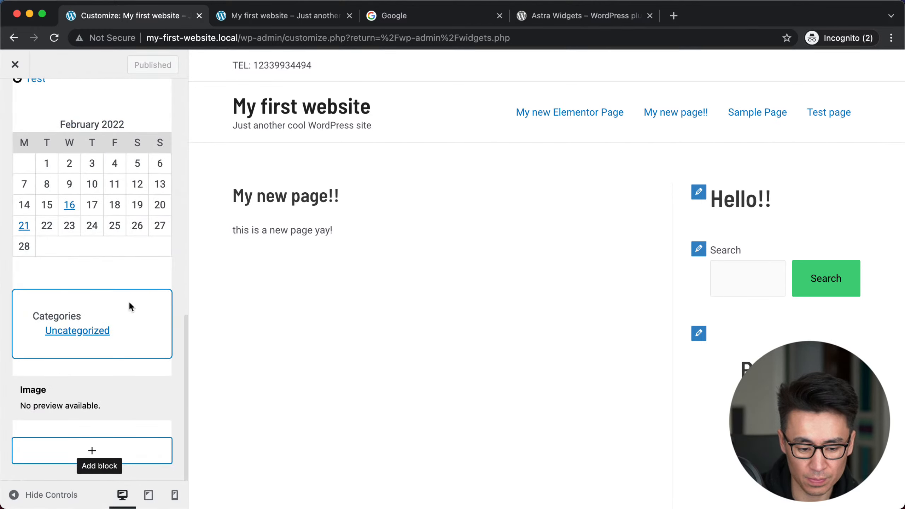
{"action": "scroll", "coordinate": [129, 302], "scroll_direction": "up", "scroll_amount": 15}
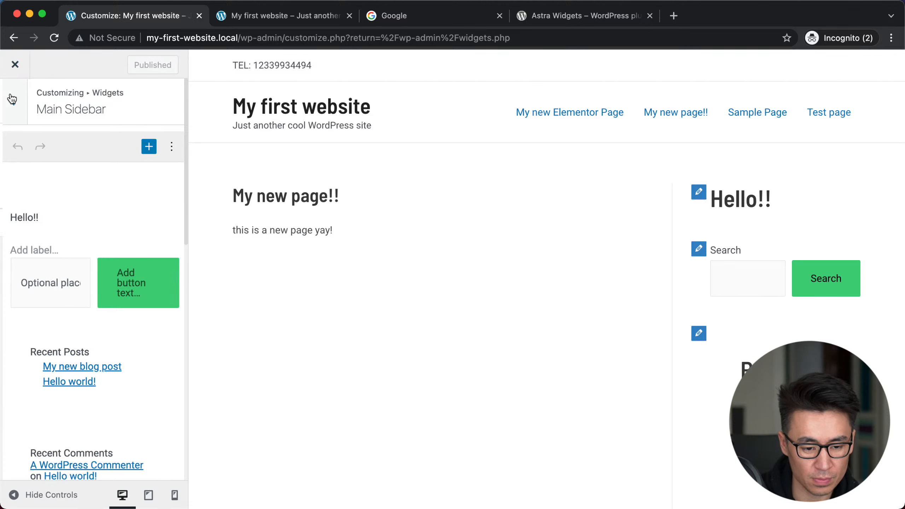
Step: Leave the Main Sidebar settings and close the customizer to return to the block widget editor
{"action": "left_click", "coordinate": [14, 101]}
{"action": "left_click", "coordinate": [14, 101]}
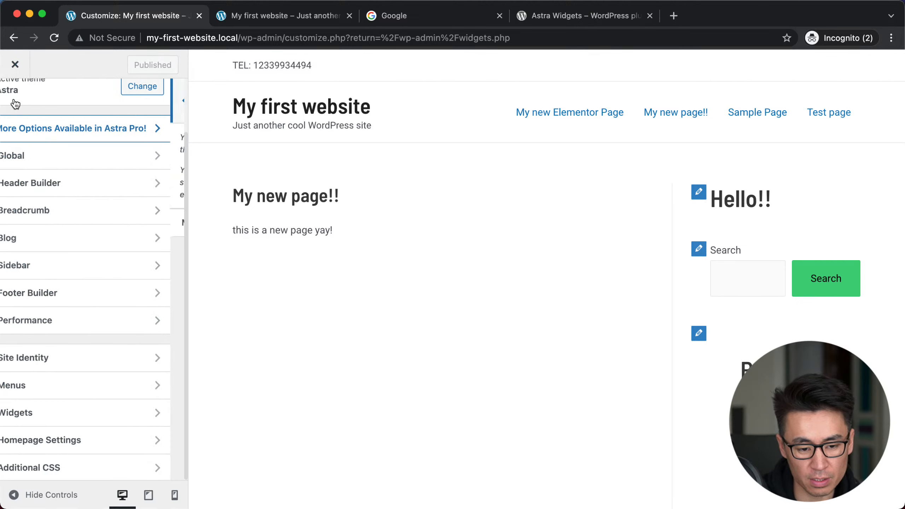
{"action": "left_click", "coordinate": [15, 64]}
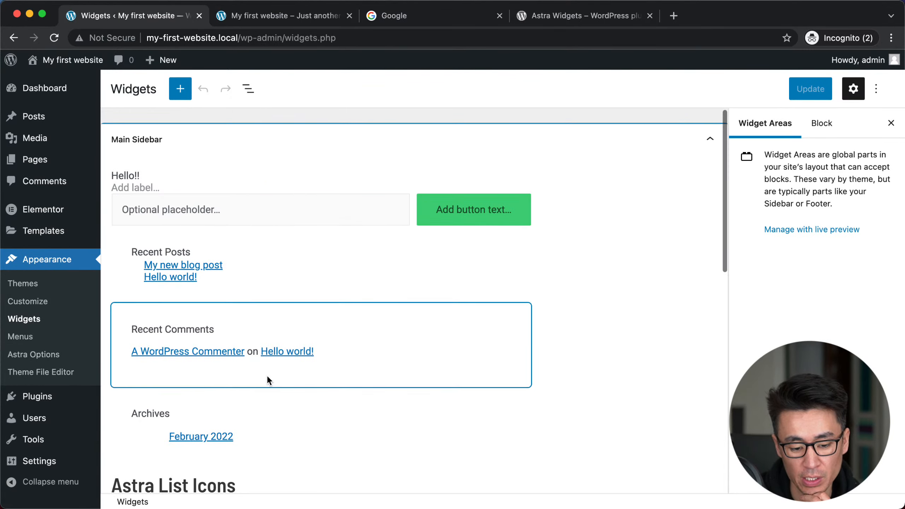
Step: Select the Categories heading in the Main Sidebar to inspect its block options, and deselect it again
{"action": "scroll", "coordinate": [267, 375], "scroll_direction": "down", "scroll_amount": 10}
{"action": "scroll", "coordinate": [319, 354], "scroll_direction": "down", "scroll_amount": 3}
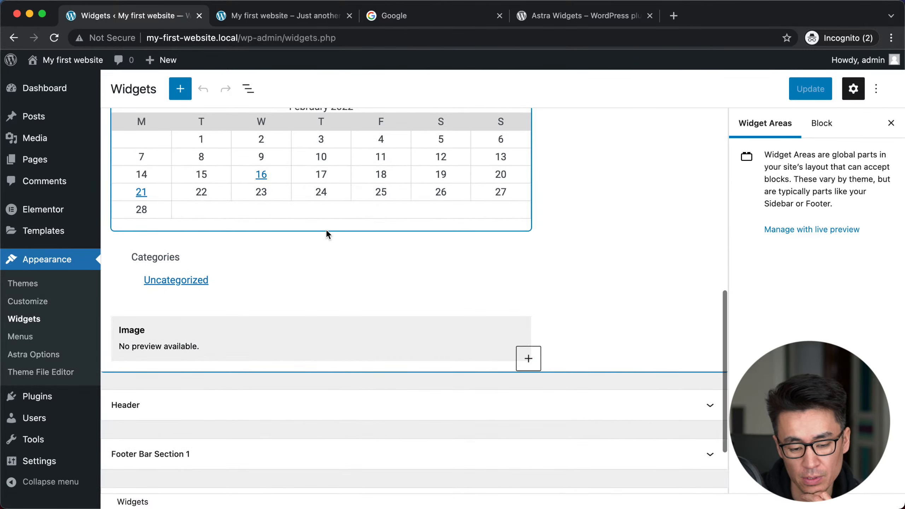
{"action": "left_click", "coordinate": [169, 257]}
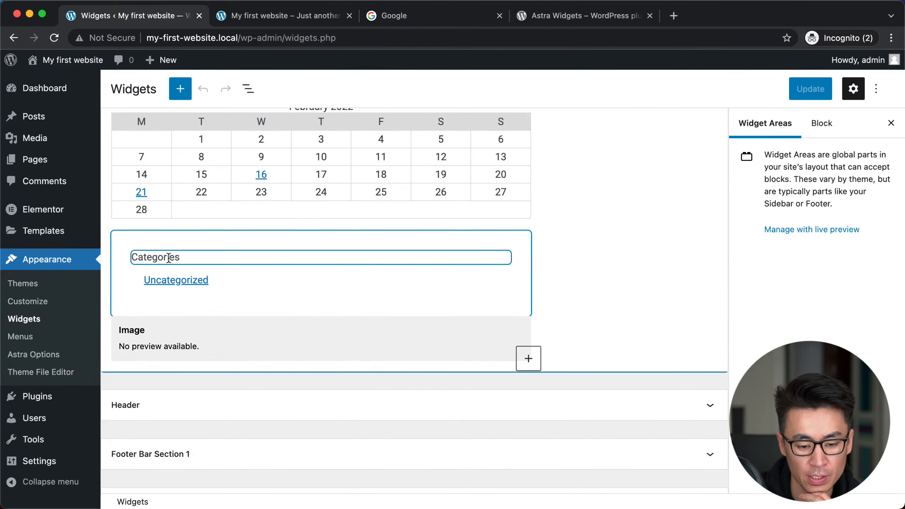
{"action": "left_click", "coordinate": [299, 247]}
{"action": "left_click", "coordinate": [290, 256]}
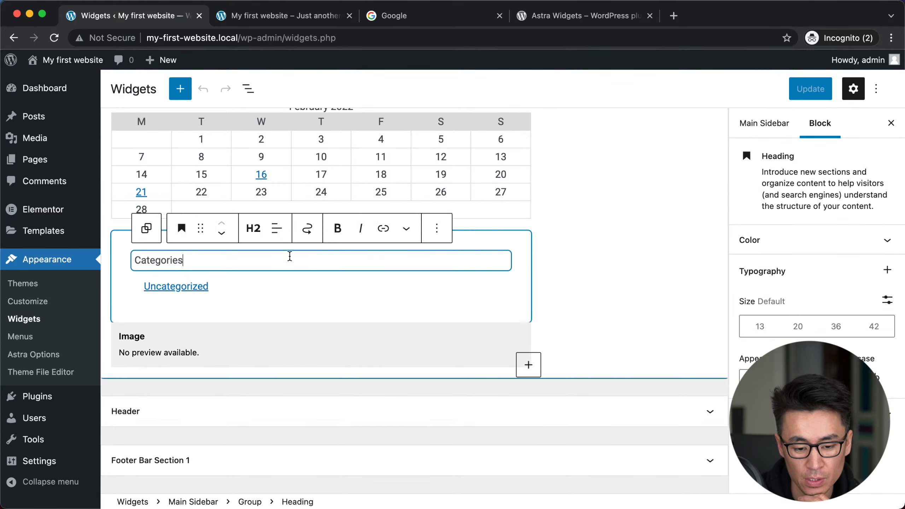
{"action": "left_click", "coordinate": [575, 241]}
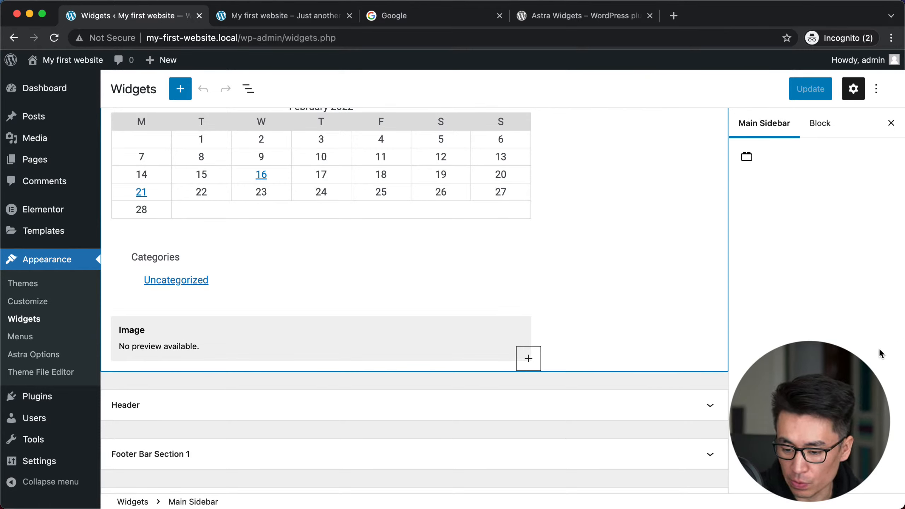
{"action": "key", "text": "super+Tab"}
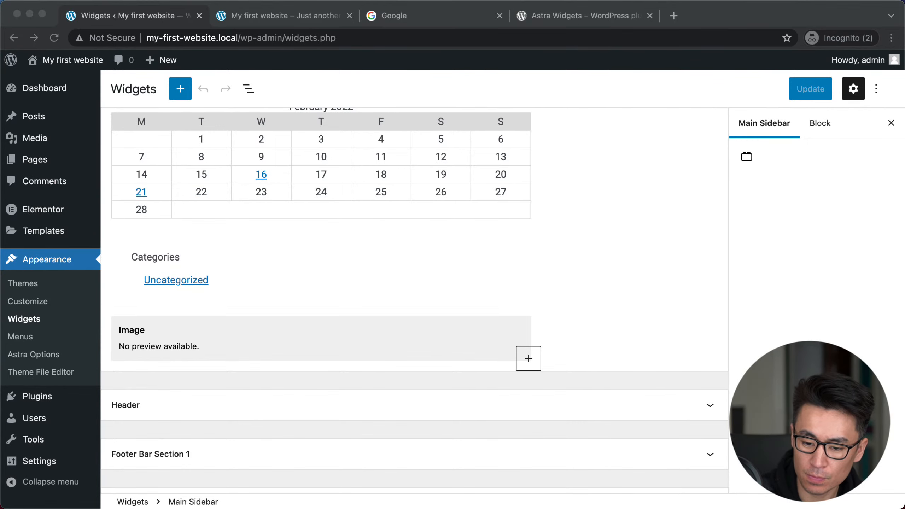
{"action": "left_click", "coordinate": [114, 442]}
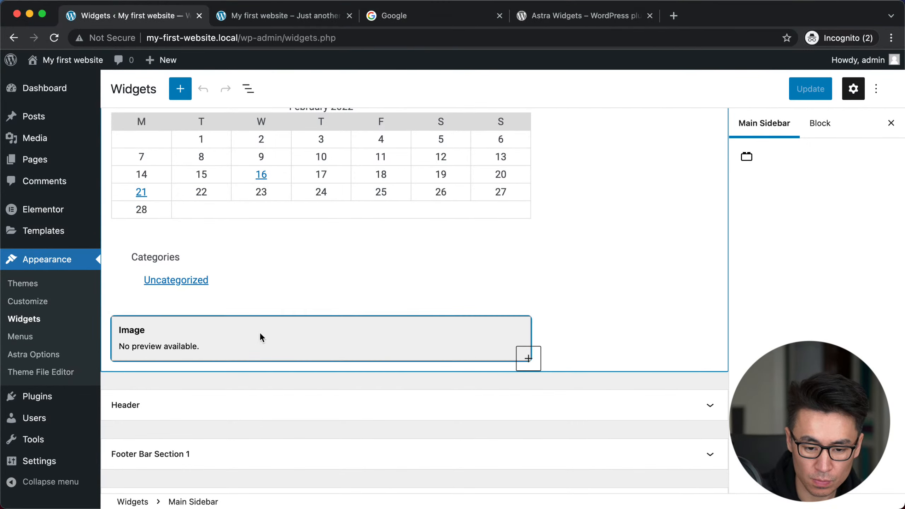
{"action": "scroll", "coordinate": [212, 301], "scroll_direction": "up", "scroll_amount": 10}
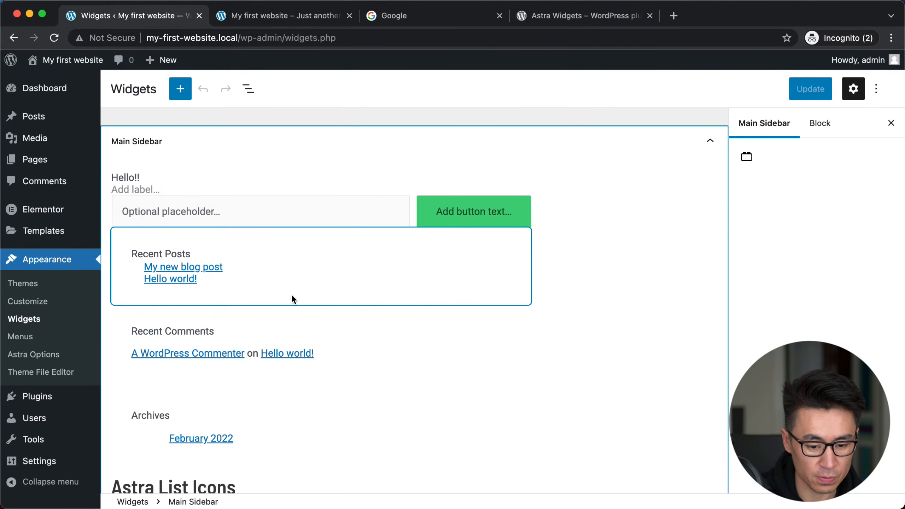
{"action": "scroll", "coordinate": [292, 296], "scroll_direction": "down", "scroll_amount": 5}
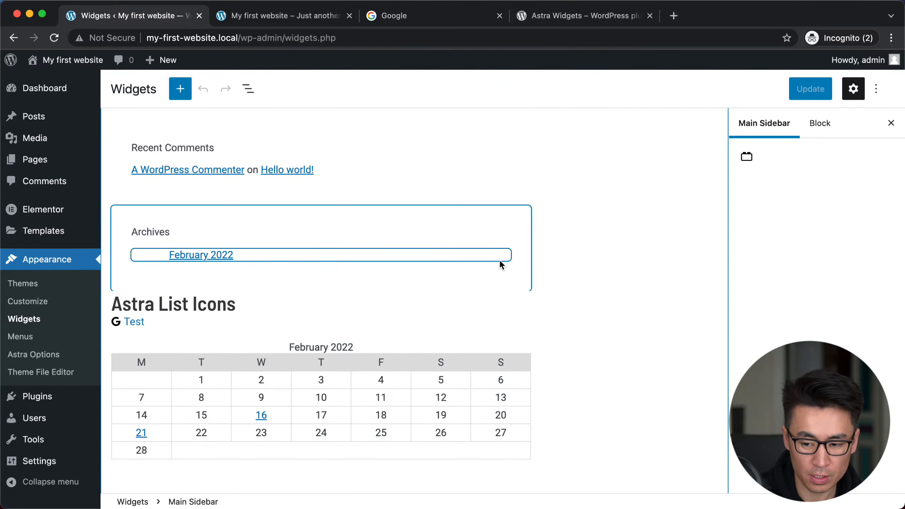